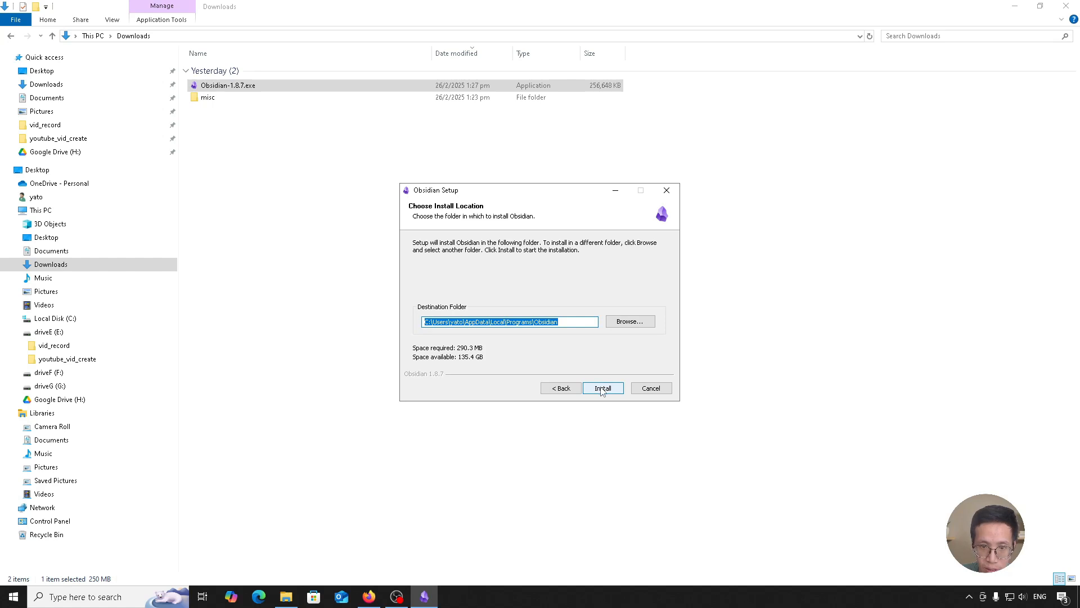
Install Obsidian 1.8.7 into the proposed destination folder, finish the setup and switch to the launched app
click(601, 389)
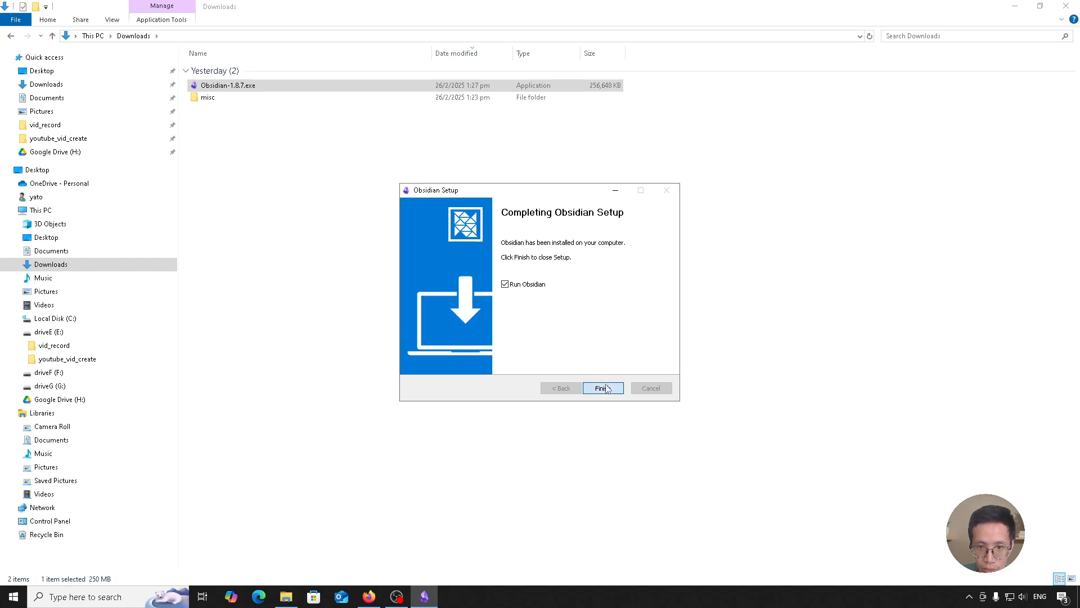
click(602, 388)
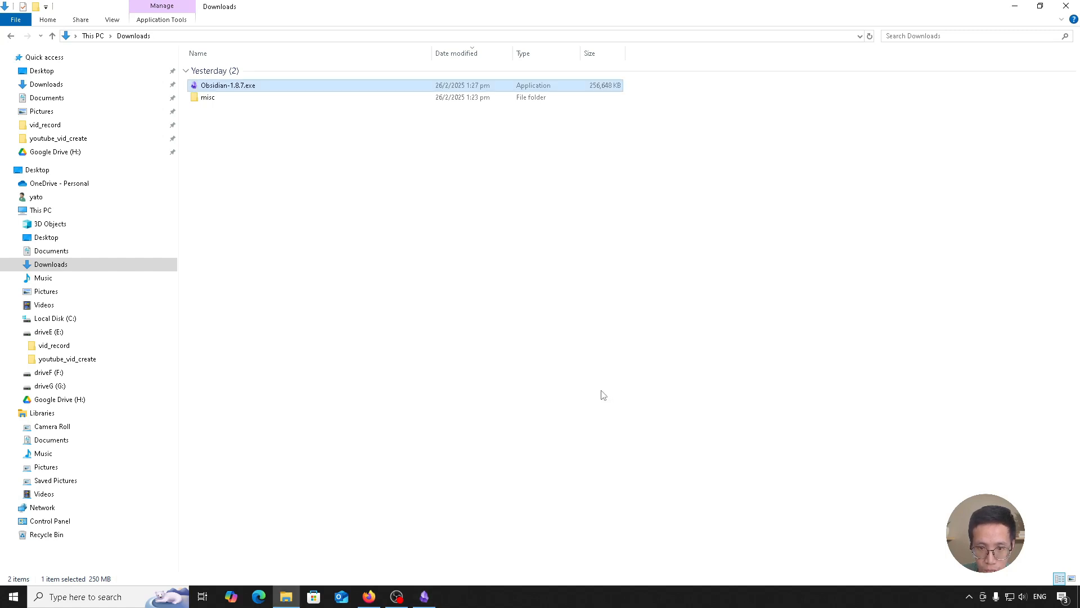
click(423, 598)
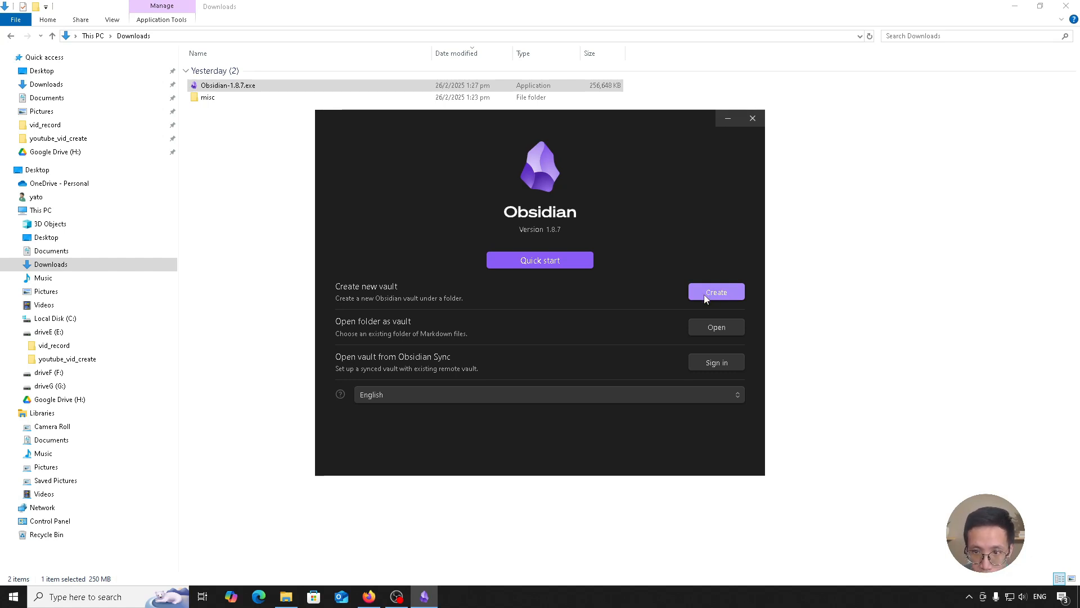
Start creating a new local vault and name it obsidian-test
click(728, 292)
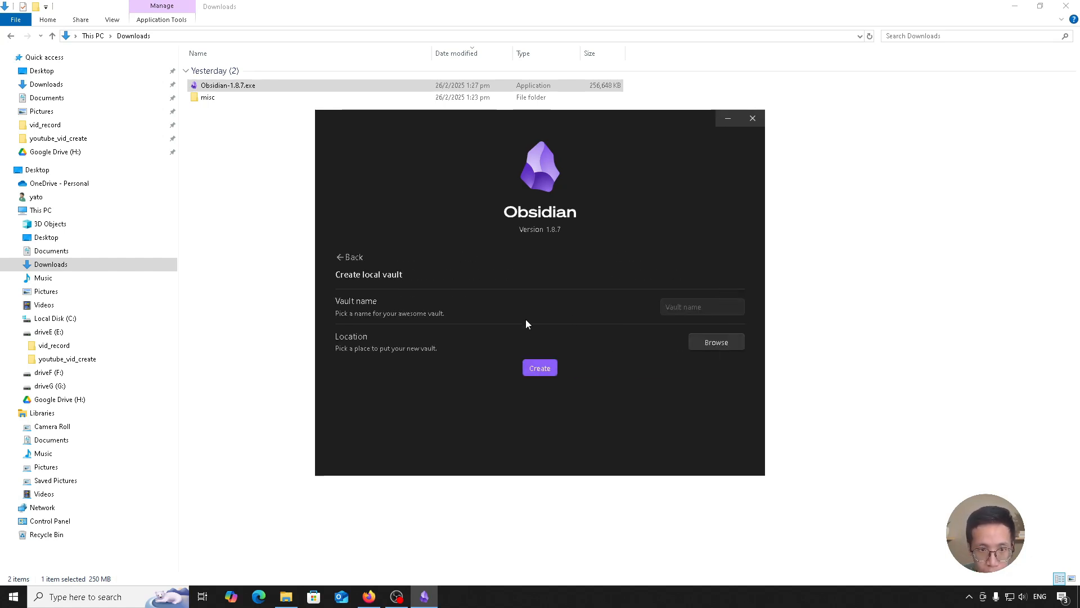
click(672, 306)
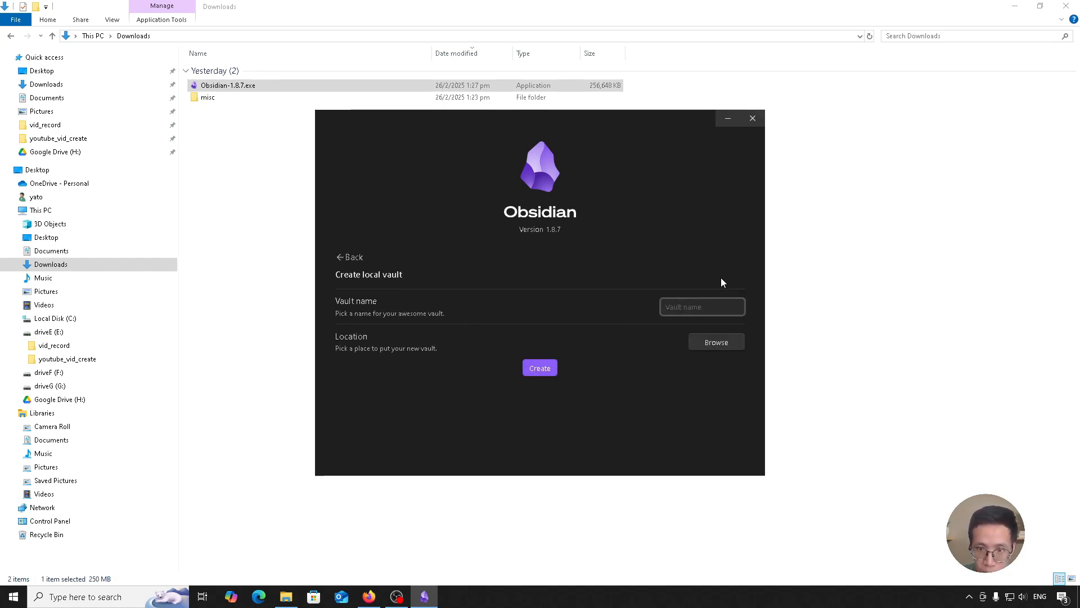
text(obsidian-test)
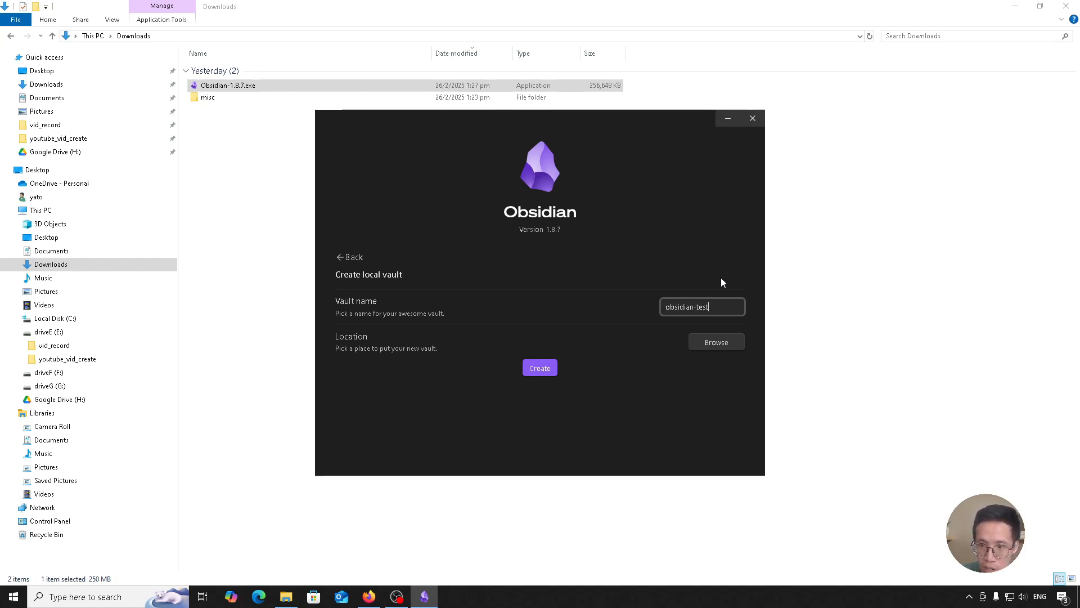
While browsing for the vault location, create a new folder named obsidian-test on Local Disk (C:)
click(701, 342)
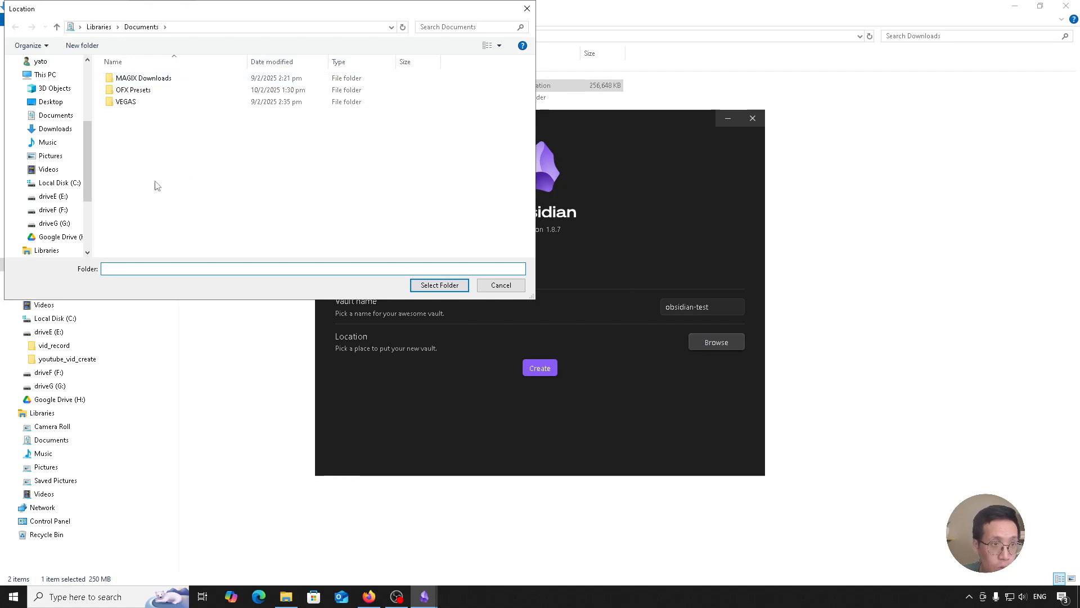
click(49, 182)
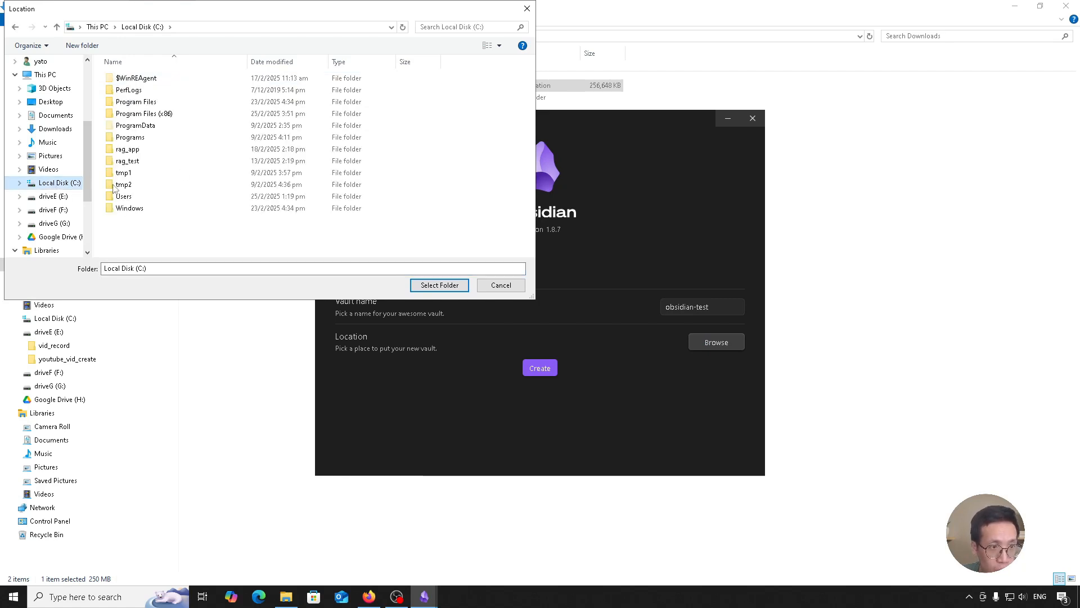
right_click(185, 237)
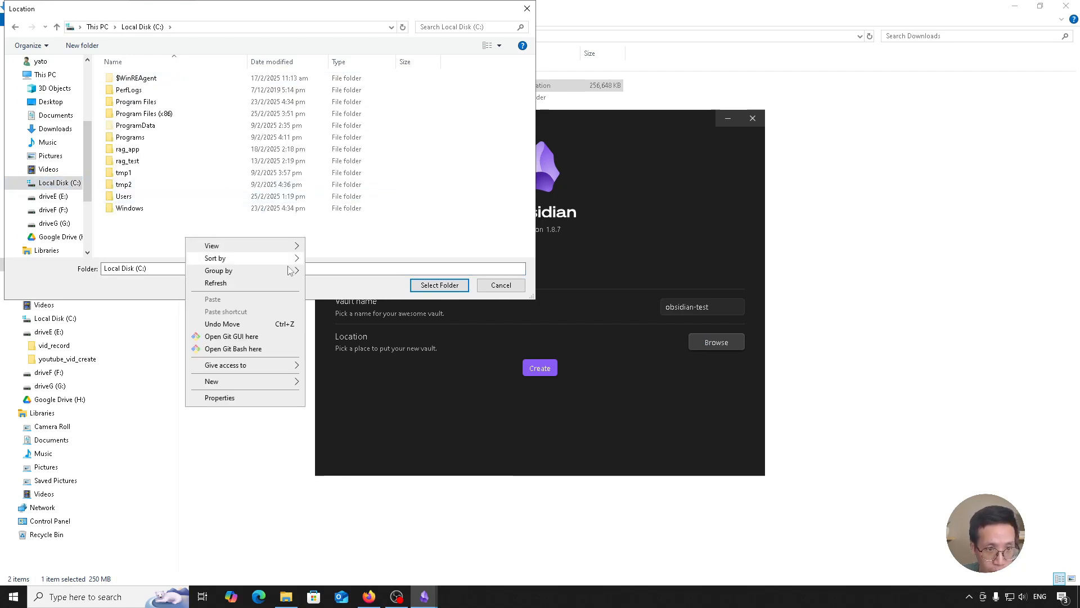
mouse_move(258, 385)
click(332, 383)
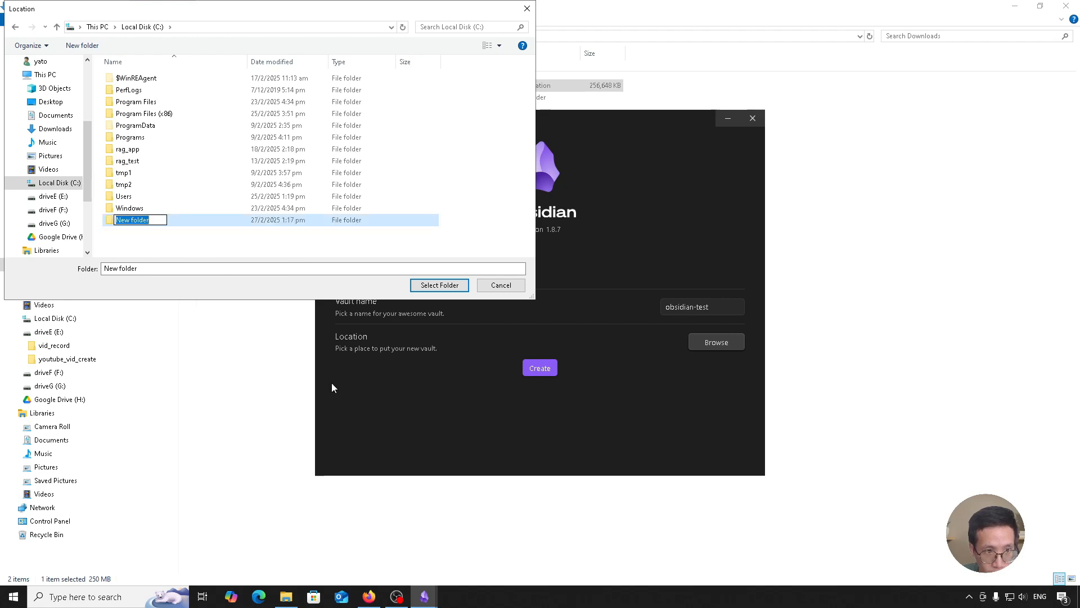
text(obsidian)
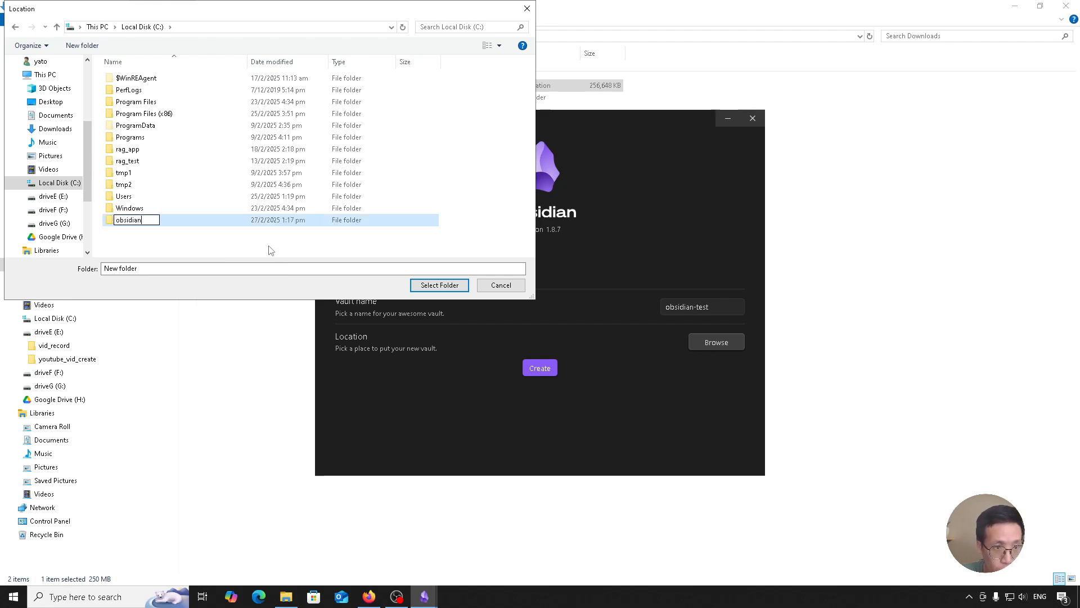
text(-test)
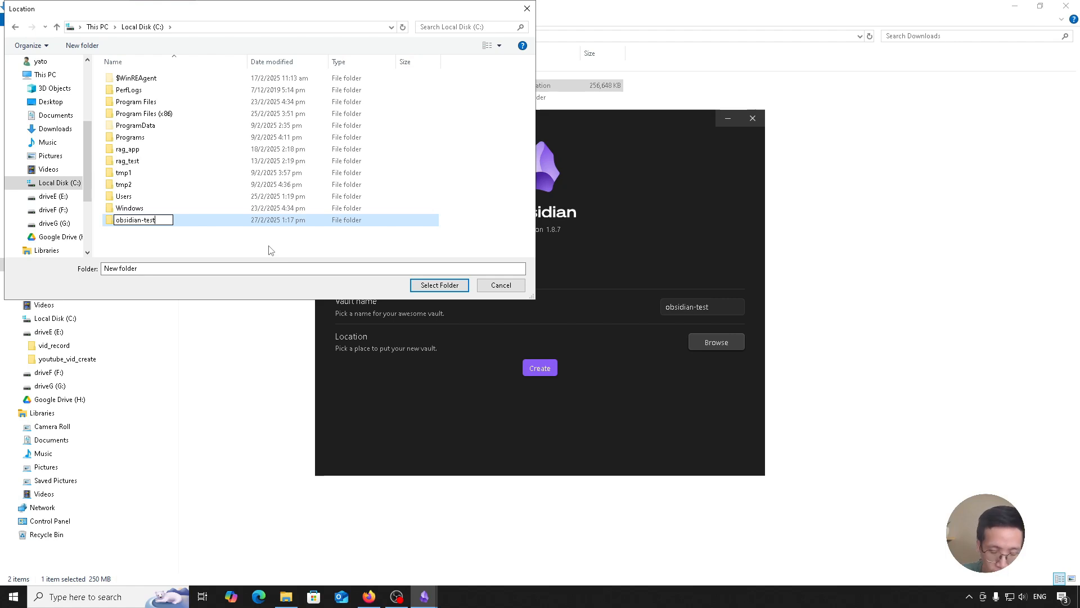
key(Return)
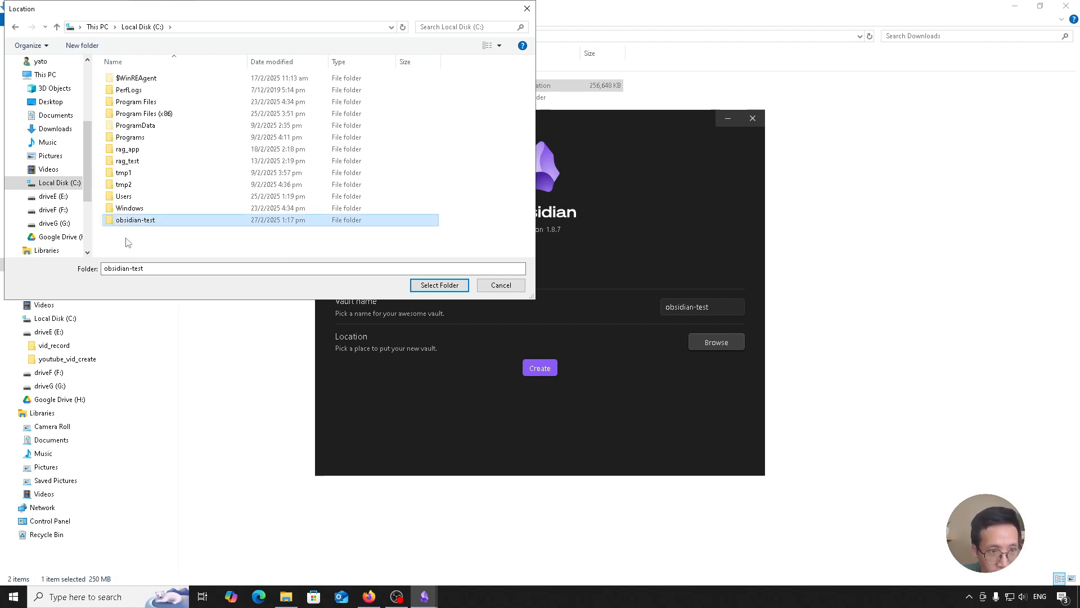
Choose C:\obsidian-test as the vault location and create the vault
double_click(150, 224)
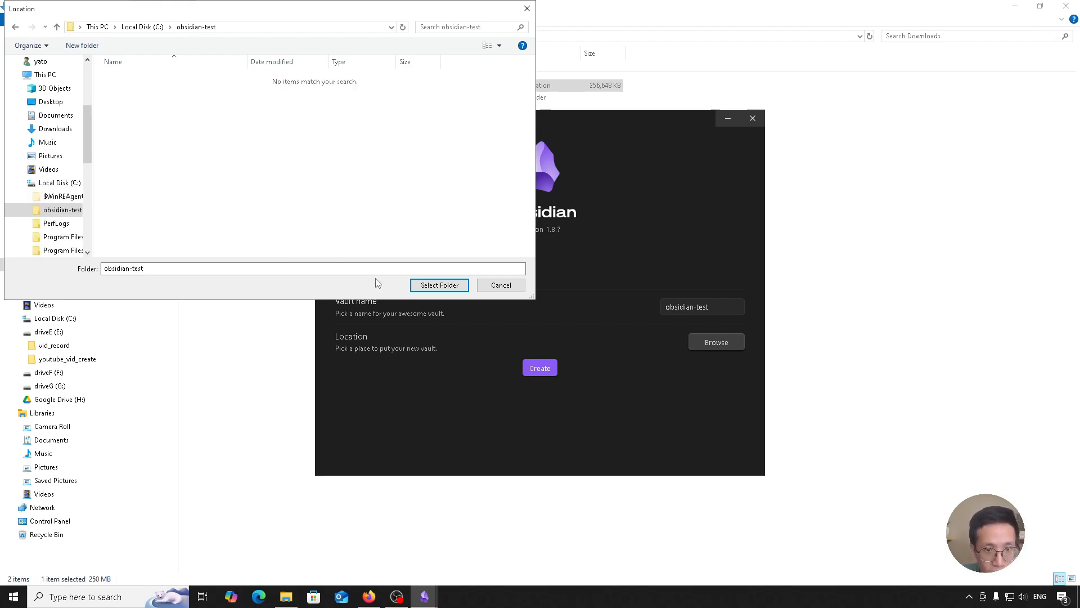
click(428, 287)
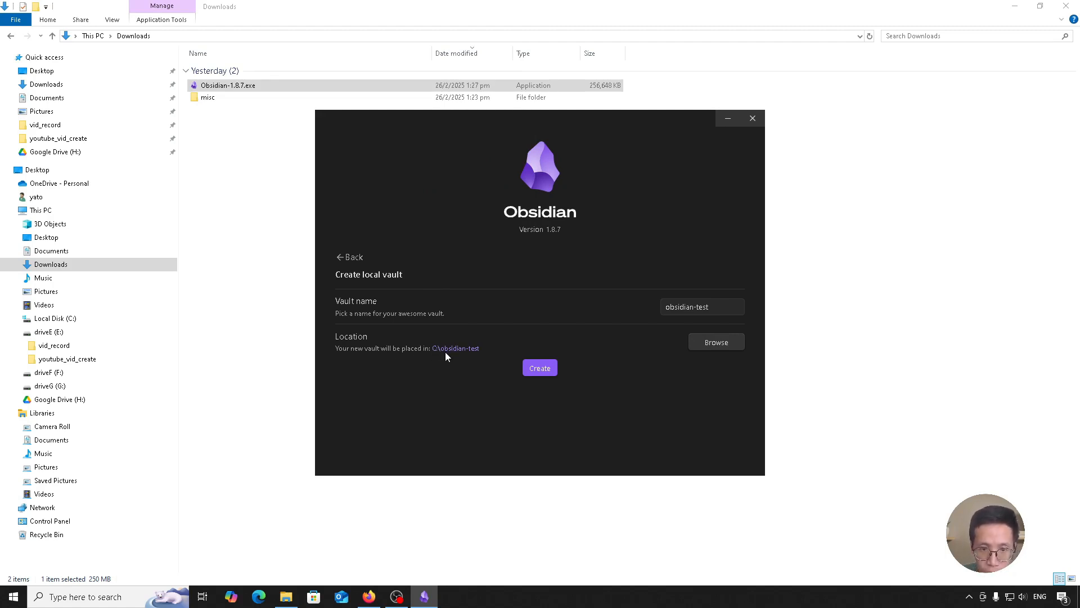
click(539, 369)
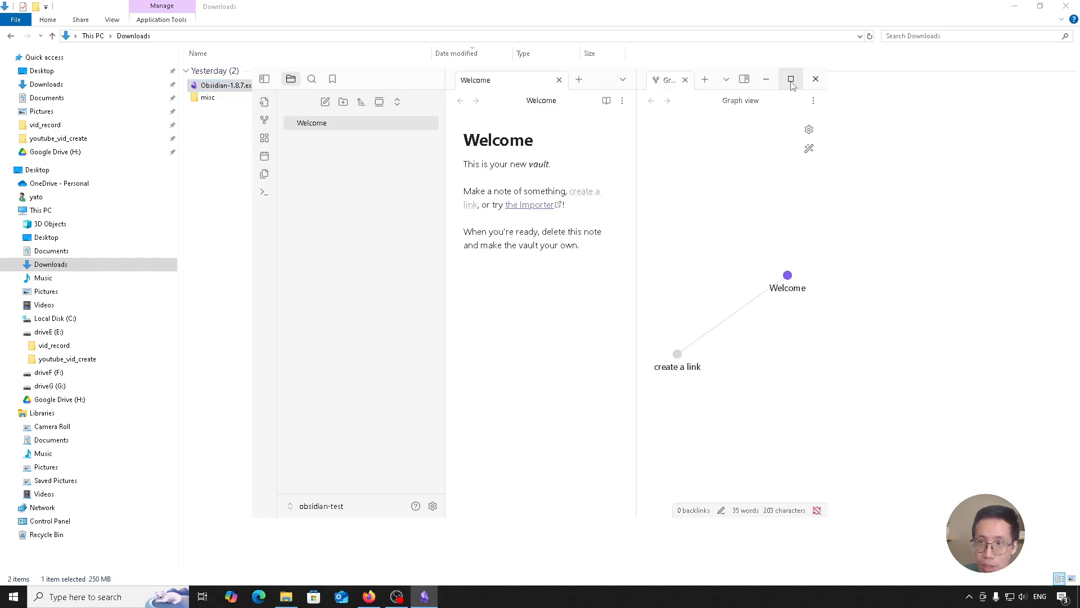
Close the graph view in the maximized vault window and delete the Welcome note
click(791, 79)
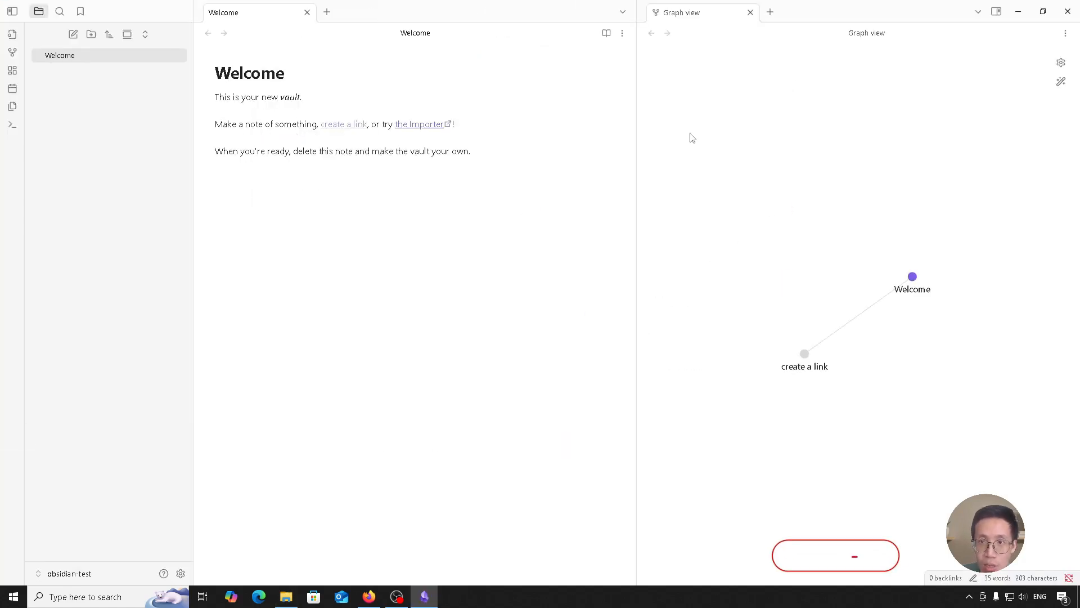
click(750, 12)
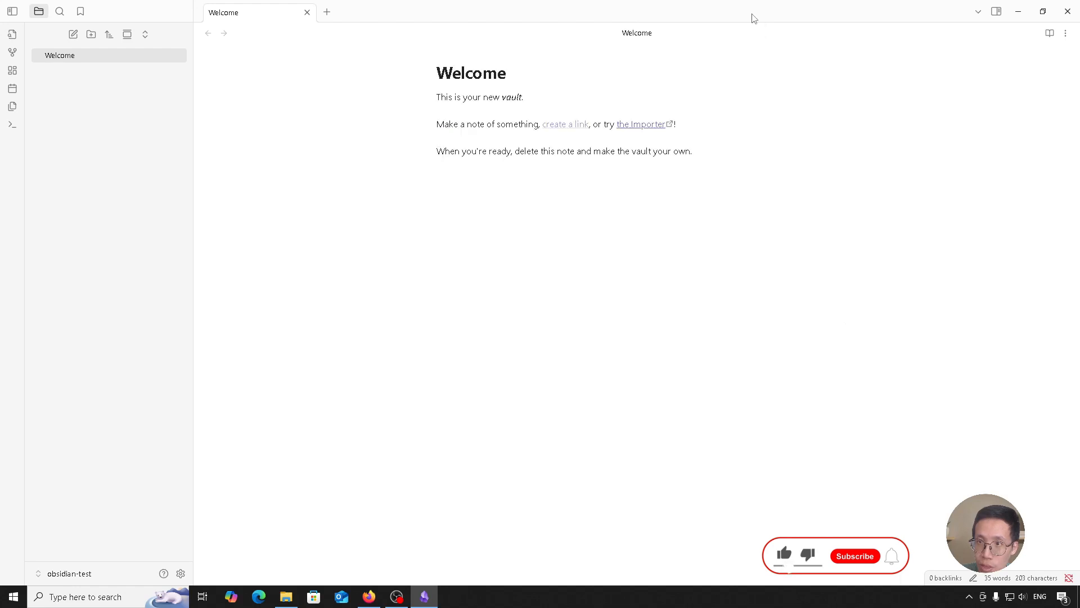
right_click(94, 63)
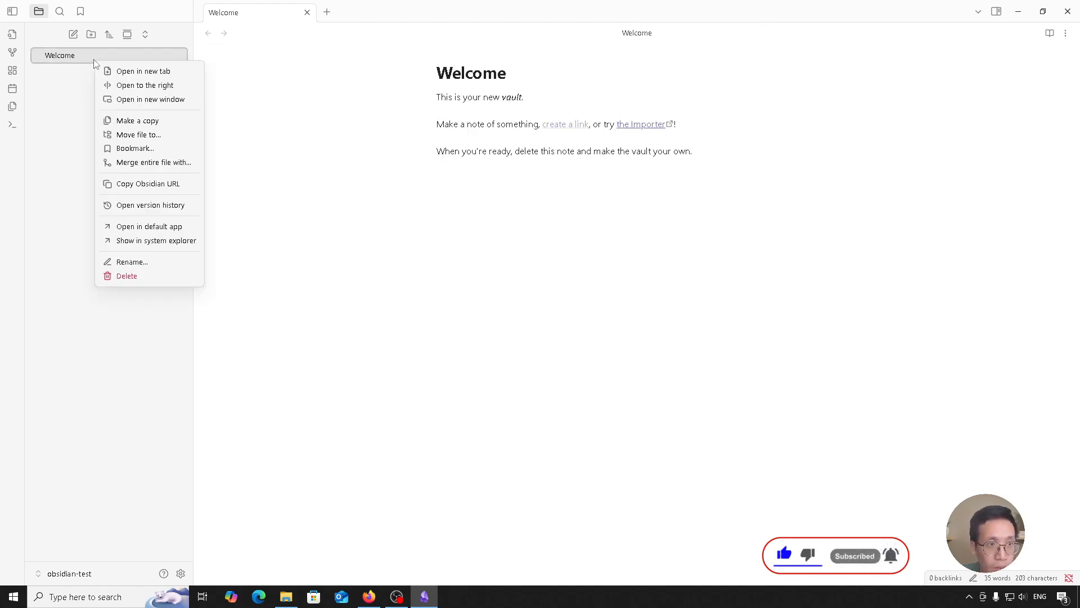
click(157, 278)
click(630, 332)
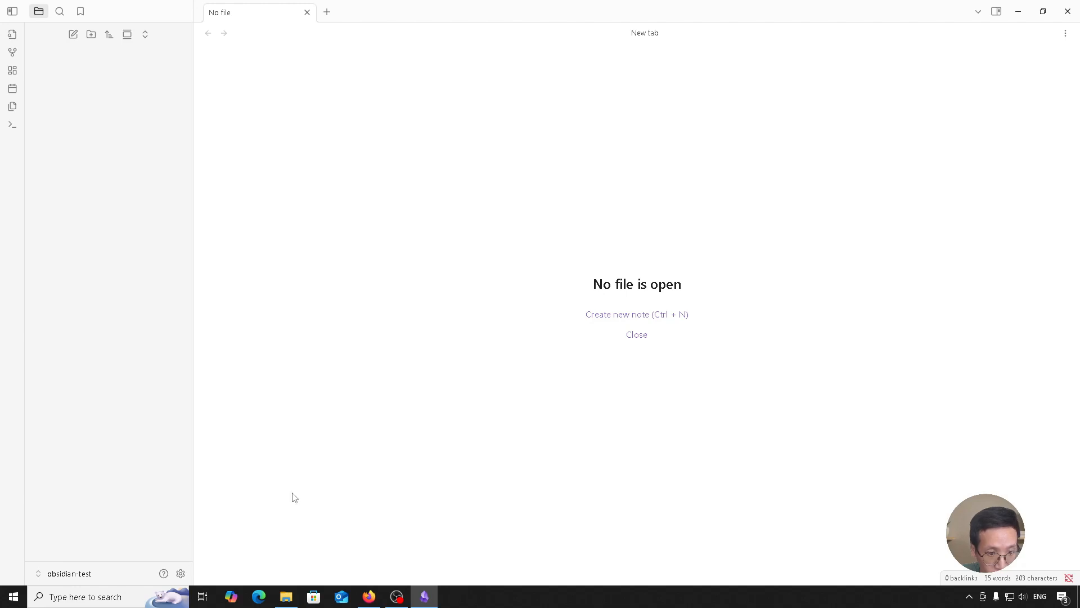
Set the base color scheme to Dark in the appearance settings
click(180, 574)
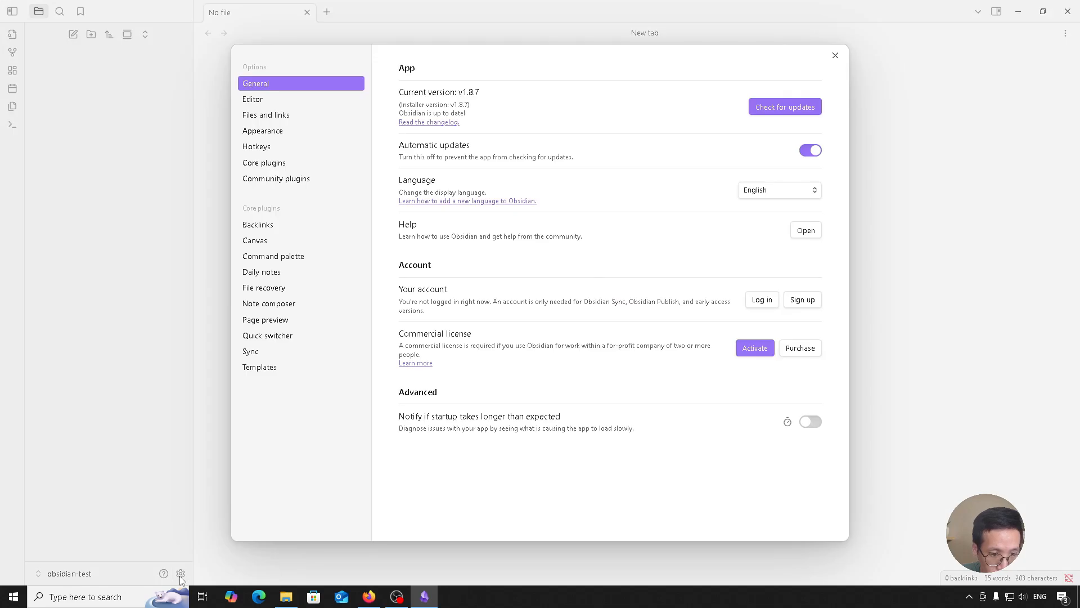
click(275, 131)
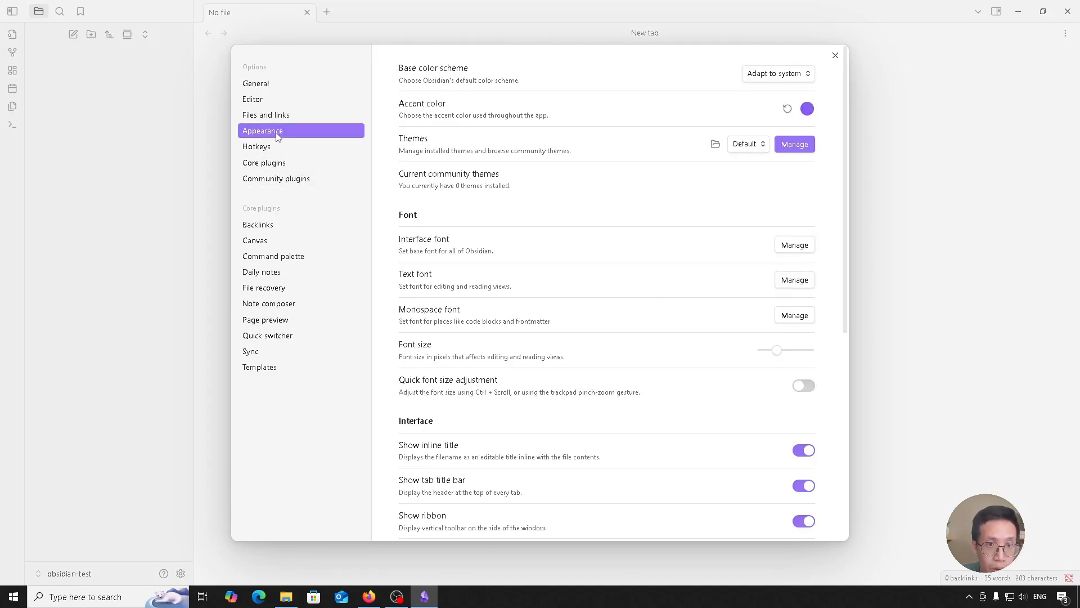
click(790, 78)
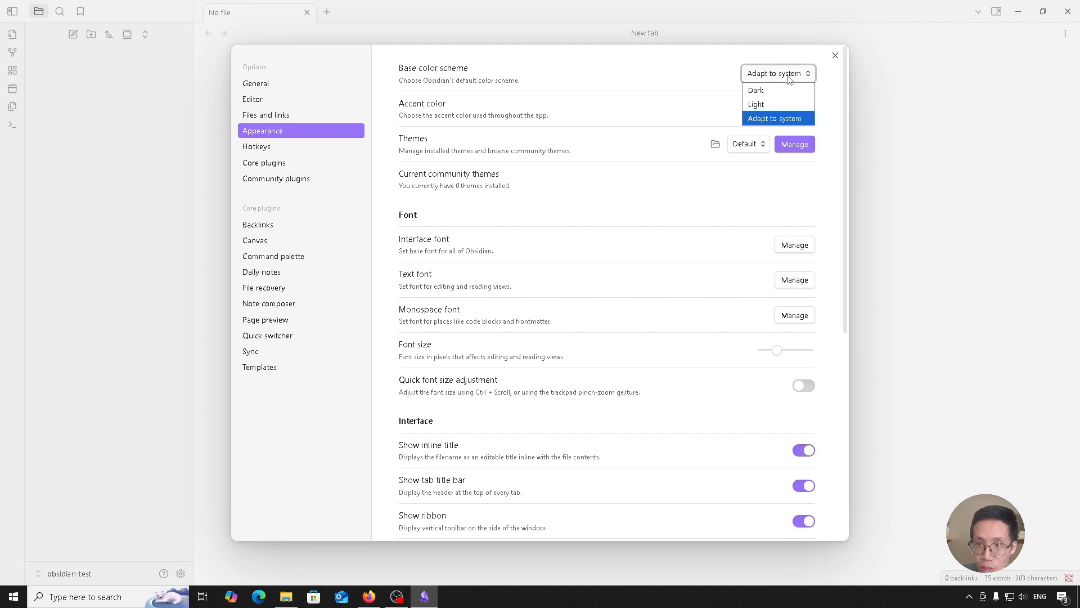
click(756, 91)
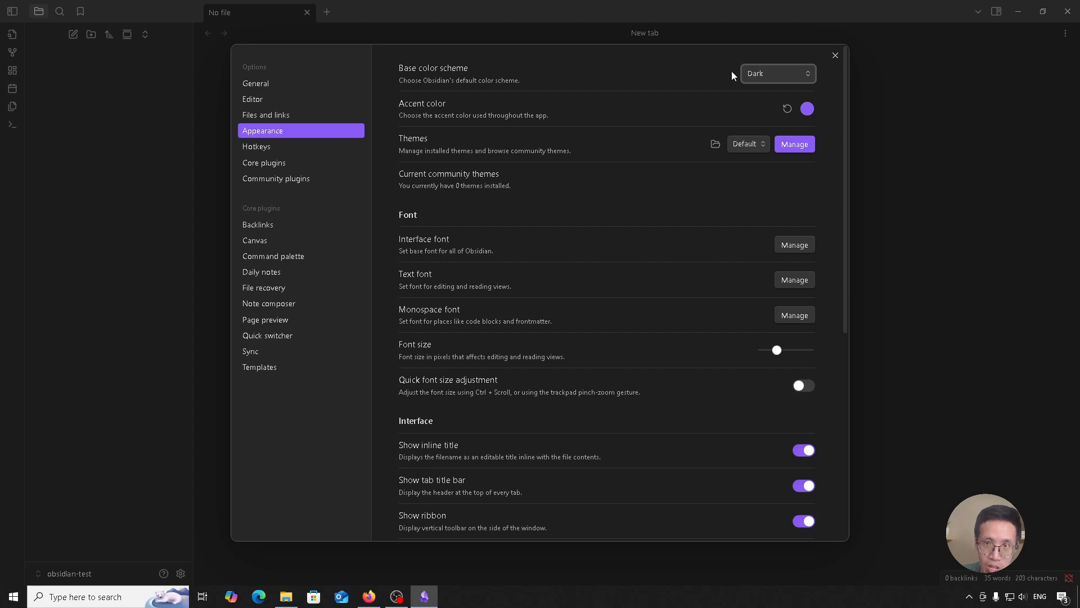
click(757, 74)
click(758, 74)
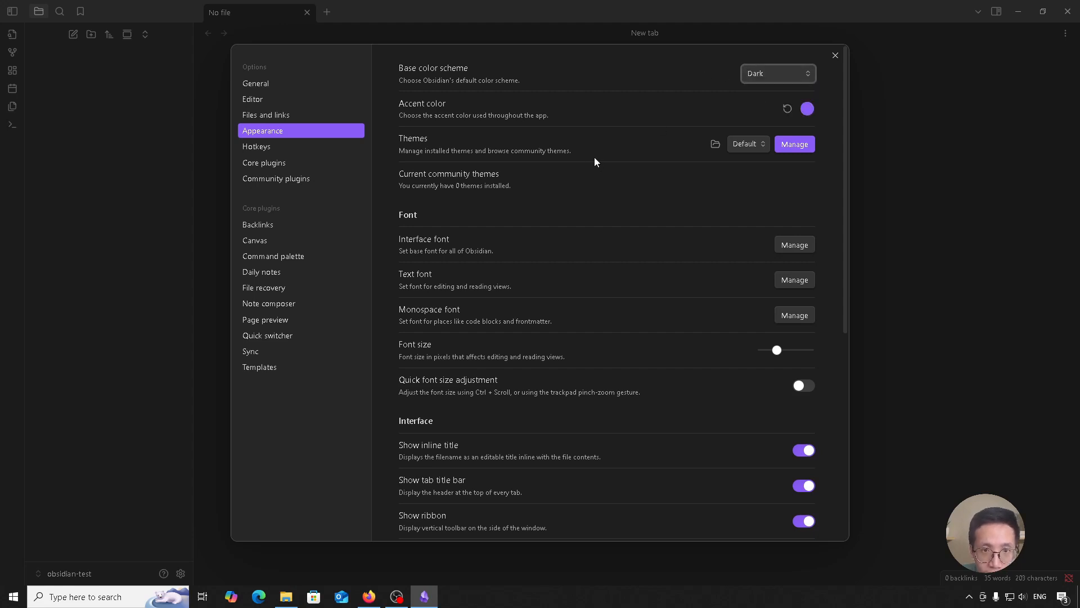
View the available dark community themes, and close the theme browser and the settings
click(786, 148)
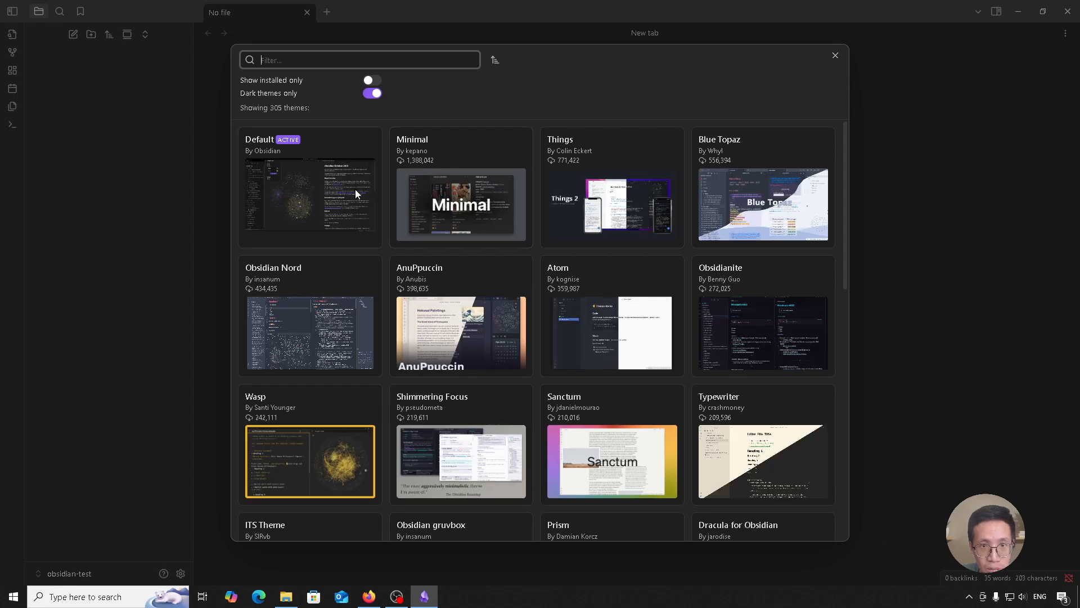
click(835, 56)
click(835, 56)
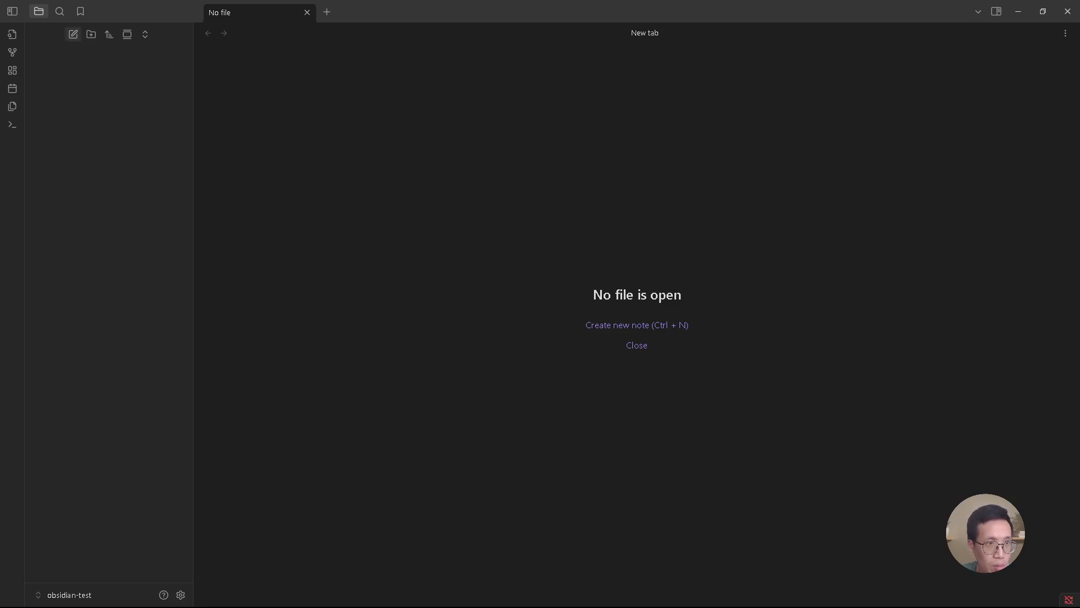
Create a new note in the vault and rename it to draft
click(73, 34)
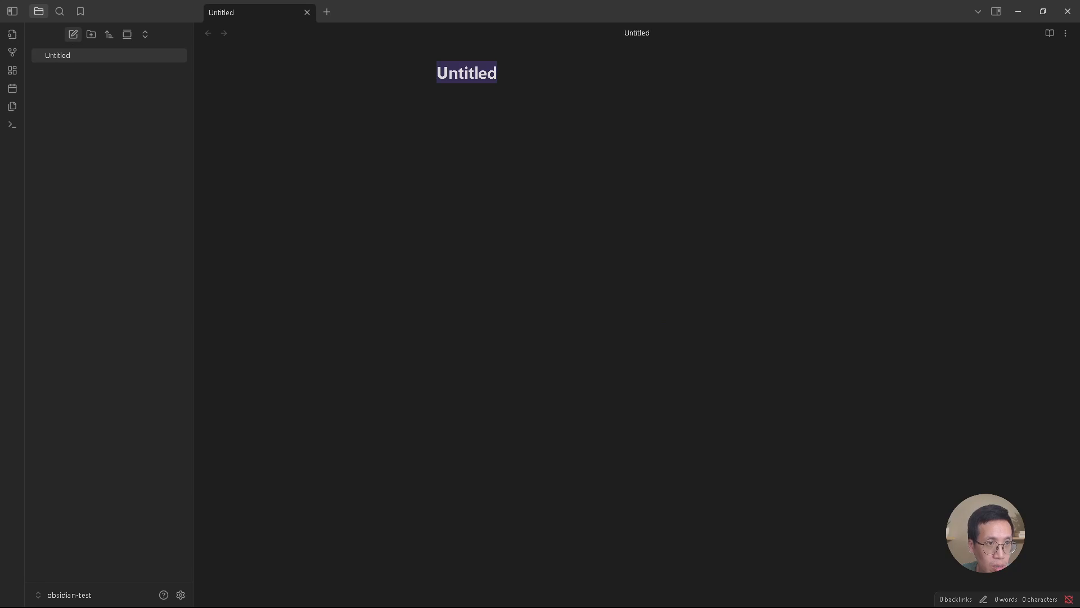
right_click(87, 55)
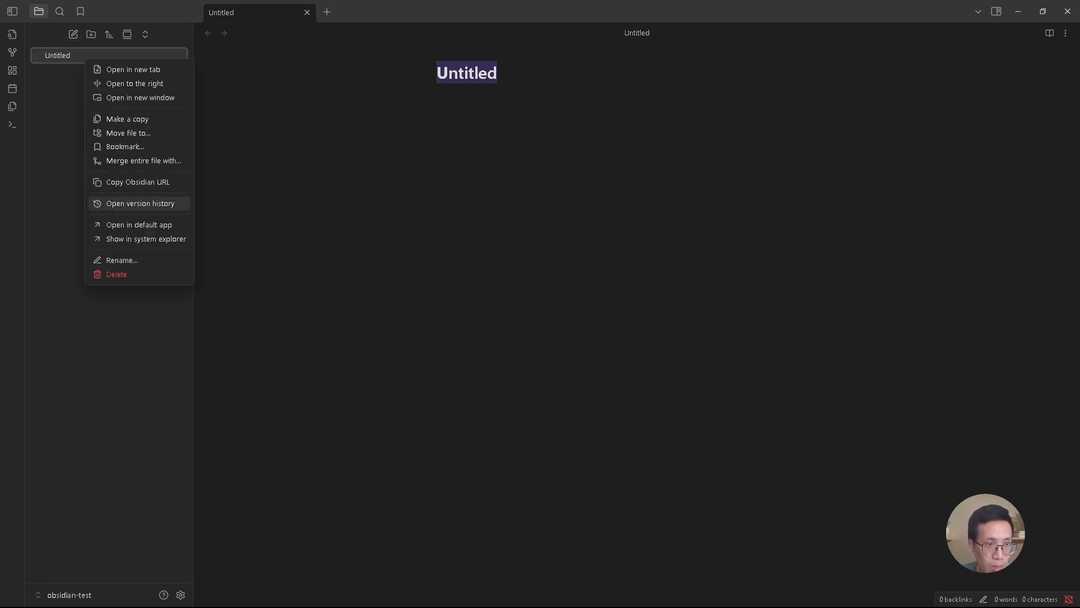
click(113, 260)
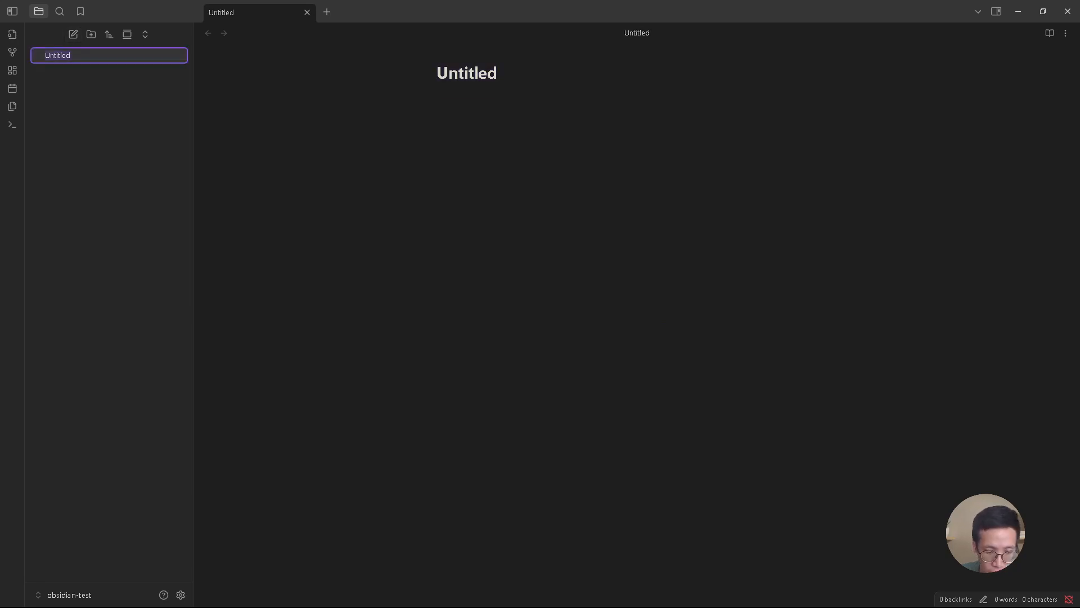
text(draft)
key(Return)
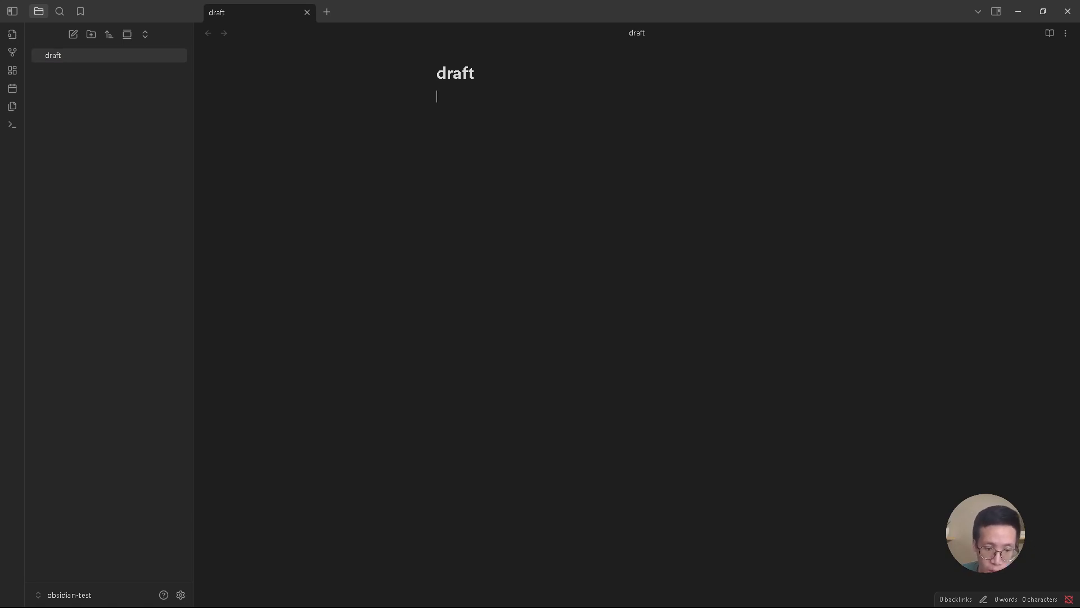
Write the line "basic usage of obsidian" in the draft note and start a new line below it
text(bas)
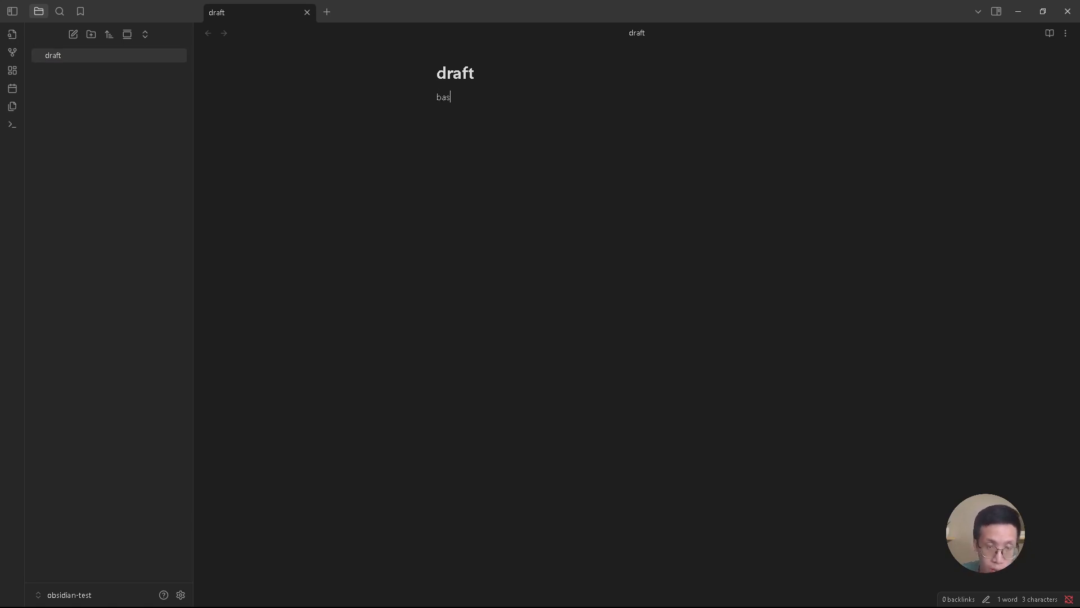
text(ic usage of obsidian)
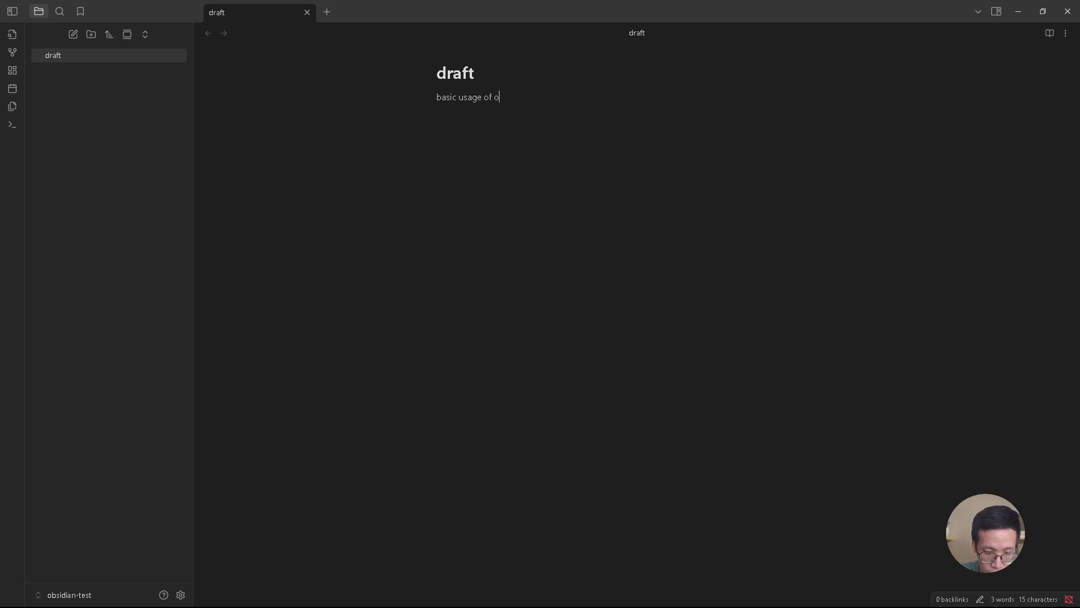
key(Return)
key(alt+Tab)
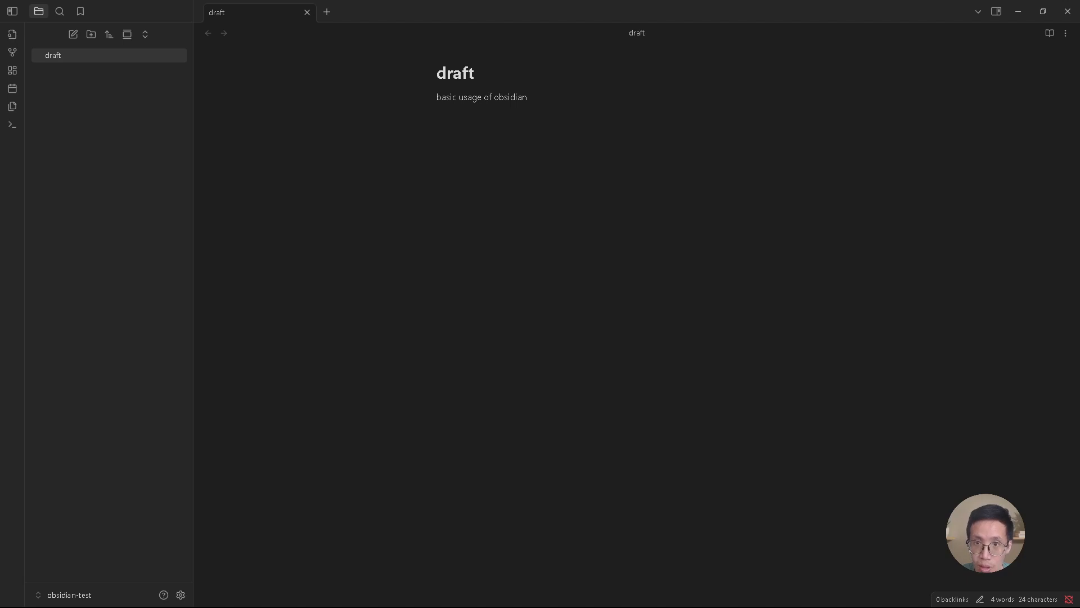
key(alt+Tab)
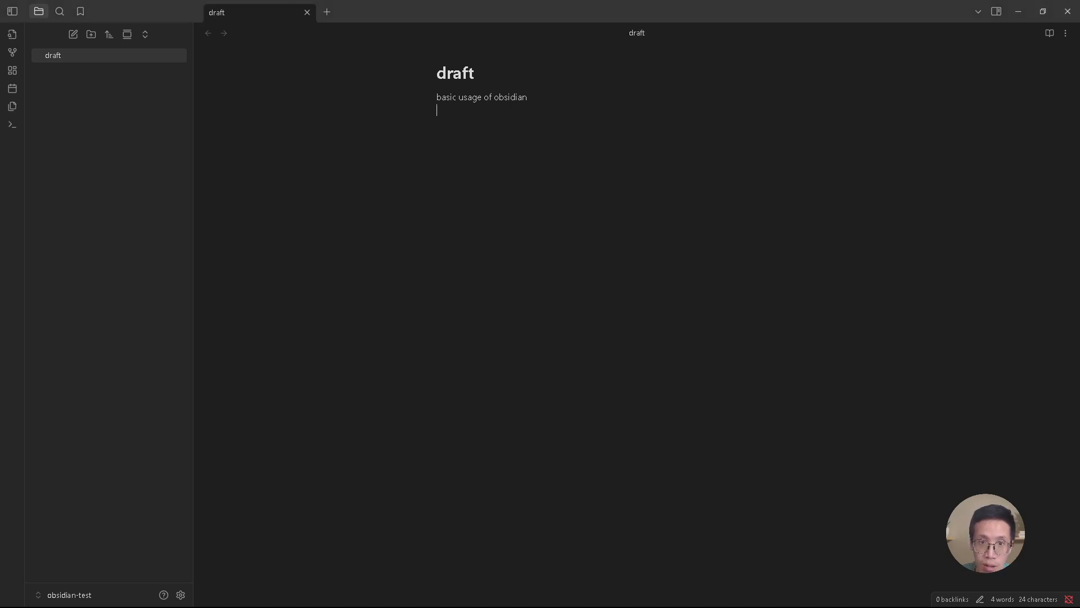
Below the intro line, write a bullet list with formatting, folders, links, tags and copy from web
text(- formatting  - folders  - links - tags  - copy from web)
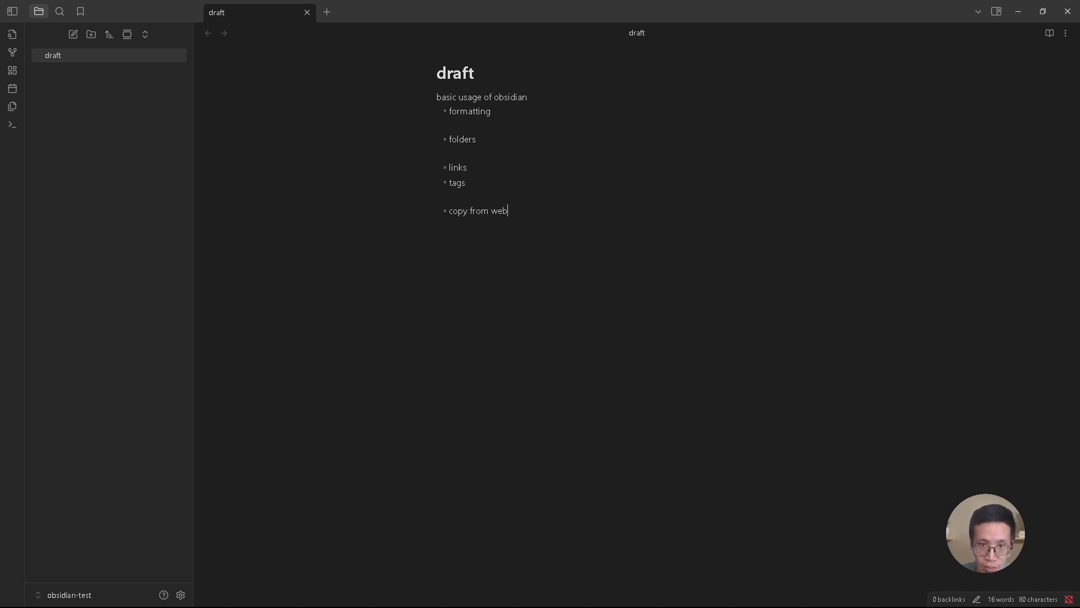
Replace the bullets from folders onward with a formatting bullet and nested bullets headings, bold, italic, lists and indents, and code
key(ctrl+shift+Home)
key(shift+Down)
key(shift+Down)
key(shift+Down)
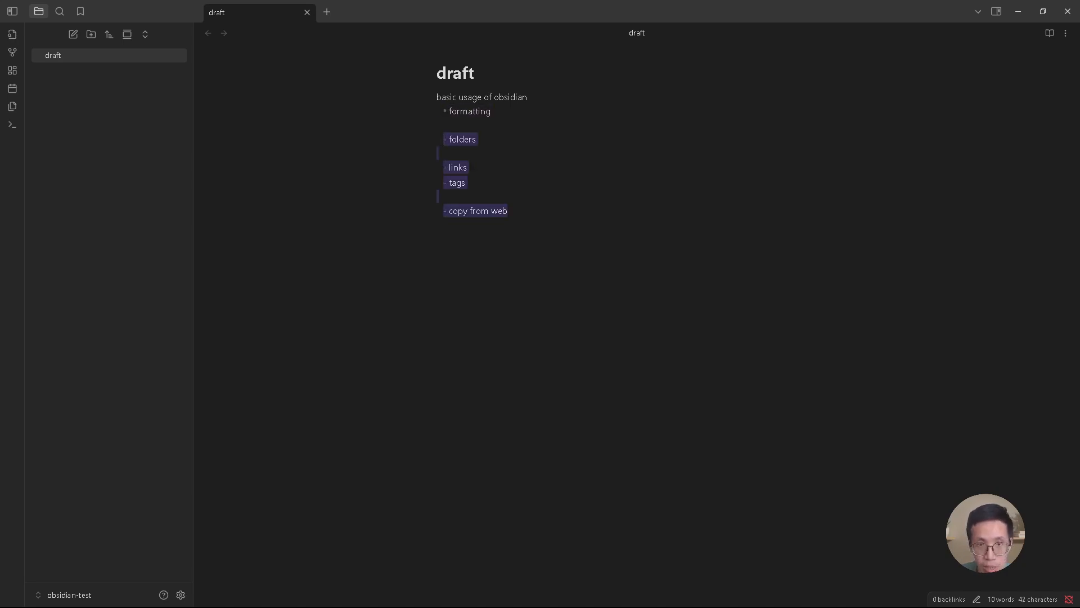
key(BackSpace)
key(alt+Tab)
key(alt+Tab)
text(formatting headings bold italic lists and indents code)
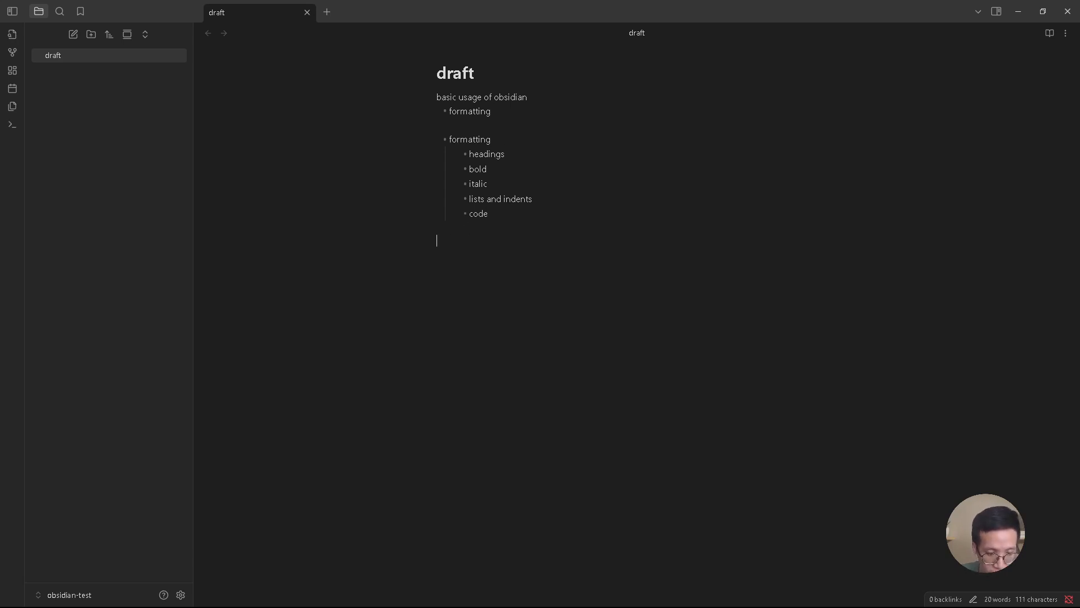
Add a level-1 Markdown heading reading "heading 1" below the bullet list
text(# )
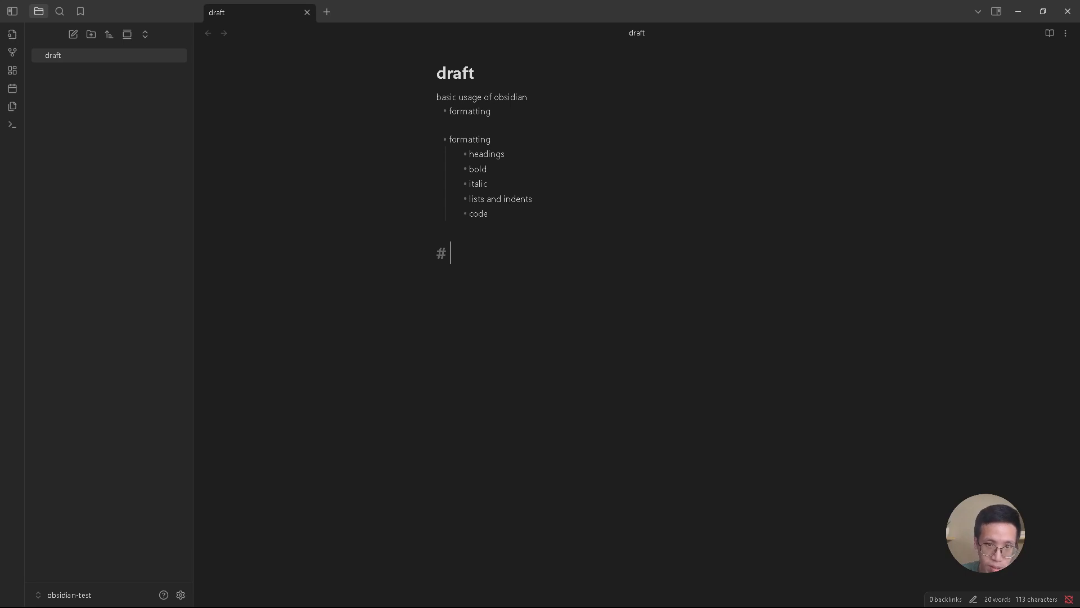
text(heading 1)
key(Return)
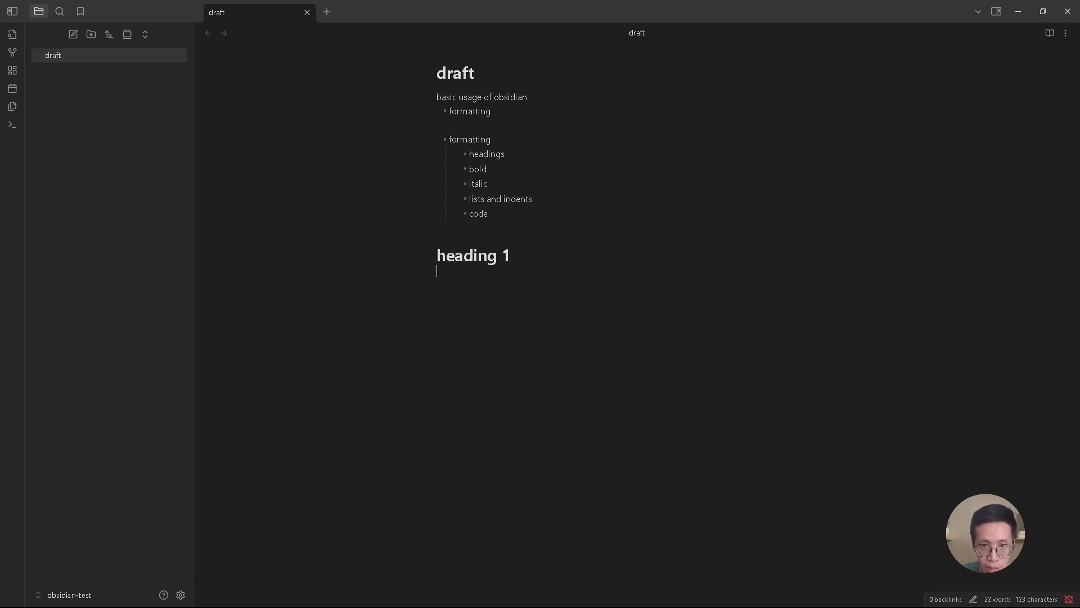
Duplicate the "heading 1" line below itself and turn the copy into a level-2 heading reading "heading 2"
key(Up)
key(Home)
key(shift+End)
key(ctrl+c)
key(End)
key(Return)
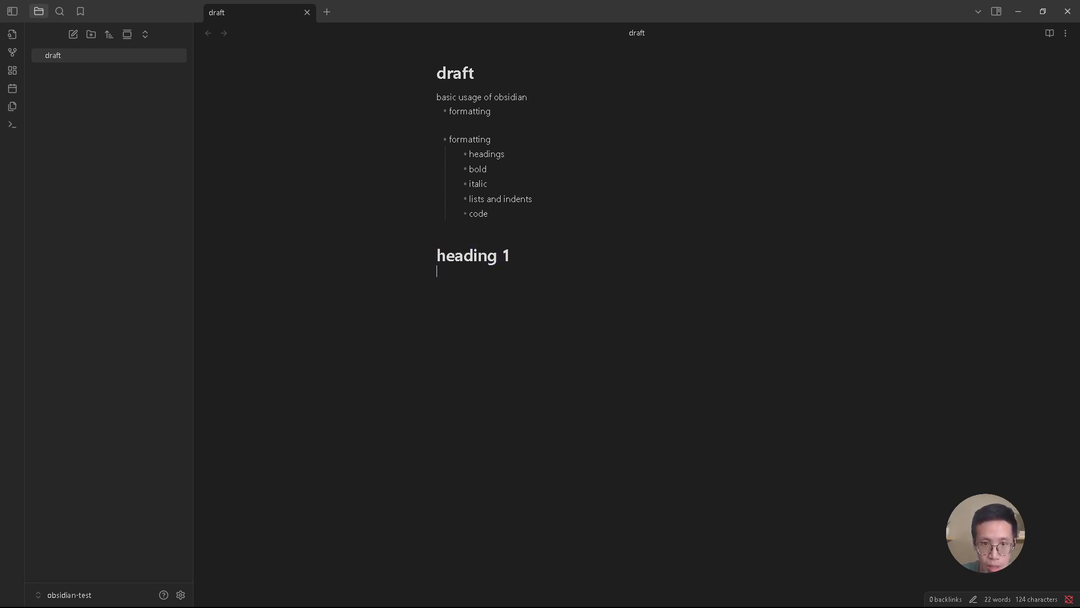
key(ctrl+v)
key(BackSpace)
text(2)
key(Home)
key(Right)
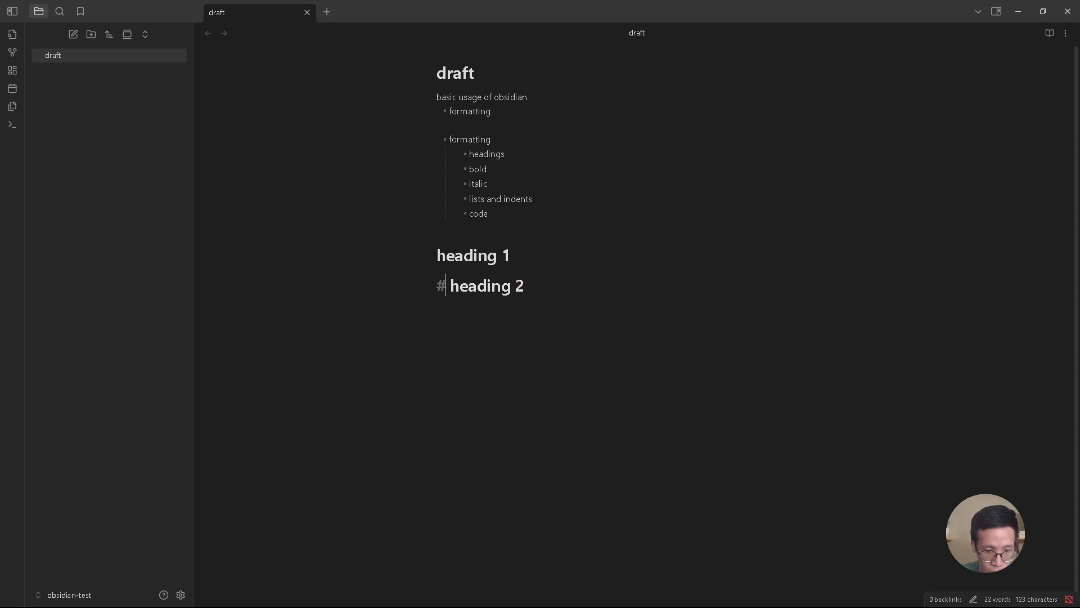
text(#)
Duplicate the "heading 2" line further down and turn the copy into a level-3 heading reading "heading 3"
key(Home)
key(shift+End)
key(ctrl+c)
key(End)
key(Return)
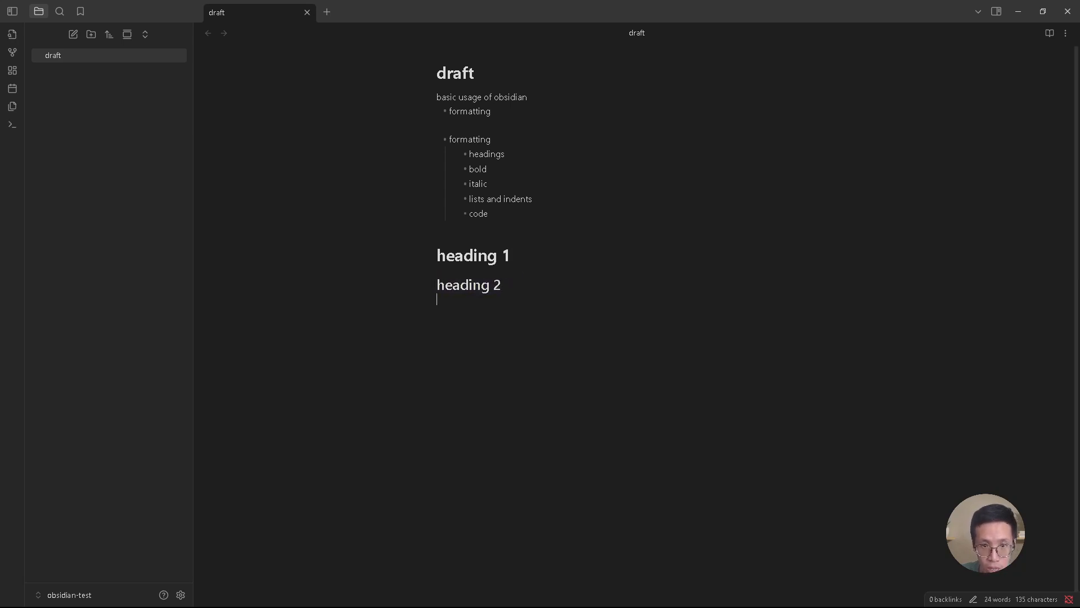
key(ctrl+v)
key(Home)
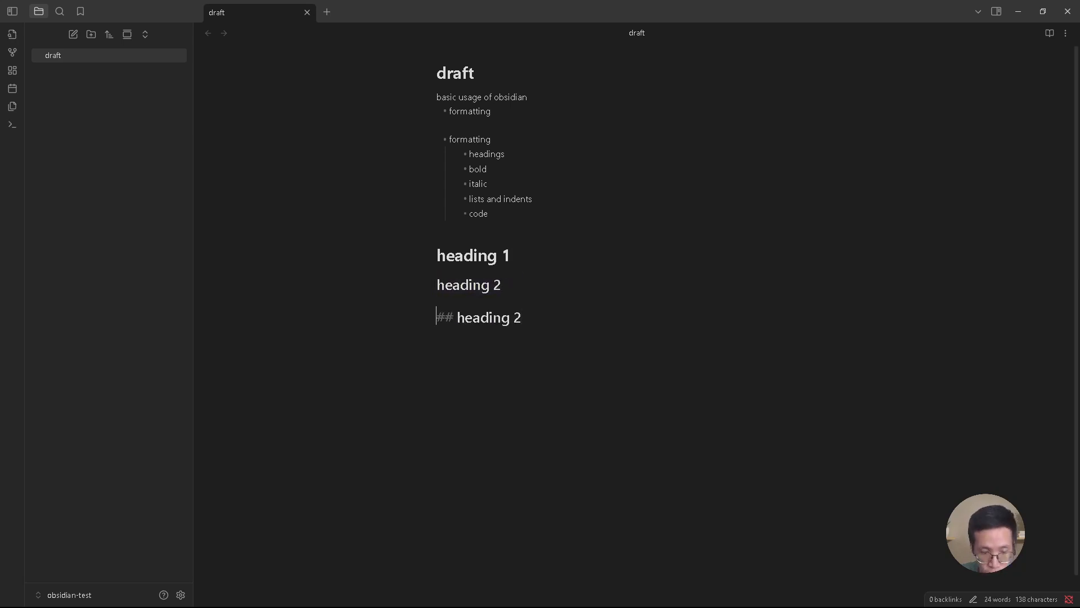
text(#)
key(End)
key(BackSpace)
text(3)
key(Return)
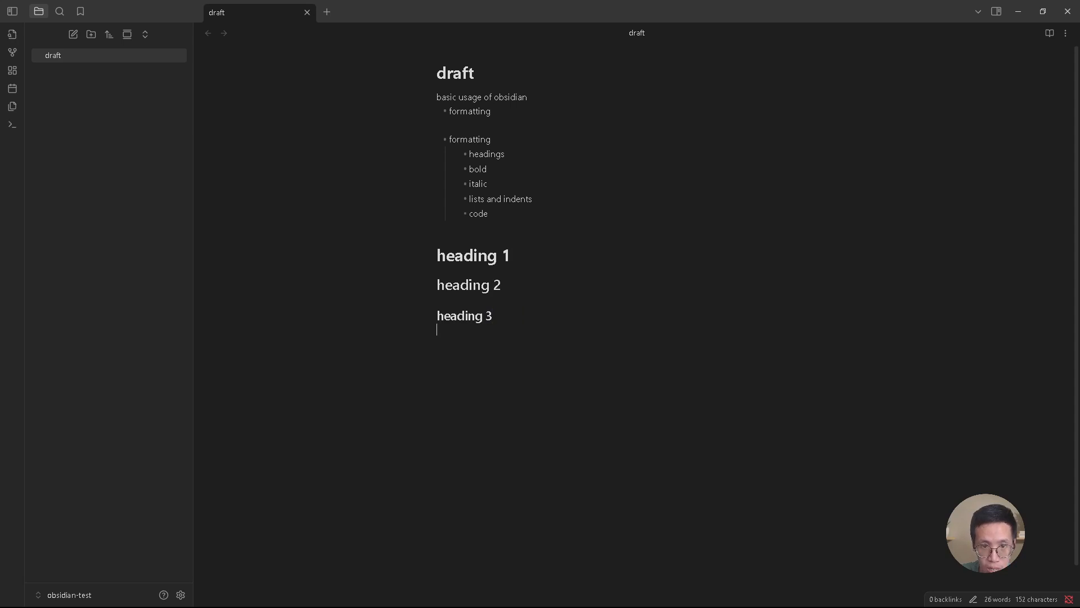
Examine how the Markdown markers of the headings display as the cursor moves between their lines
key(Up)
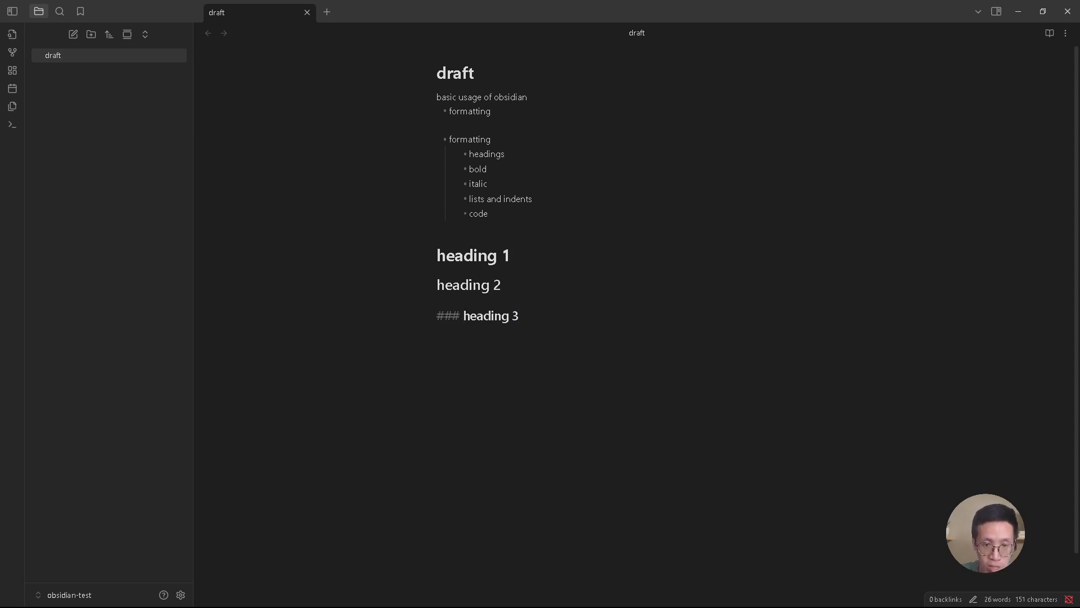
key(Up)
key(Up)
key(Down)
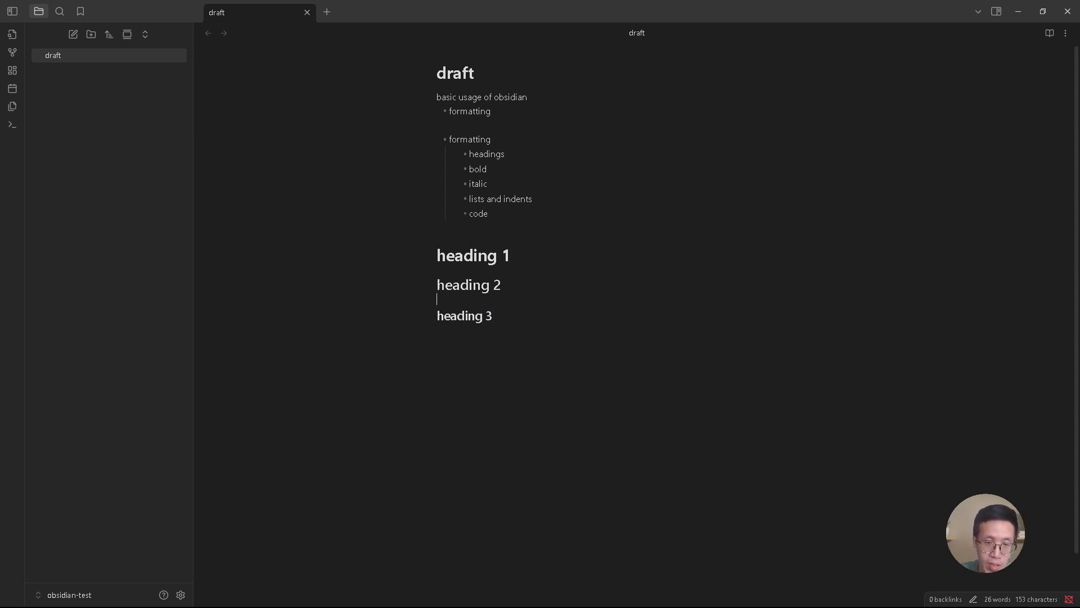
key(Down)
key(Up)
key(Down)
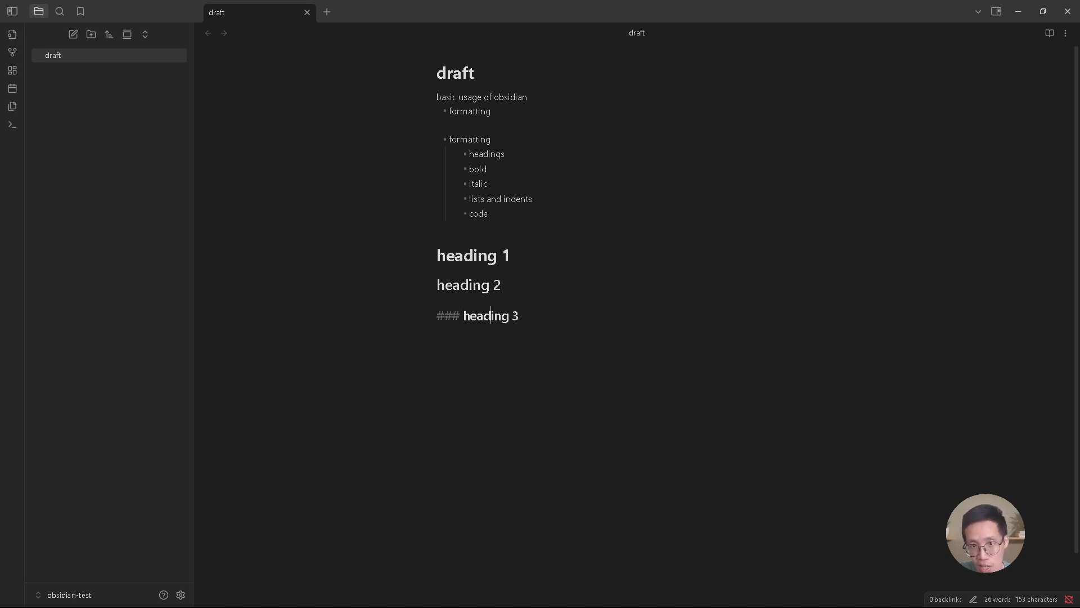
Write the line "this is bold test" below the level-3 heading, leaving blank space in between
key(Down)
key(Return)
key(Return)
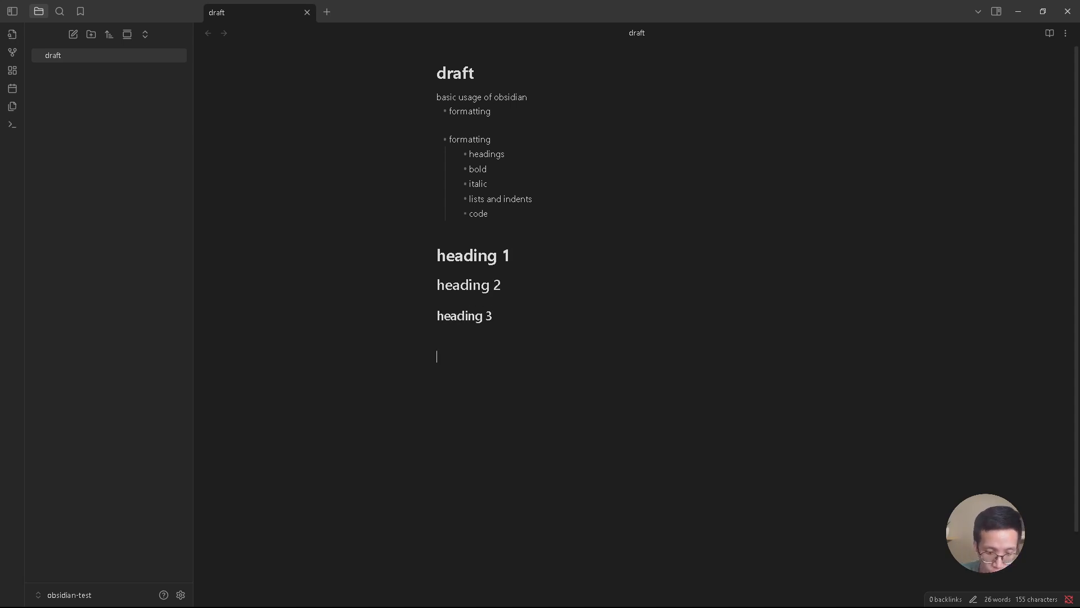
text(bold)
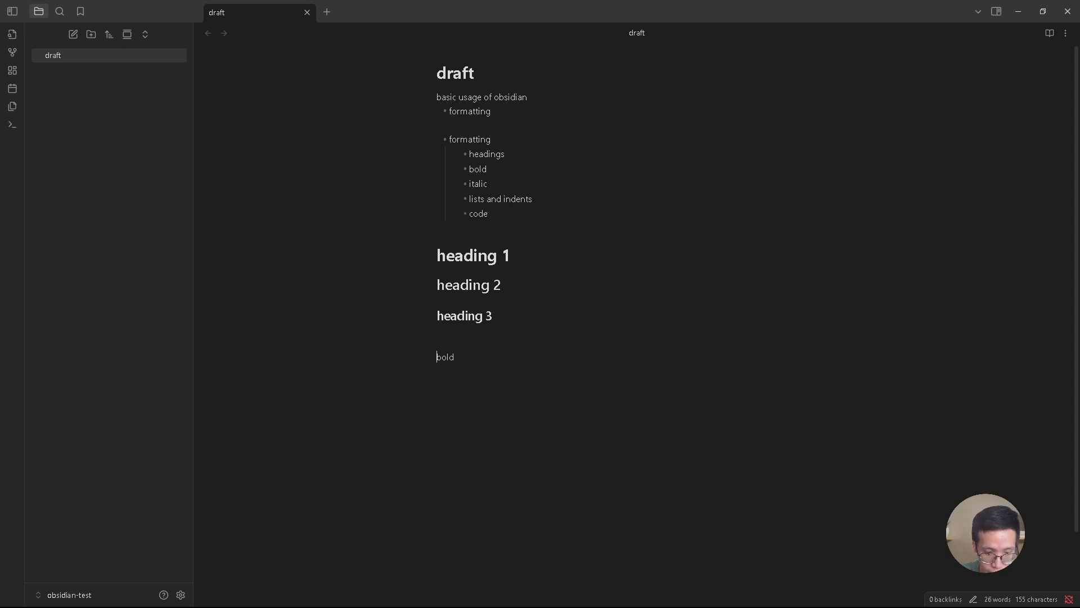
text(this is )
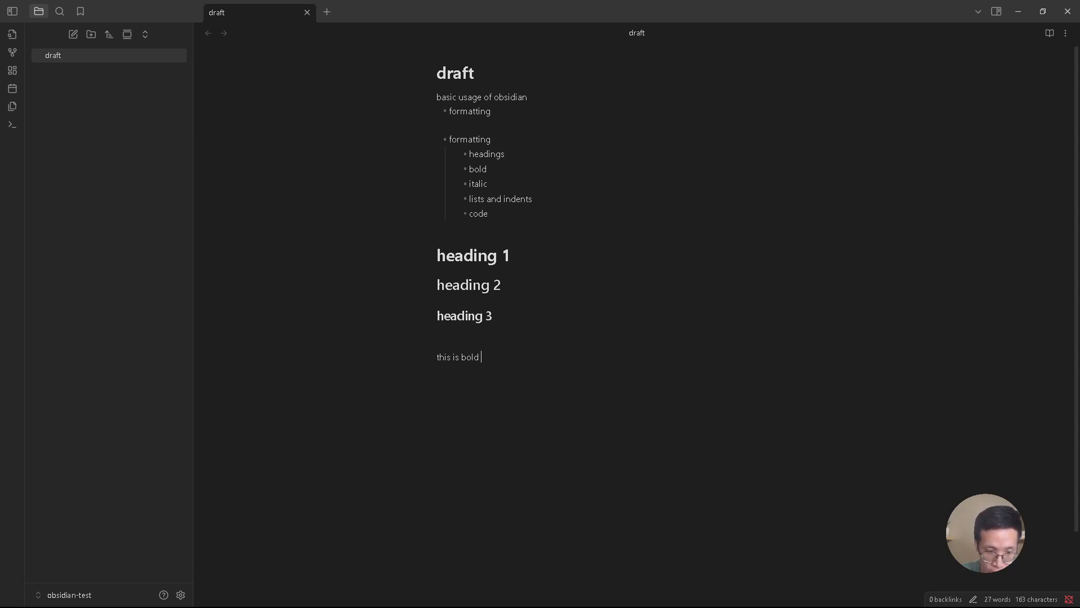
text( test)
key(Return)
Make the word "bold" in the new line bold with double-asterisk Markdown markers
key(Up)
key(ctrl+Right)
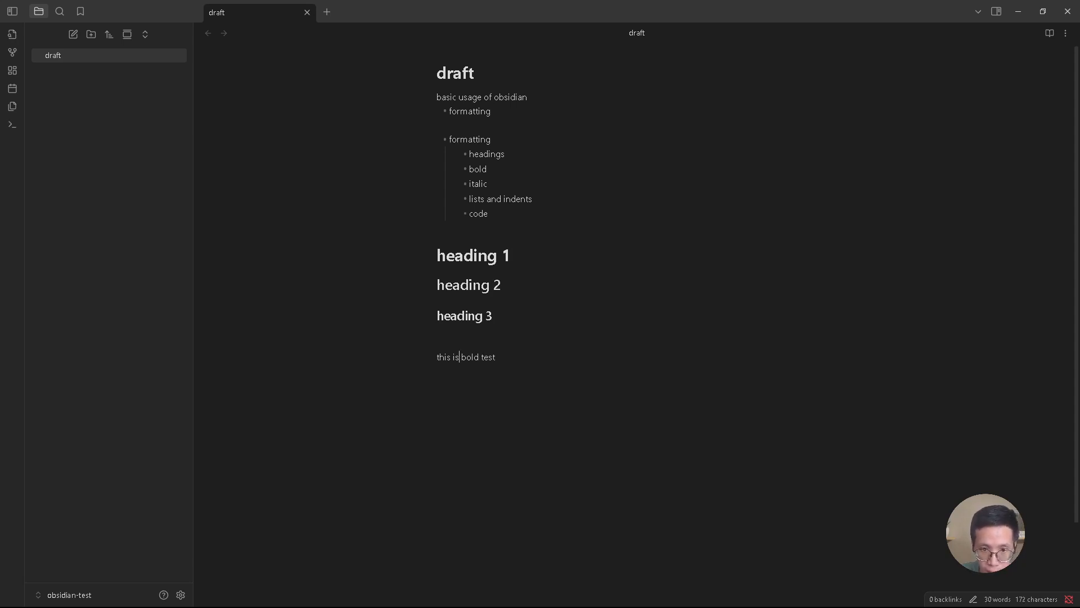
key(Right)
text(**)
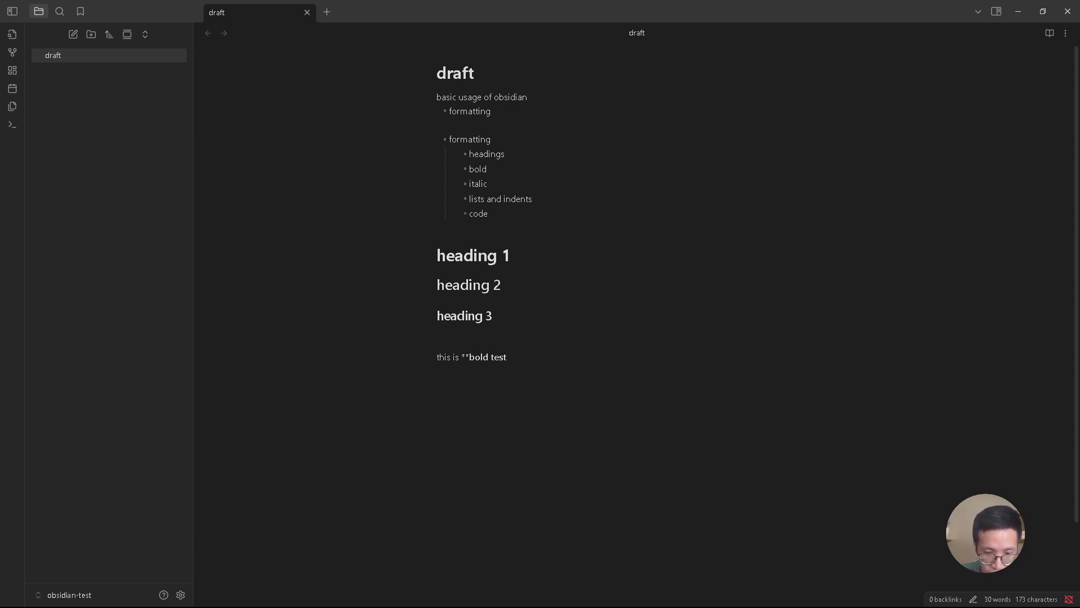
key(ctrl+Right)
text(**)
key(Down)
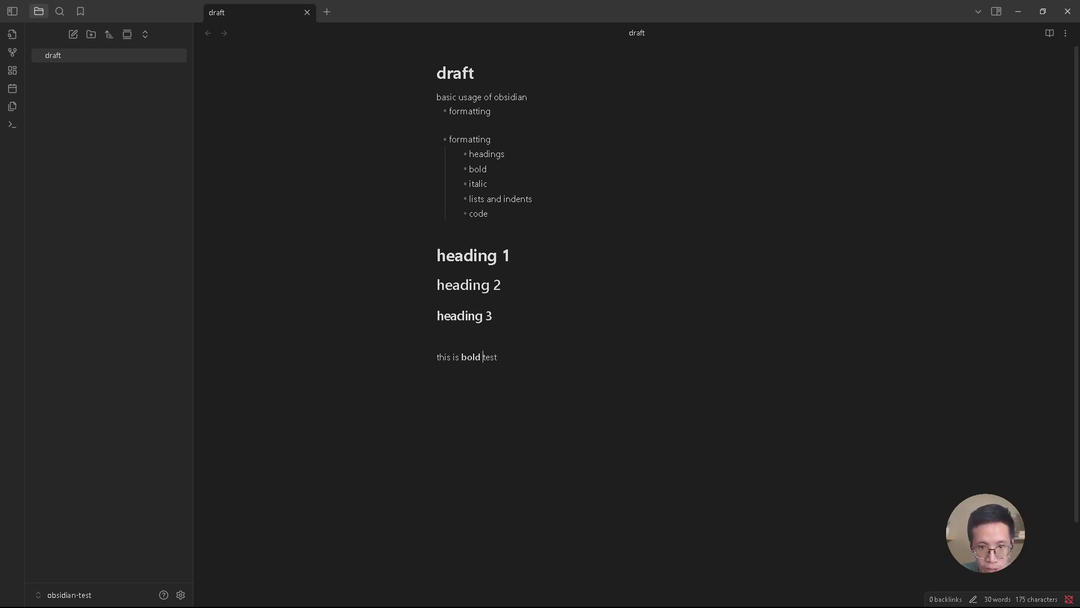
Duplicate the "this is bold test" line below itself with an empty line in between
key(End)
key(Return)
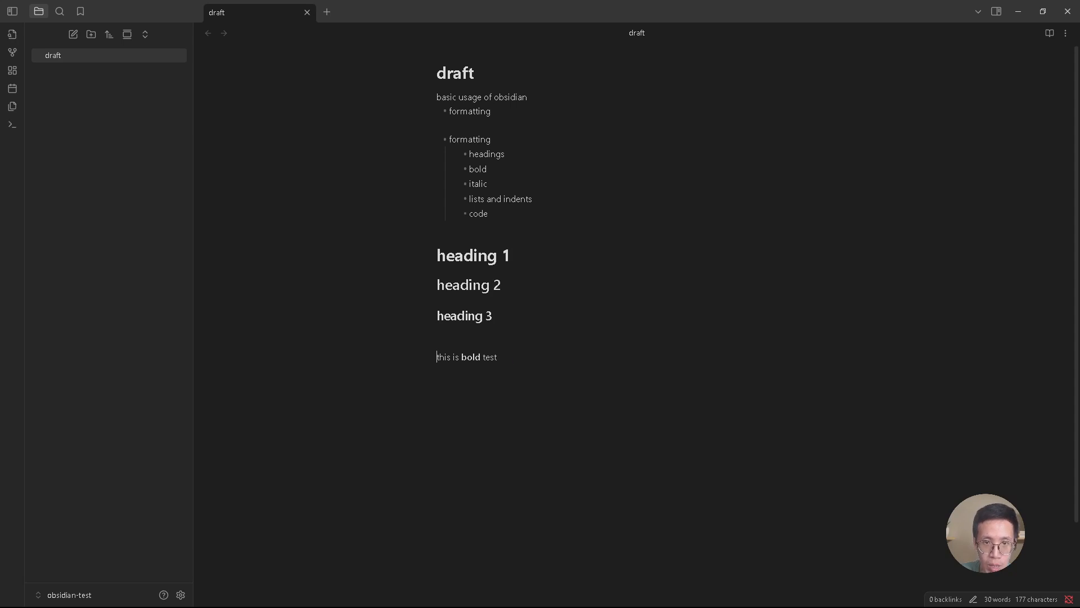
key(shift+End)
key(ctrl+c)
key(Down)
key(Return)
key(ctrl+v)
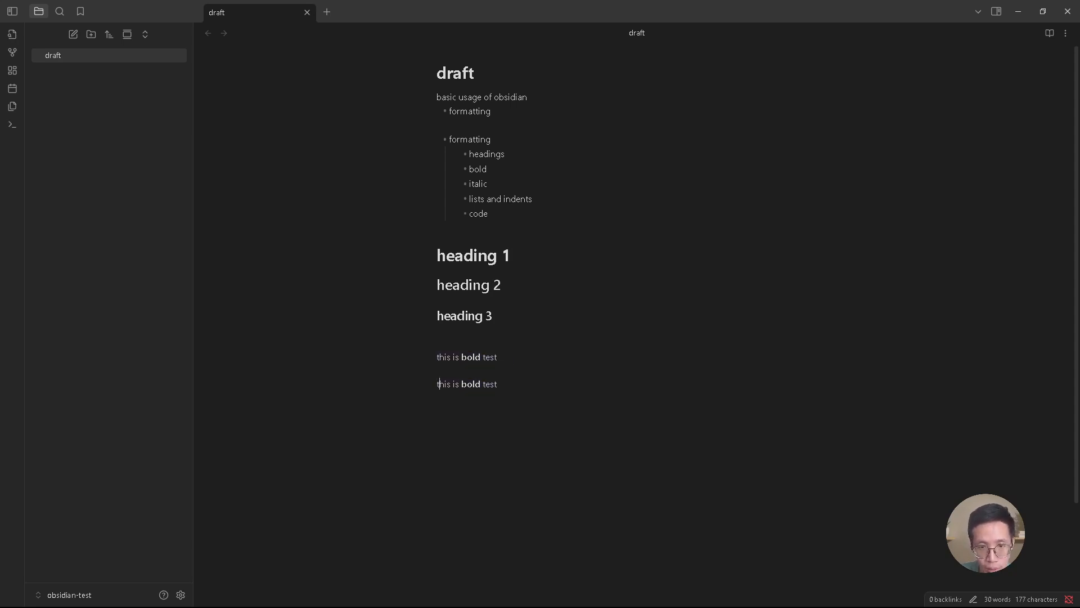
In the copied line, reduce the bold markers to single asterisks and replace the word "bold" with "italic"
key(BackSpace)
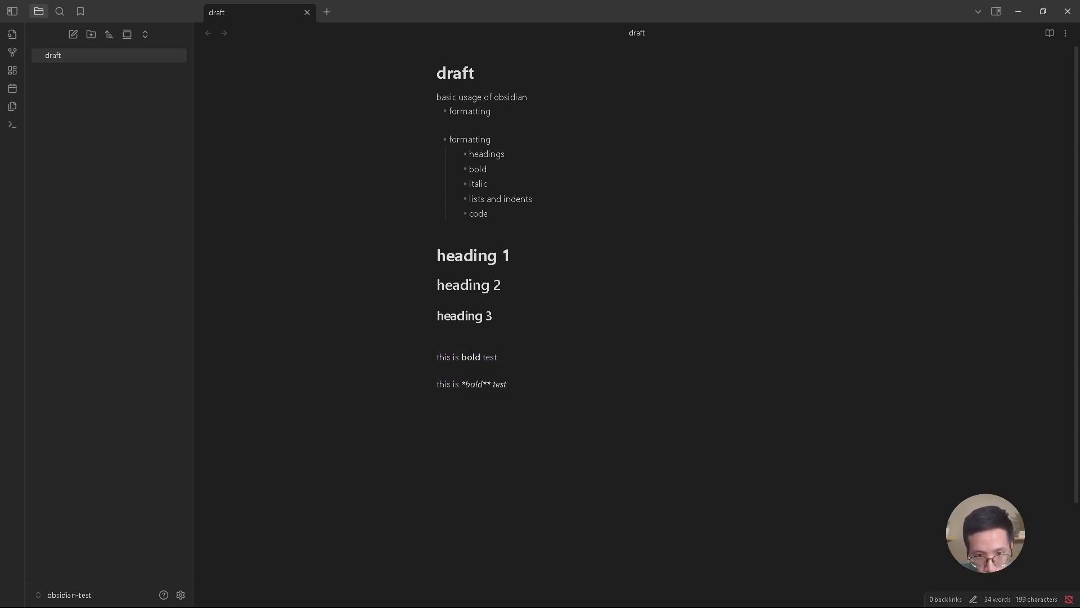
key(BackSpace)
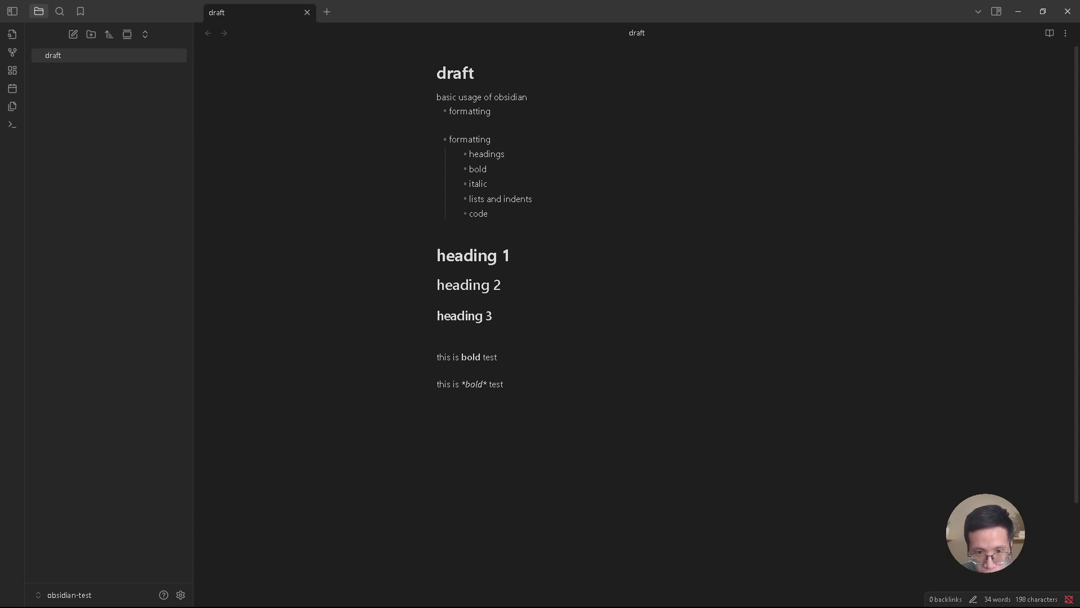
key(shift+Left)
key(shift+Left)
key(shift+Left)
key(shift+Left)
text(italic)
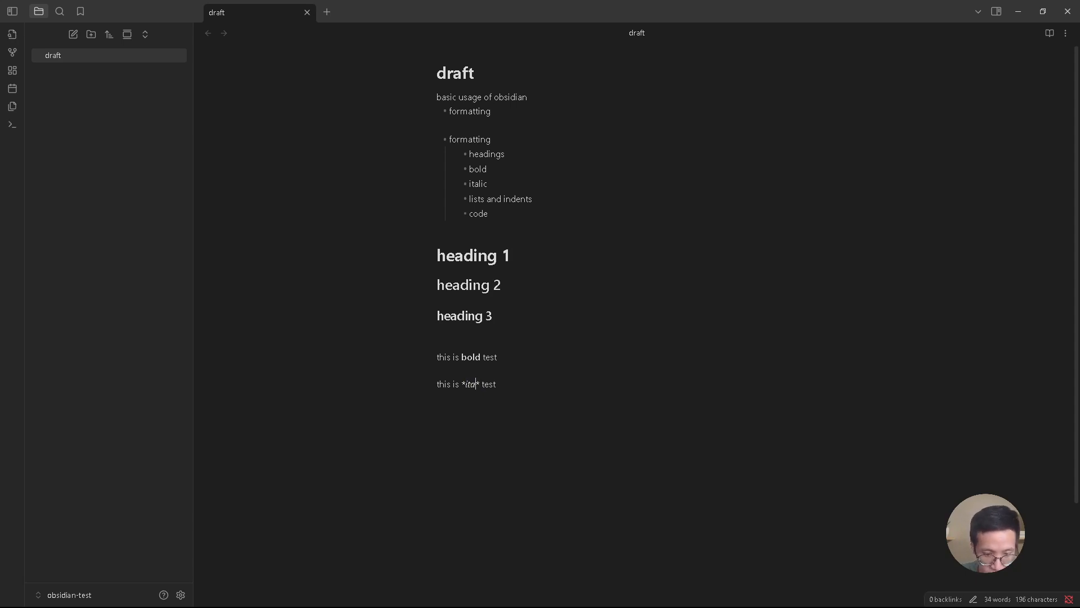
key(End)
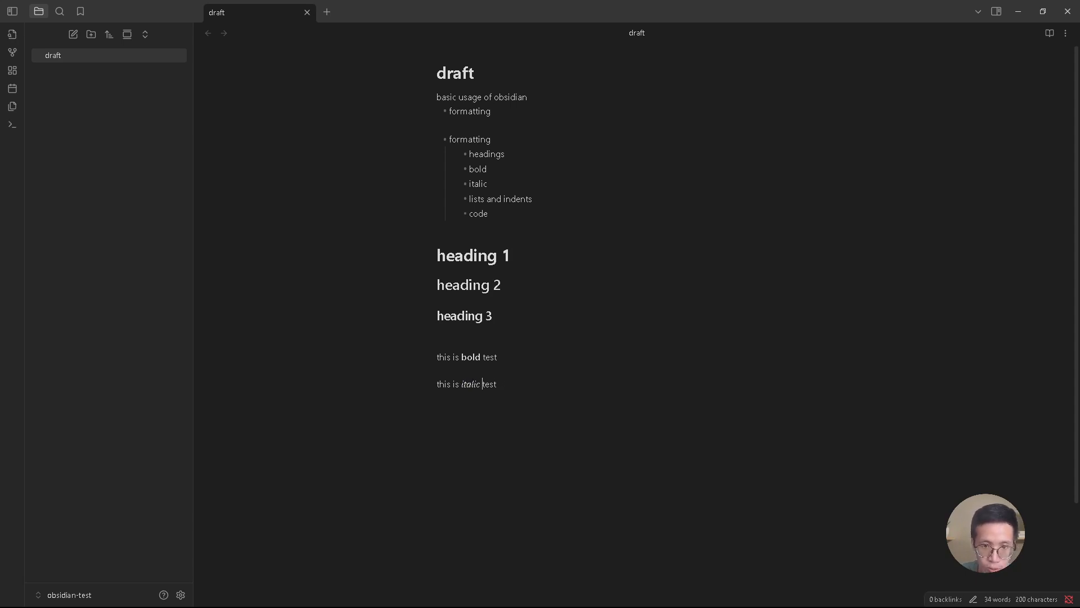
Examine the asterisk markers around the italic word by moving the cursor through it
key(Left)
key(Left)
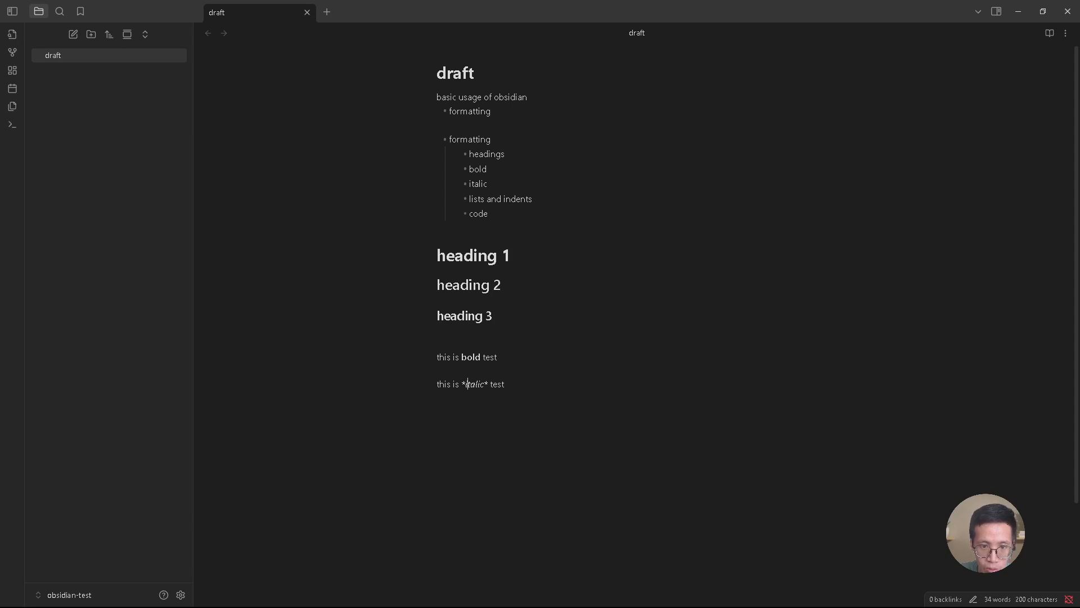
key(Right)
key(Right)
key(Right)
key(Right)
key(Right)
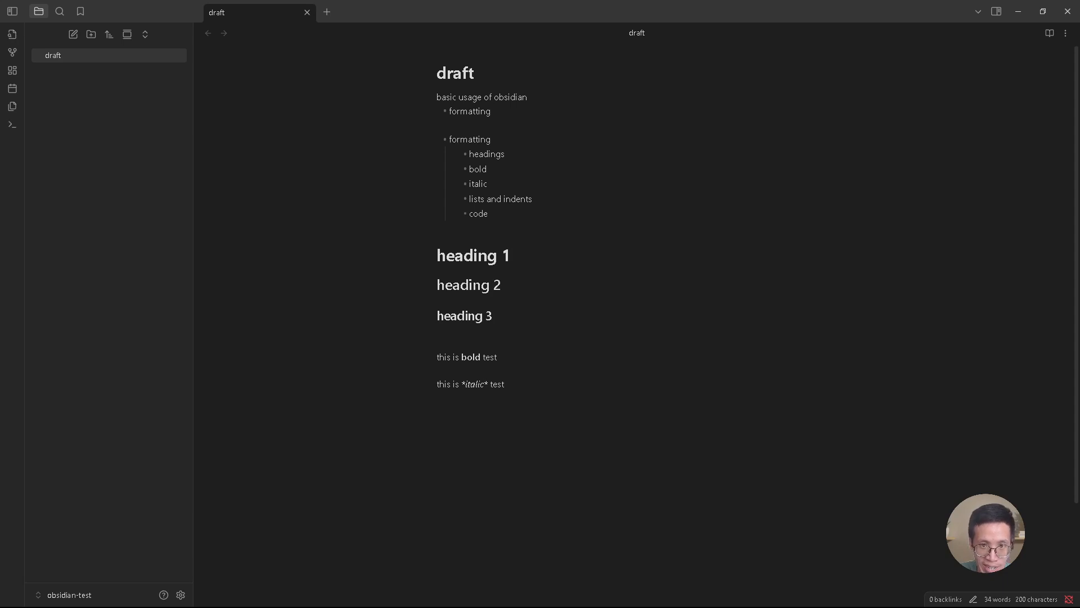
Below the italic line, write the label "unordered list" followed by the bullet "item 1 of unordered list"
key(Return)
key(Return)
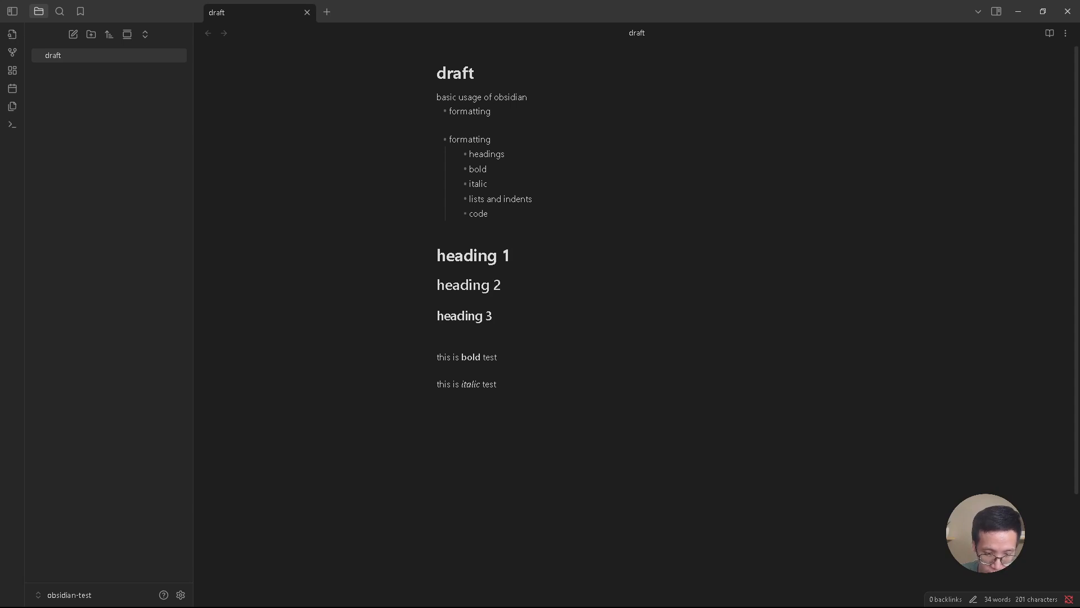
text(list)
text(unordered )
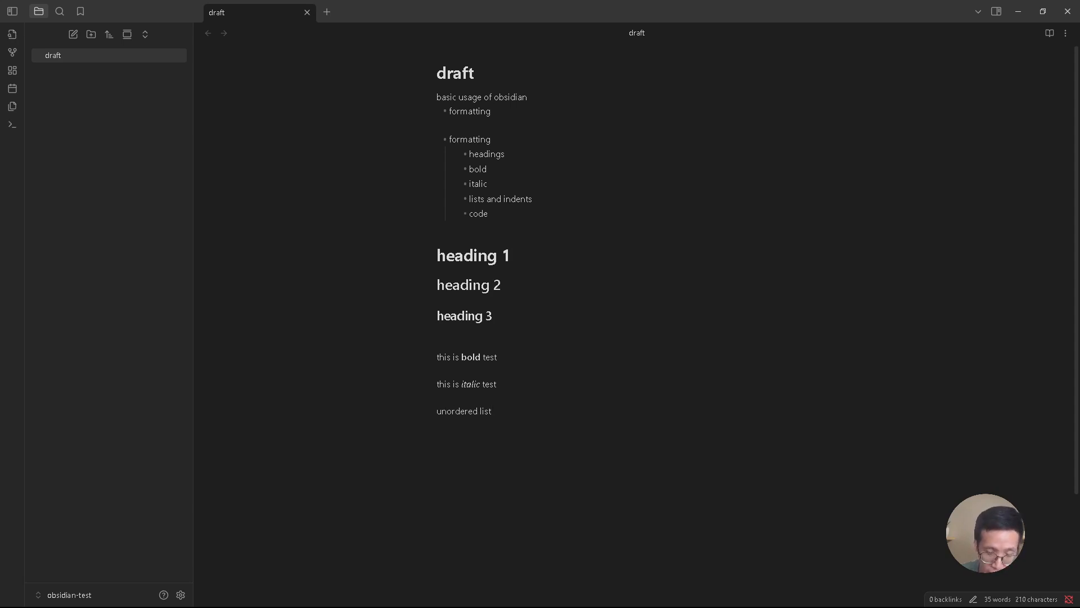
text(-)
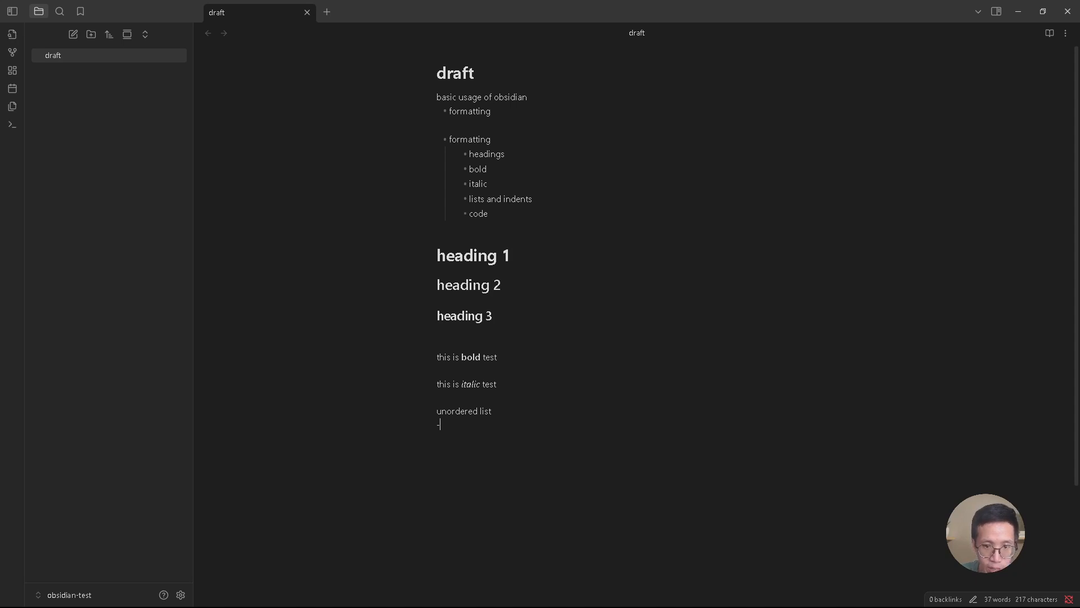
text(item 1 of unoirder)
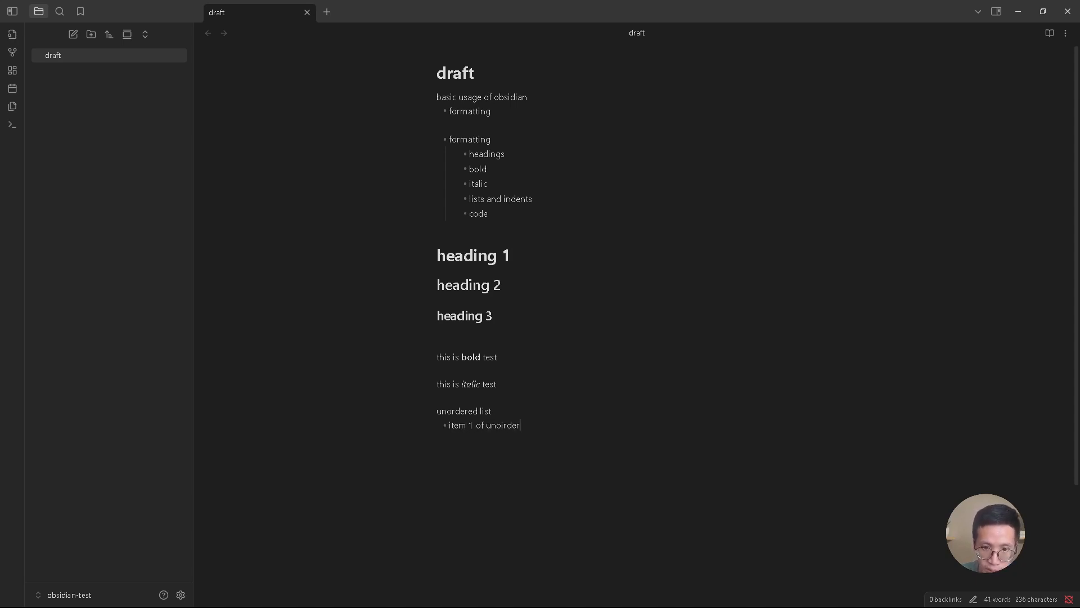
key(End)
text(ed list)
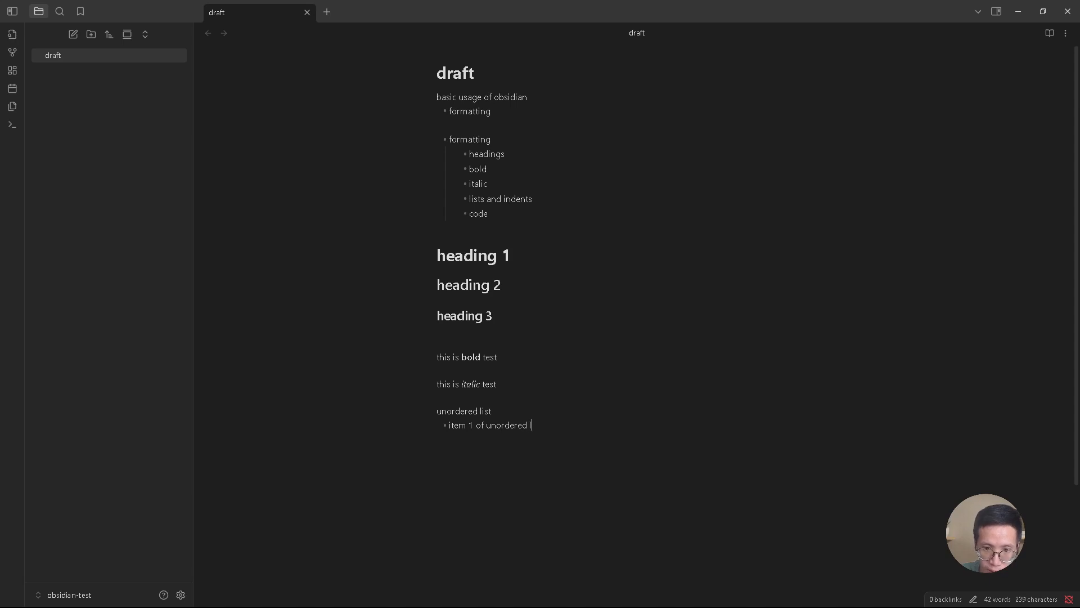
Add a second bullet from a copy of the first one, reading "item 2 of unordered list"
key(Return)
key(shift+End)
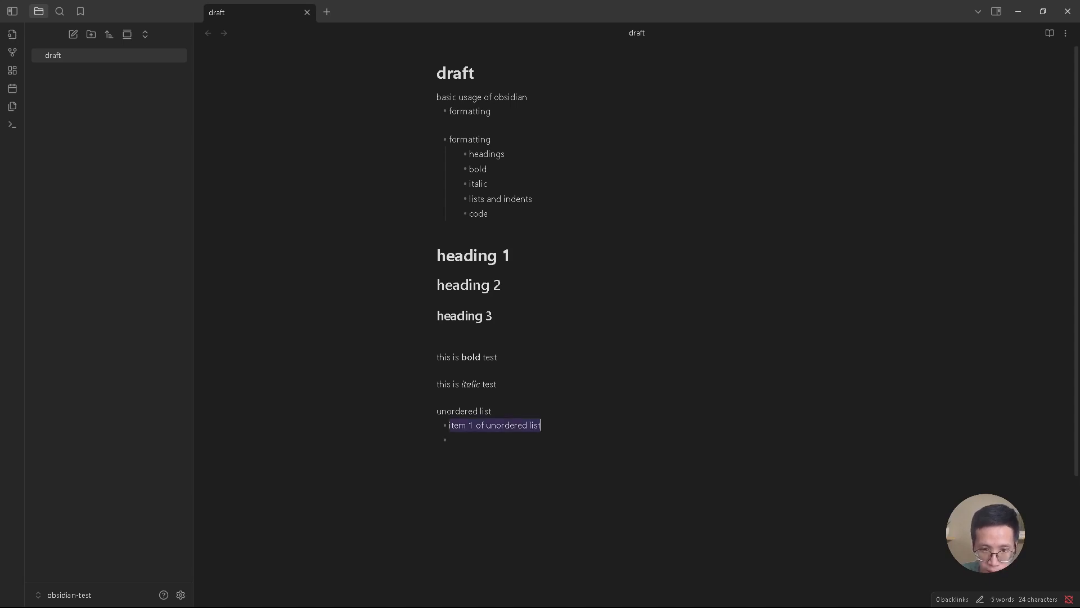
key(ctrl+c)
key(Down)
key(ctrl+v)
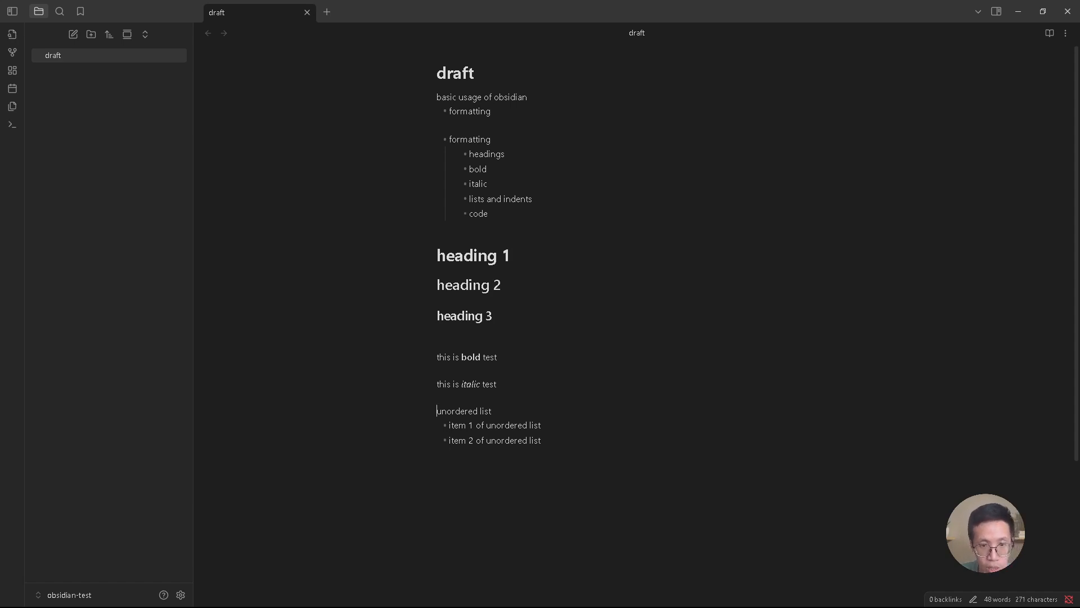
Duplicate the "unordered list" label and its two bullets below the original, separated by an empty line
key(shift+Down)
key(shift+Down)
key(shift+Down)
key(ctrl+c)
key(Right)
key(Return)
key(ctrl+v)
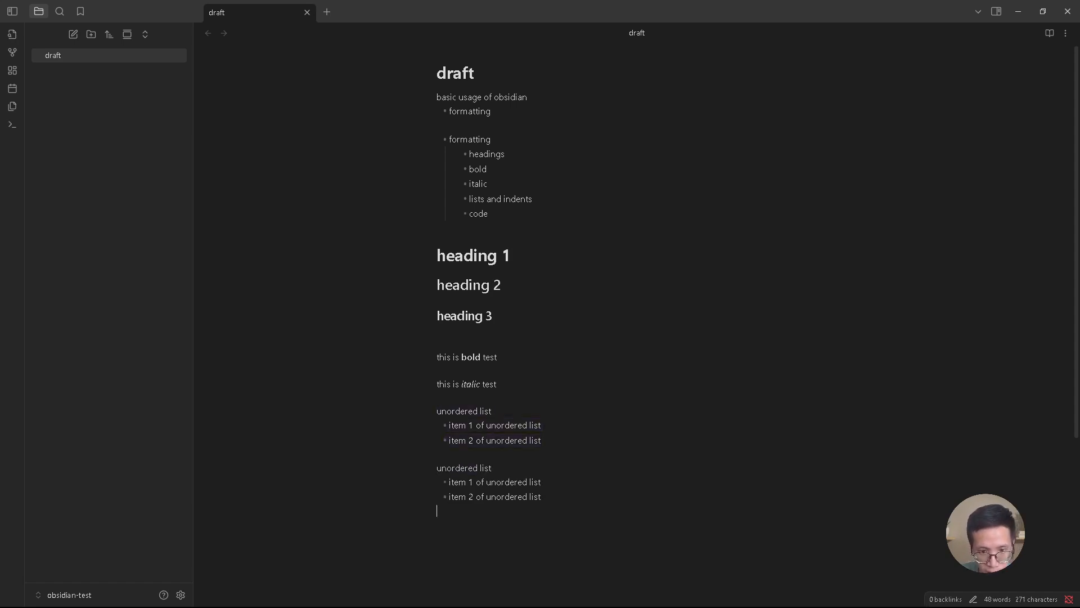
Relabel the copied list as "ordered list" and replace its two bullet markers with the numbers "1." and "2."
key(shift+Right)
key(shift+Right)
key(Delete)
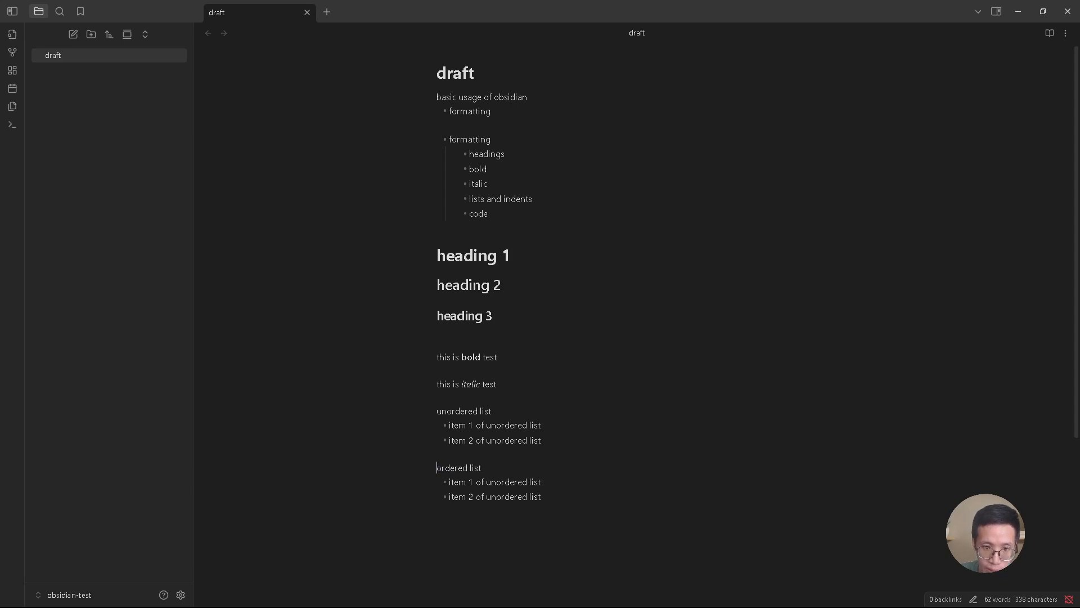
key(shift+Right)
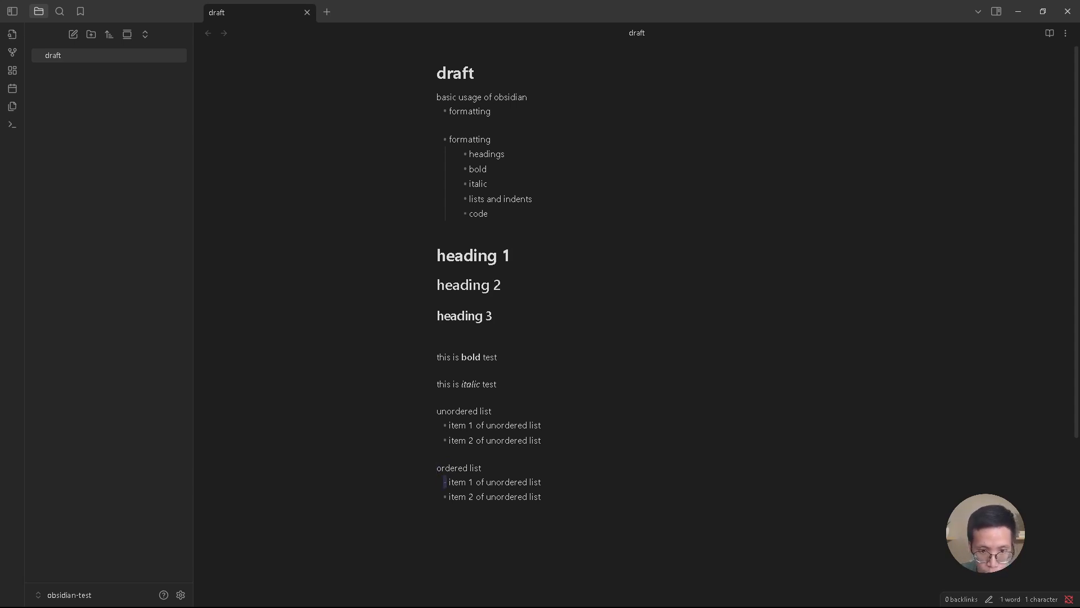
text(1)
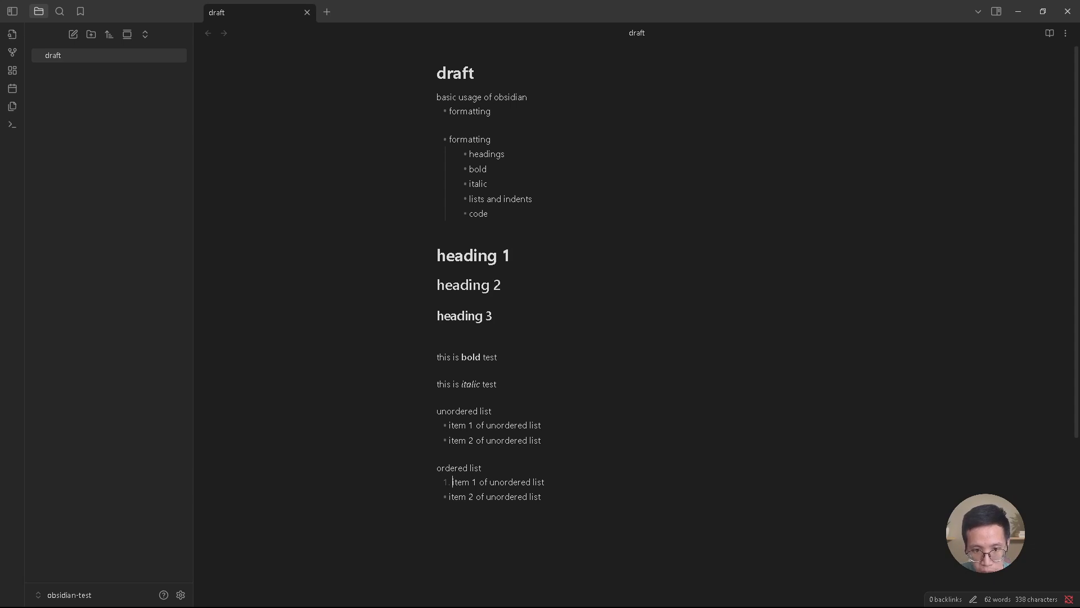
text(.)
key(Down)
text(2)
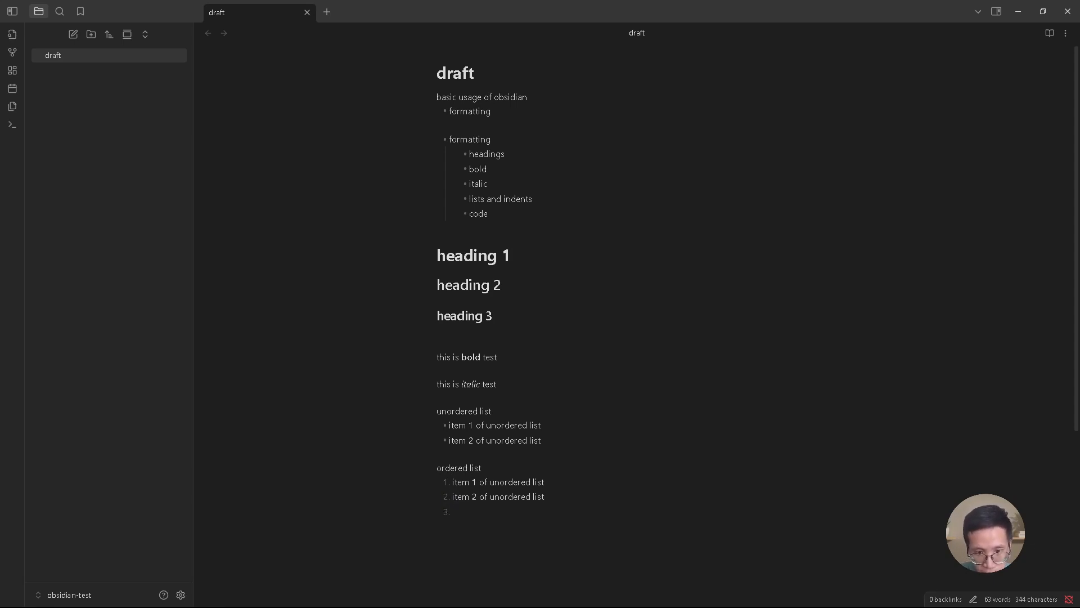
Add a third numbered item from a copy of the second, reading "item 3 of unordered list"
key(shift+End)
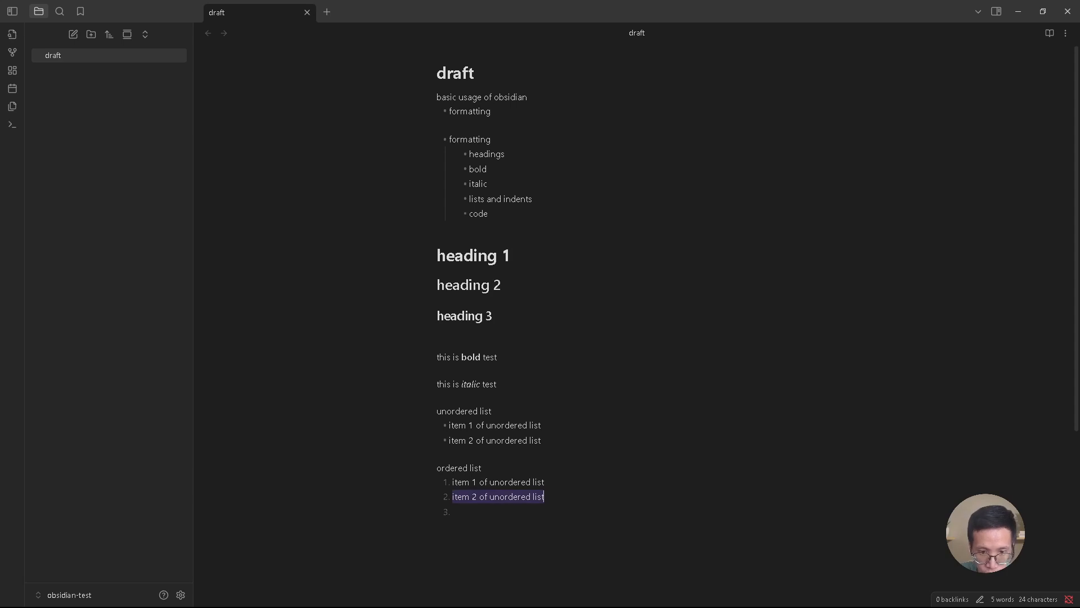
key(ctrl+c)
key(Down)
key(ctrl+v)
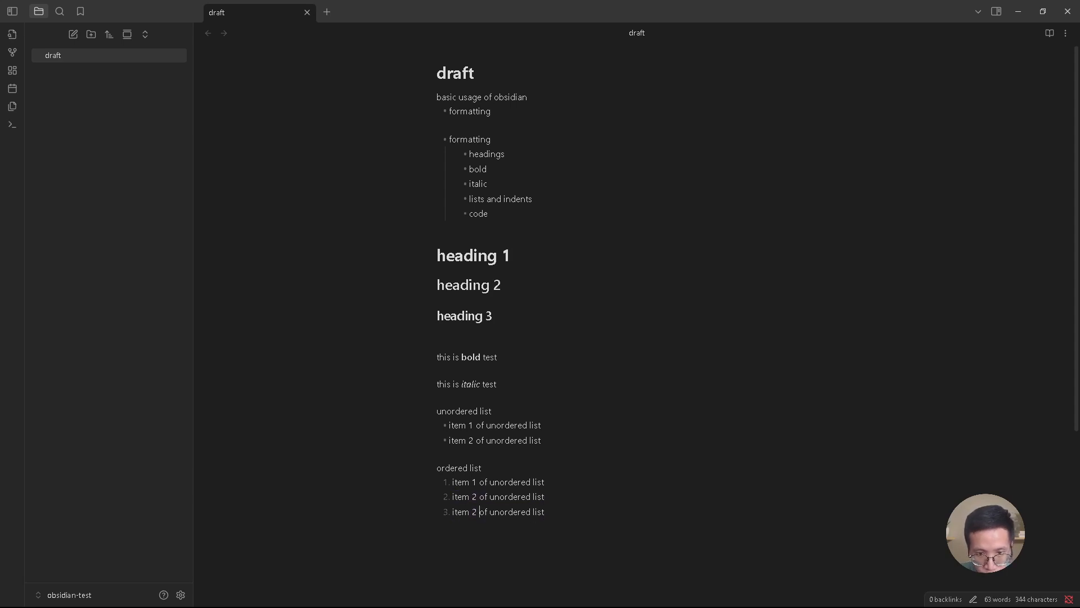
key(BackSpace)
key(BackSpace)
text(3)
Add a fourth numbered item from a copy of the third, reading "item 4 of unordered list"
key(End)
key(Return)
key(Up)
key(shift+End)
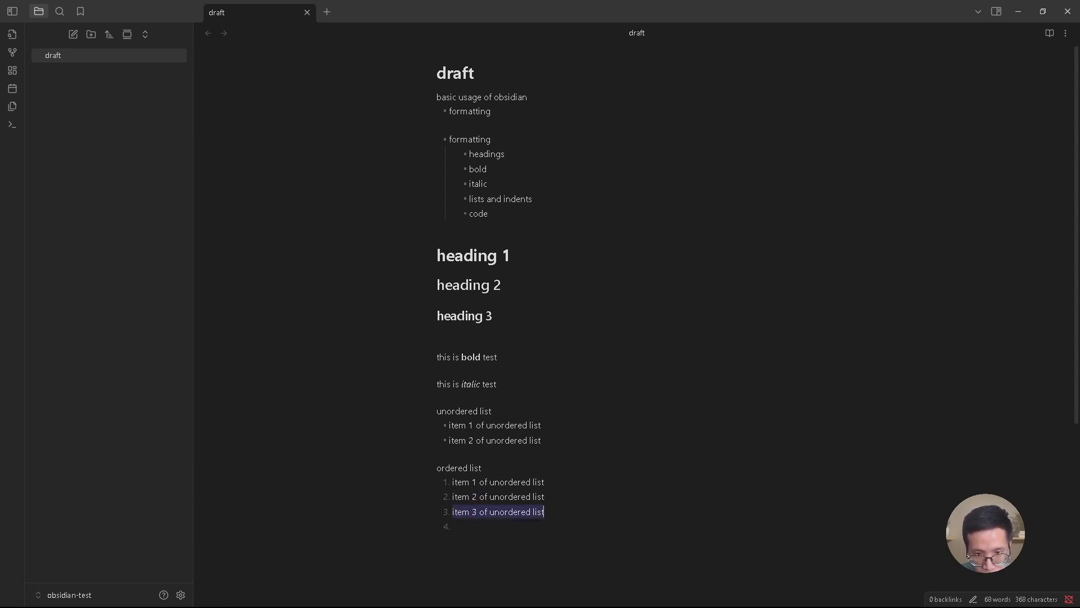
key(ctrl+c)
key(Down)
key(ctrl+v)
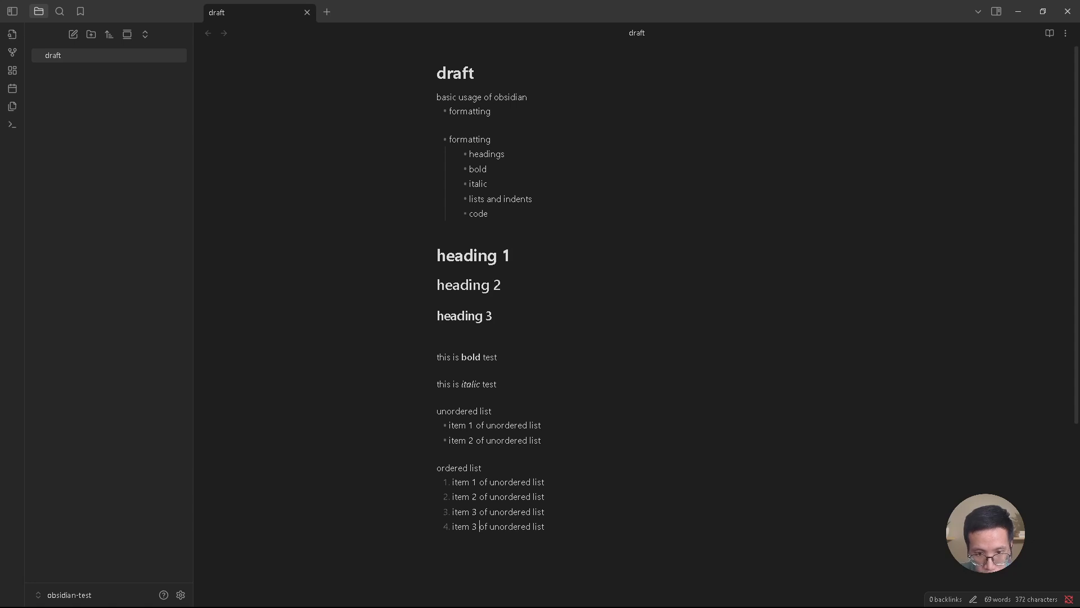
key(Left)
key(BackSpace)
text(4)
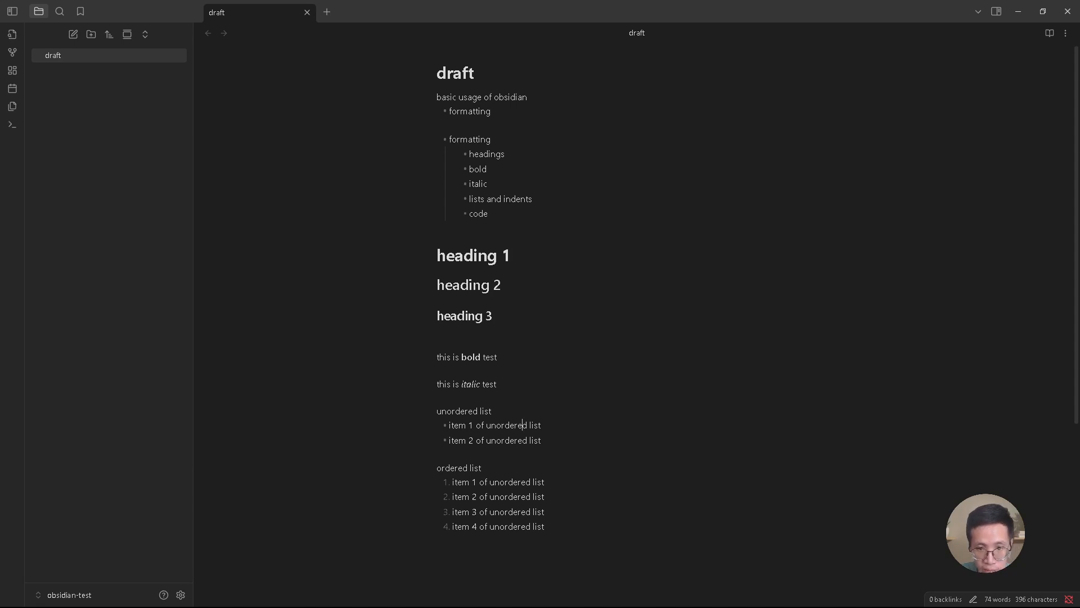
Add a third bullet to the unordered list from a copy of the second, reading "item 3 of unordered list"
key(shift+End)
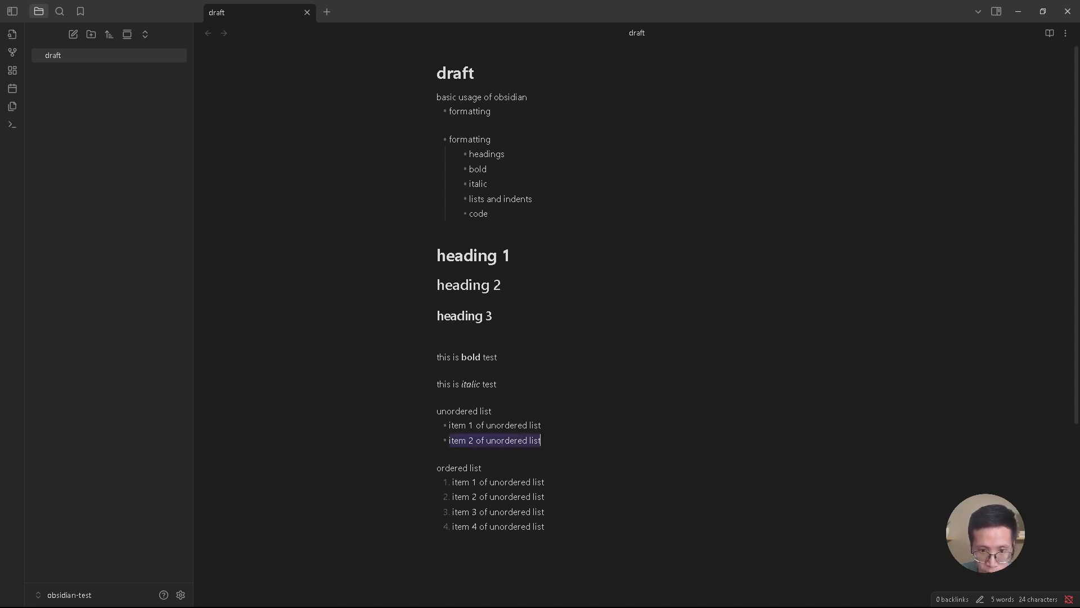
key(ctrl+c)
key(End)
key(Return)
key(ctrl+v)
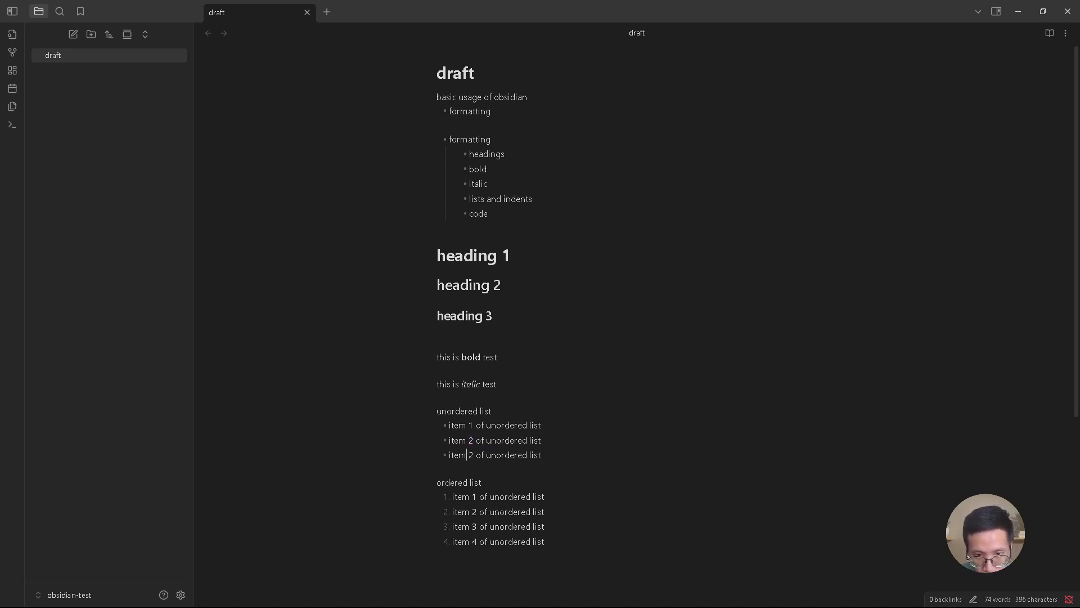
double_click(471, 455)
text(3)
Indent the second bullet of the unordered list by two levels, and outdent it back to its original level
key(shift+End)
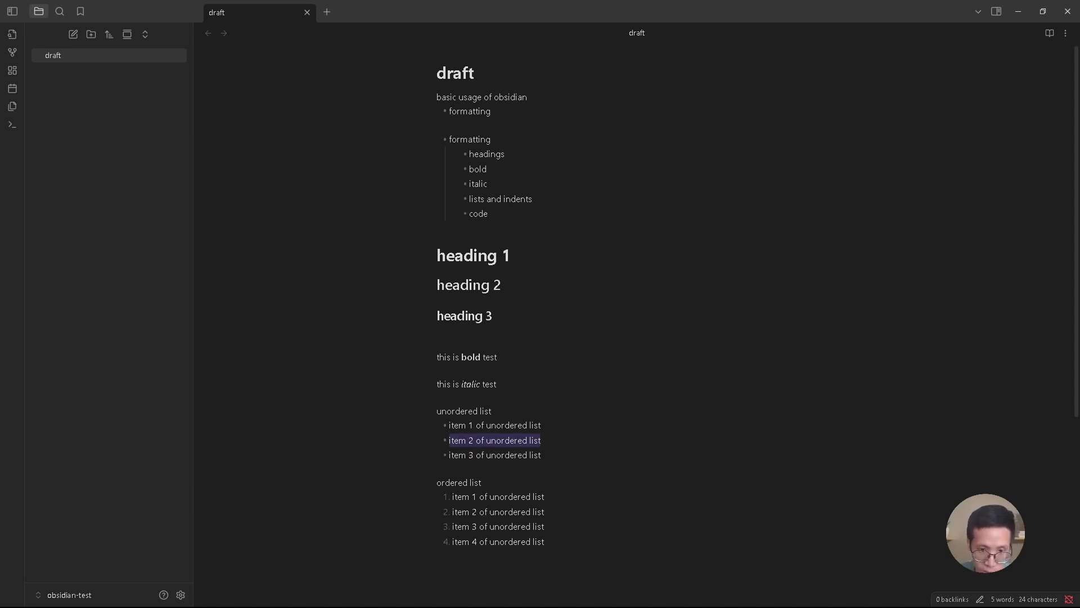
key(Tab)
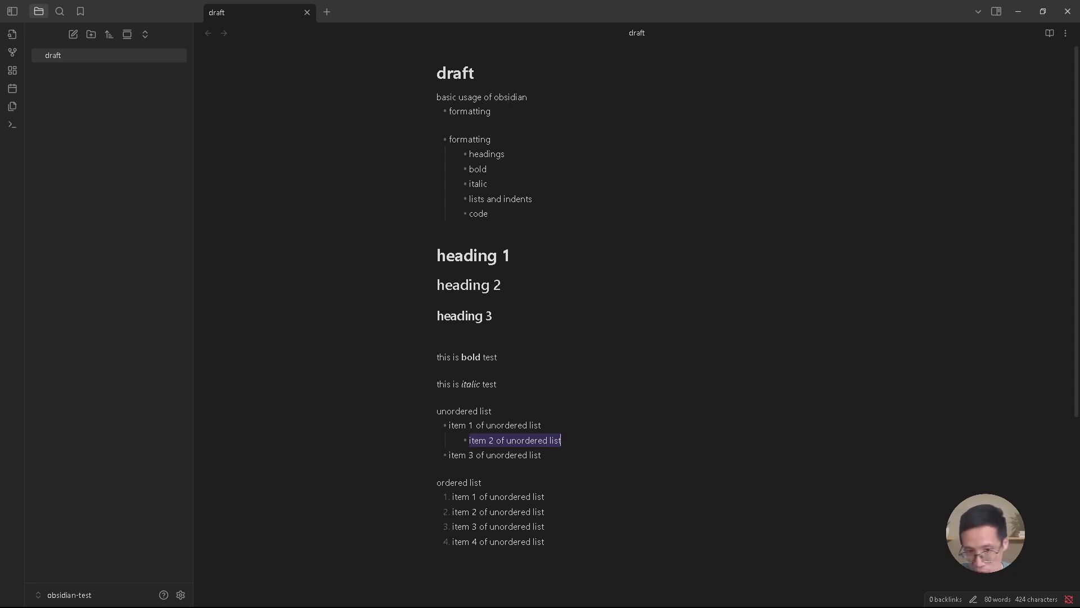
key(Tab)
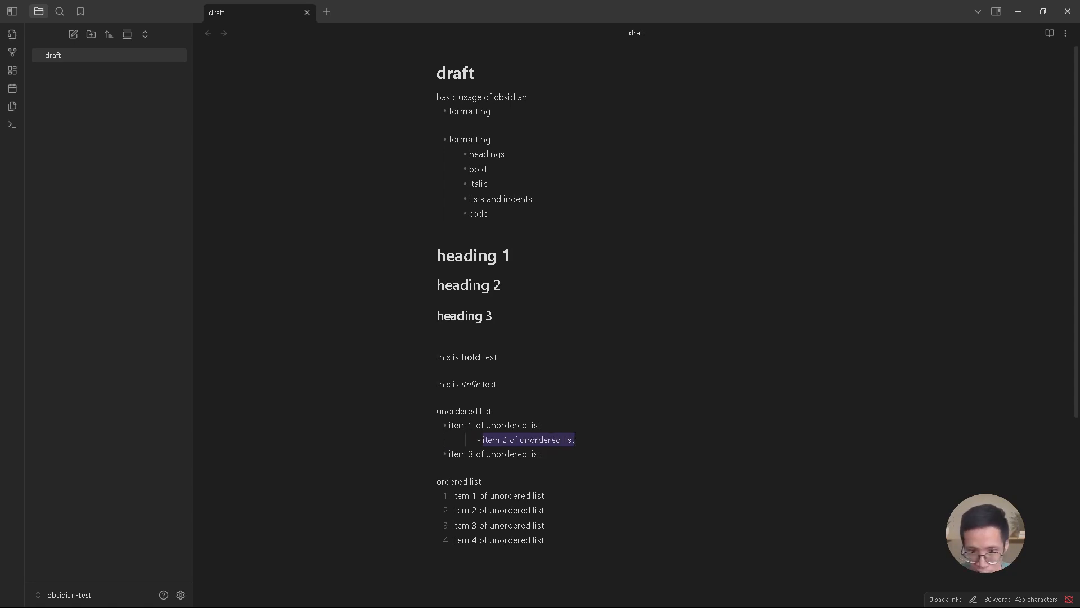
key(shift+Tab)
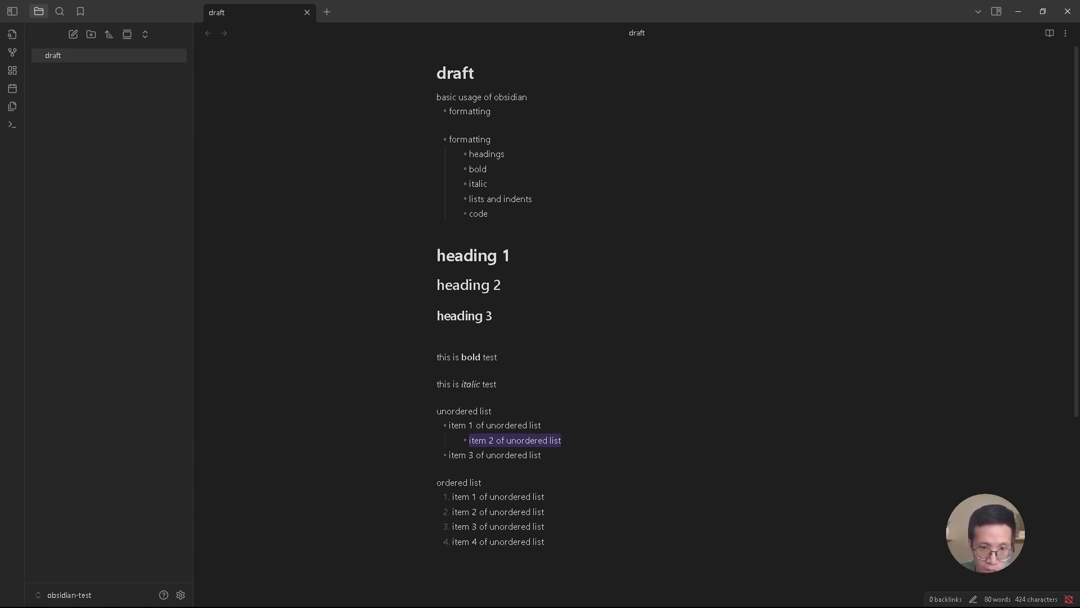
key(shift+Tab)
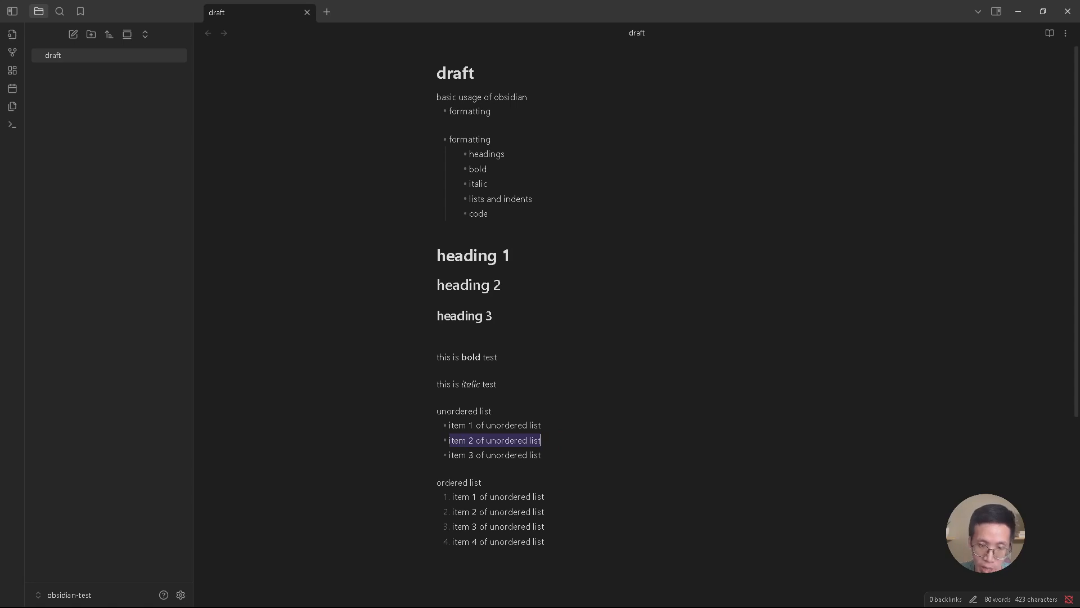
key(Right)
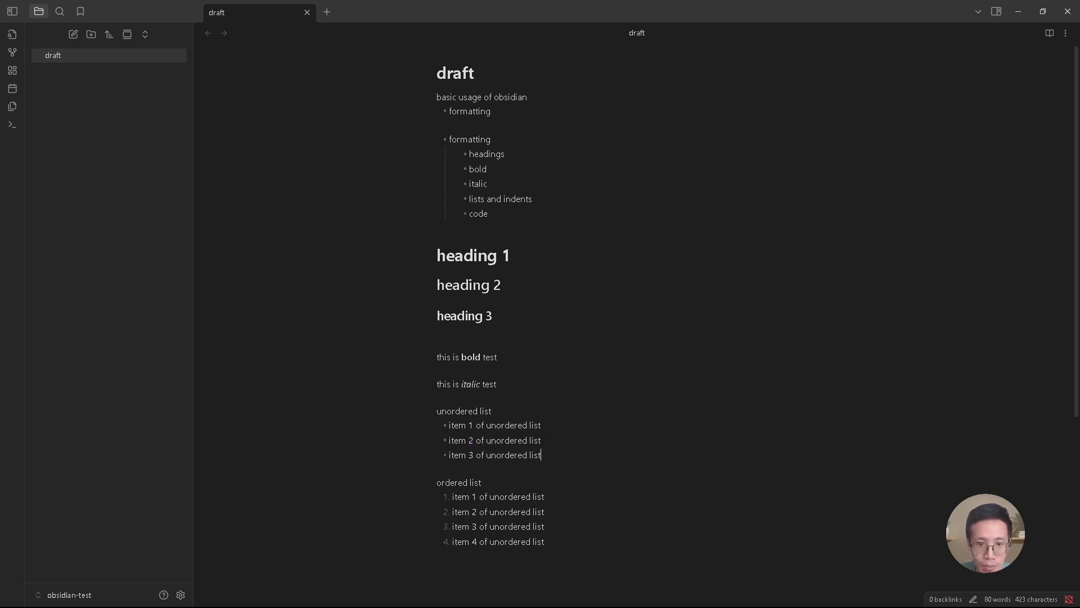
Below the ordered list, after an empty line, write the code line print("hello world")
key(Return)
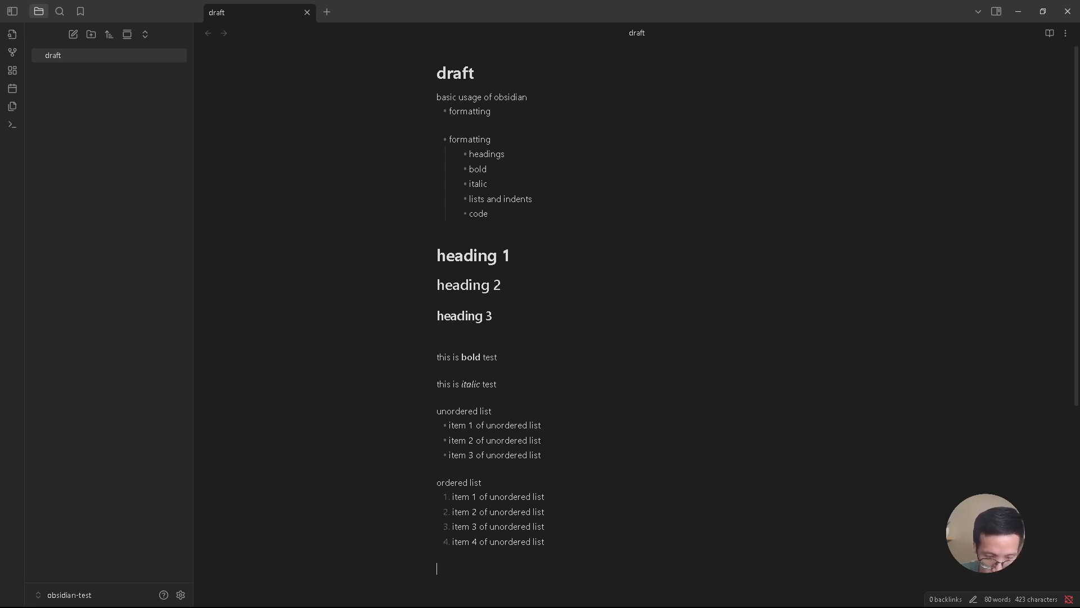
text(print()
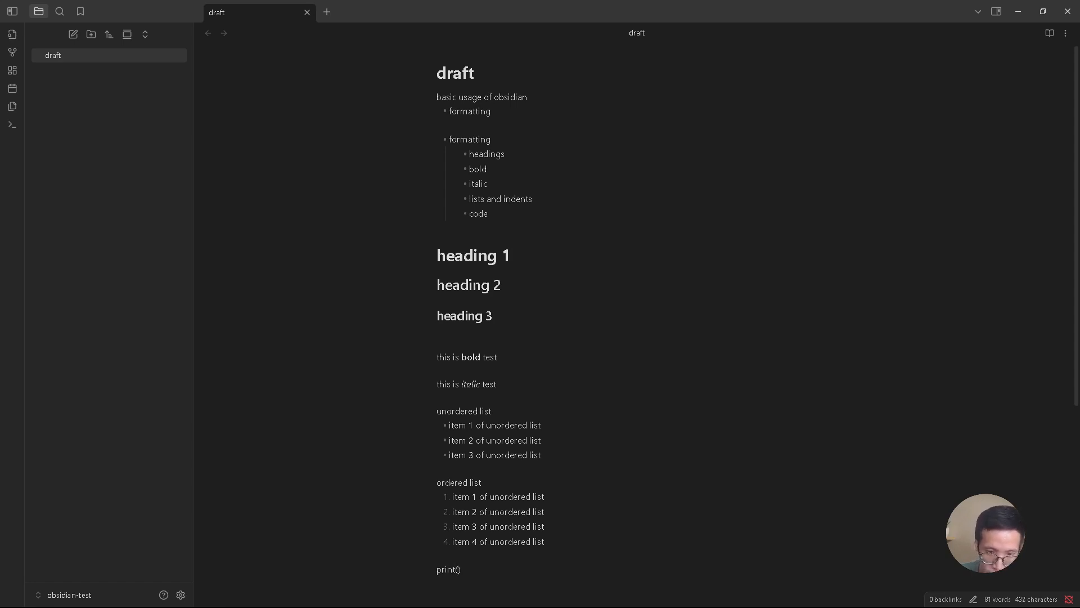
text(")
text(hello orld)
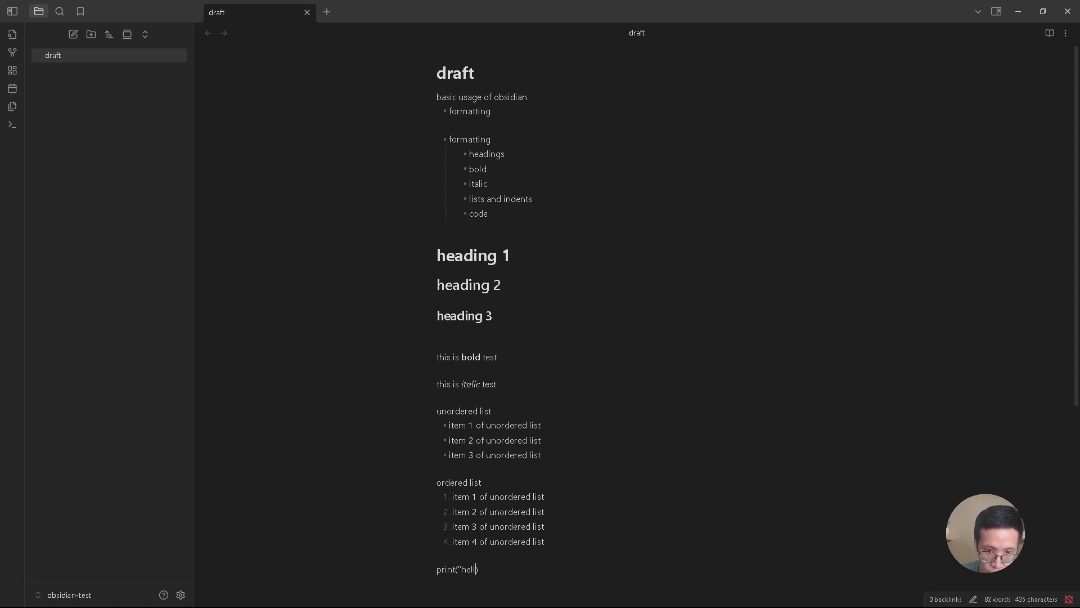
key(ctrl+Left)
text(world)
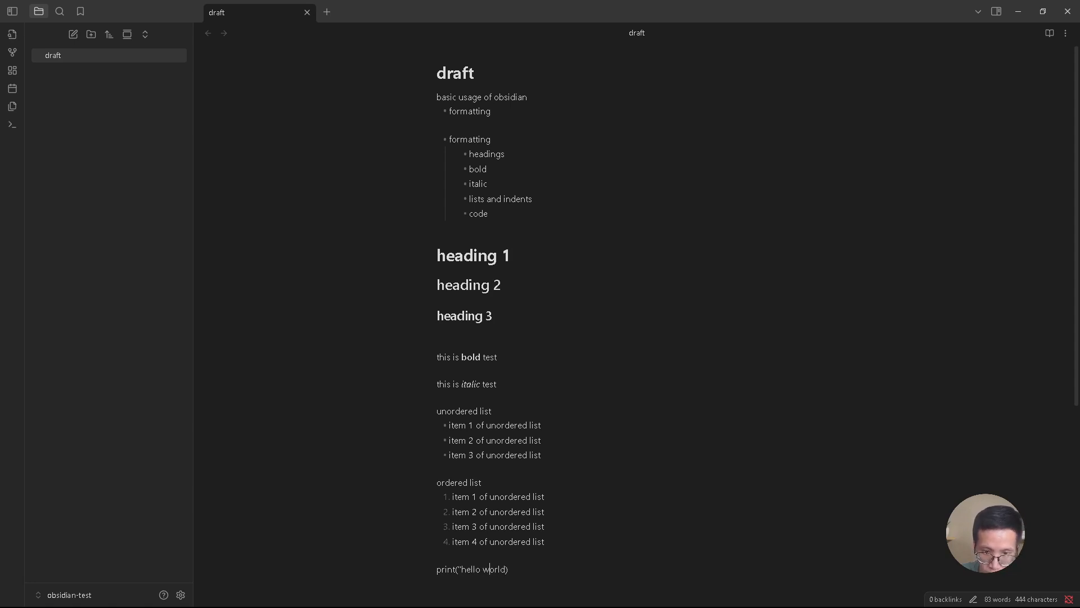
text(")
key(End)
Turn the print("hello world") line into a code block by wrapping it in triple backticks
key(shift+Home)
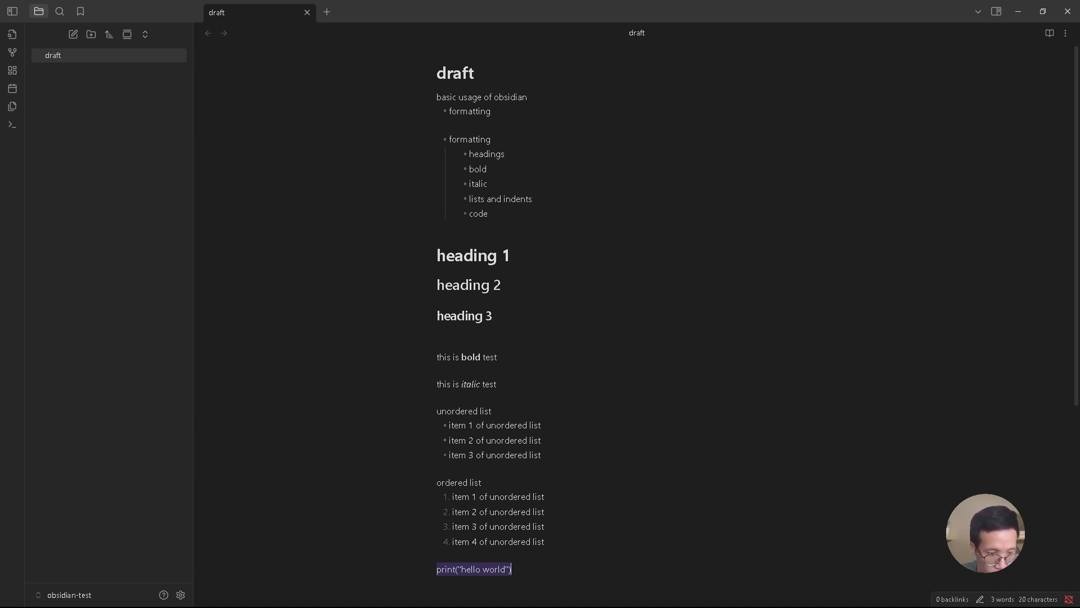
text(```)
key(ctrl+End)
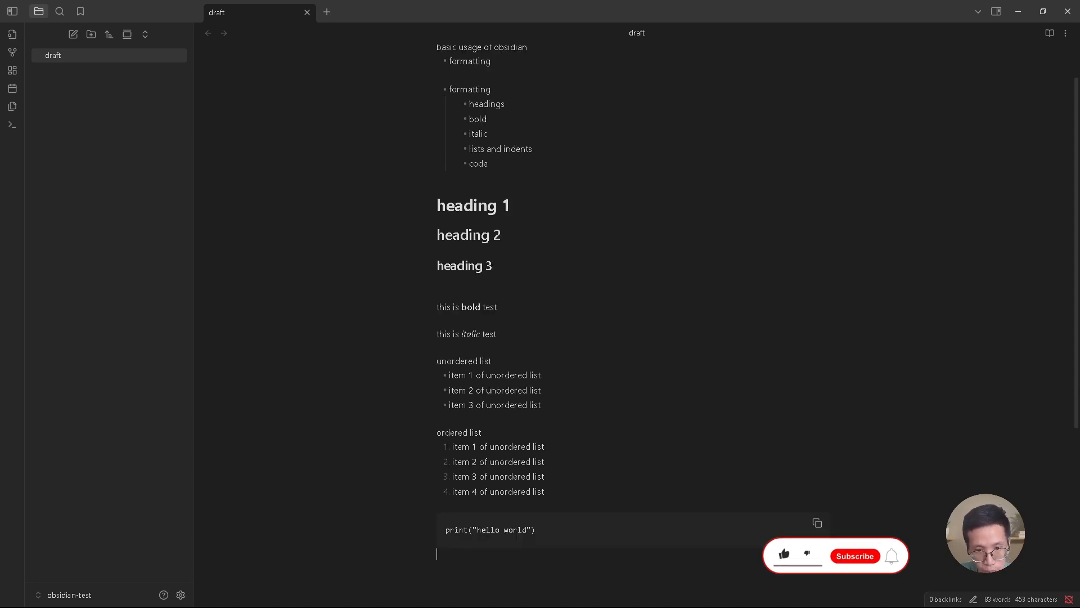
scroll(635, 315, up, 1)
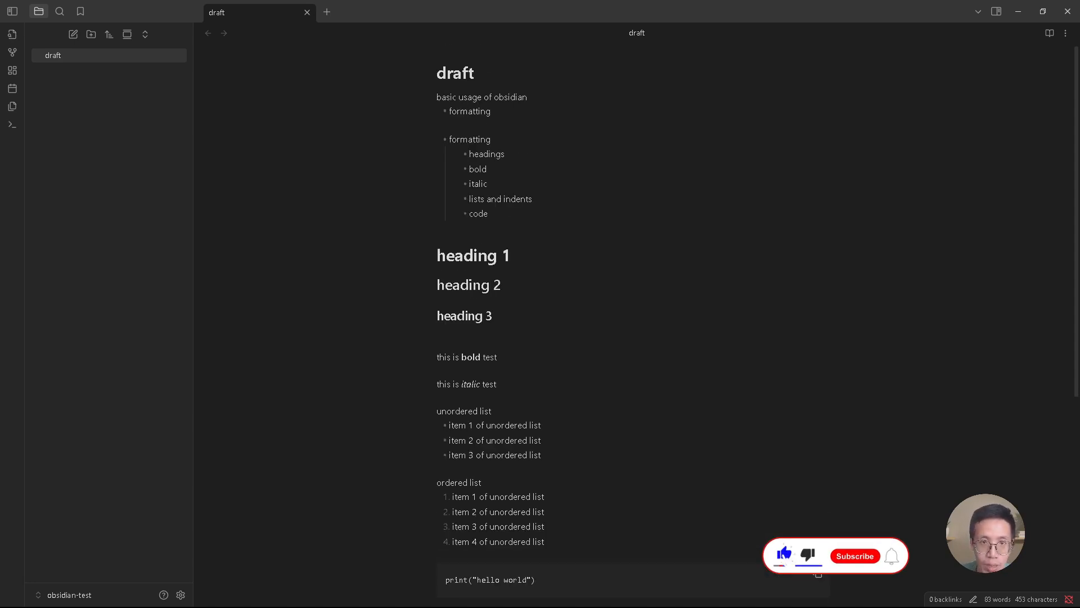
scroll(636, 315, down, 2)
scroll(636, 315, up, 2)
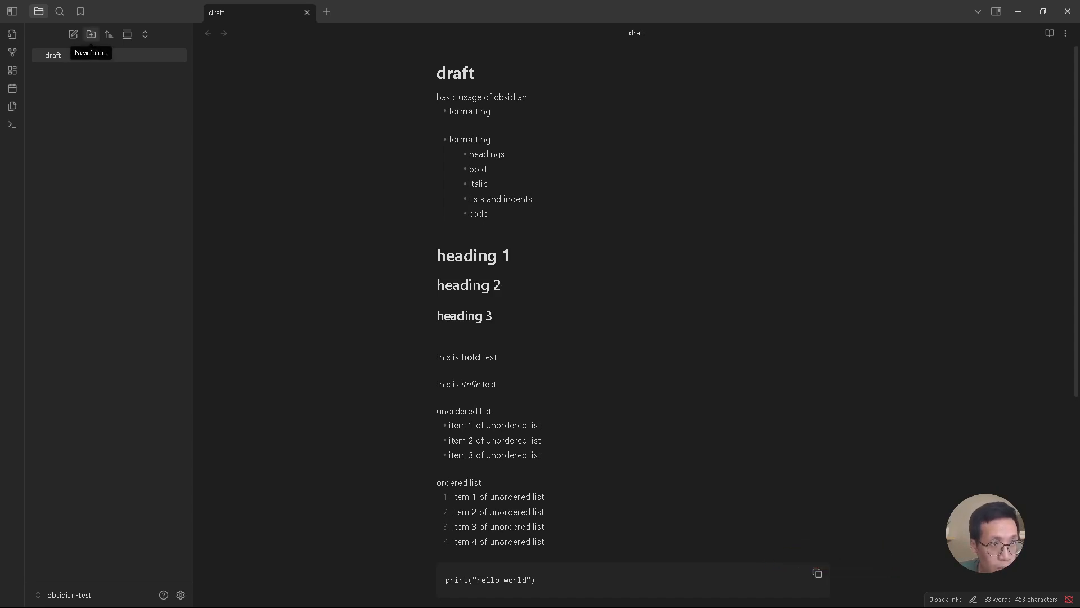
Create a folder named "main notes" in the vault and move the draft note into it
click(92, 34)
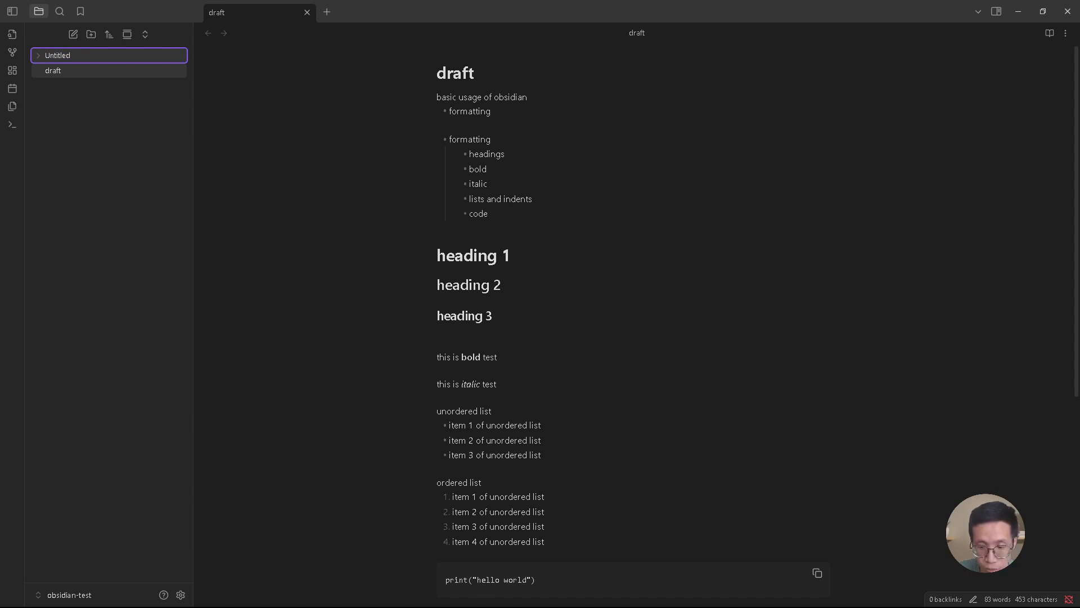
text(main notes)
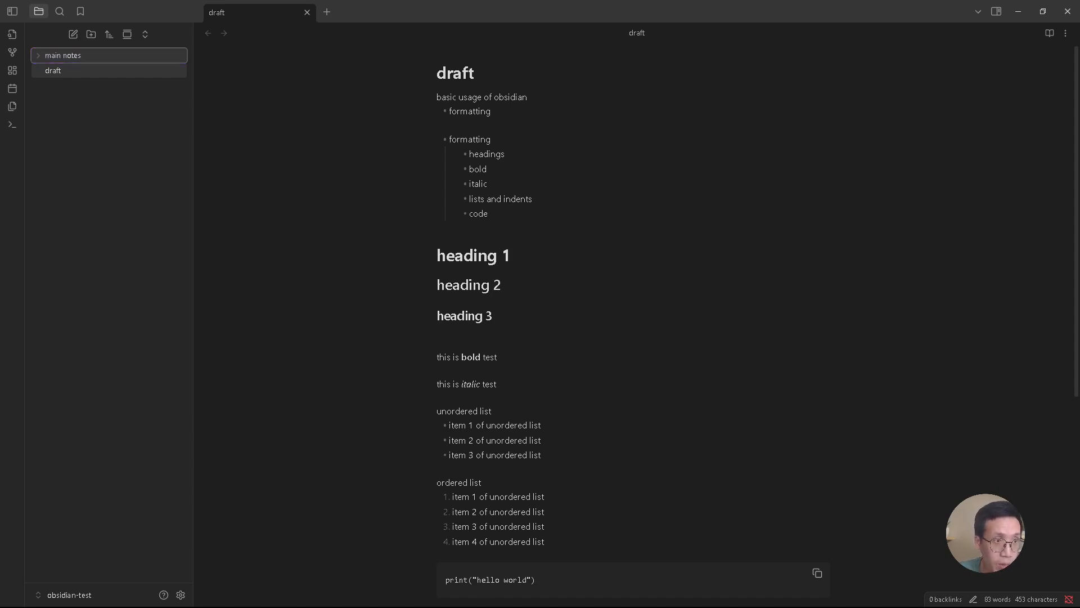
key(Return)
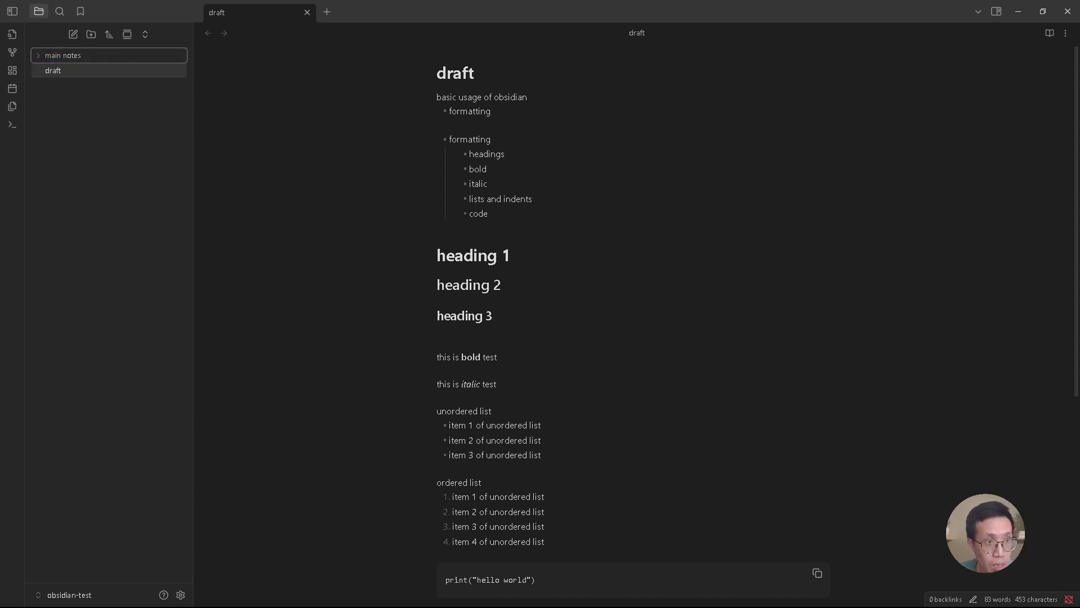
drag(85, 70, 83, 56)
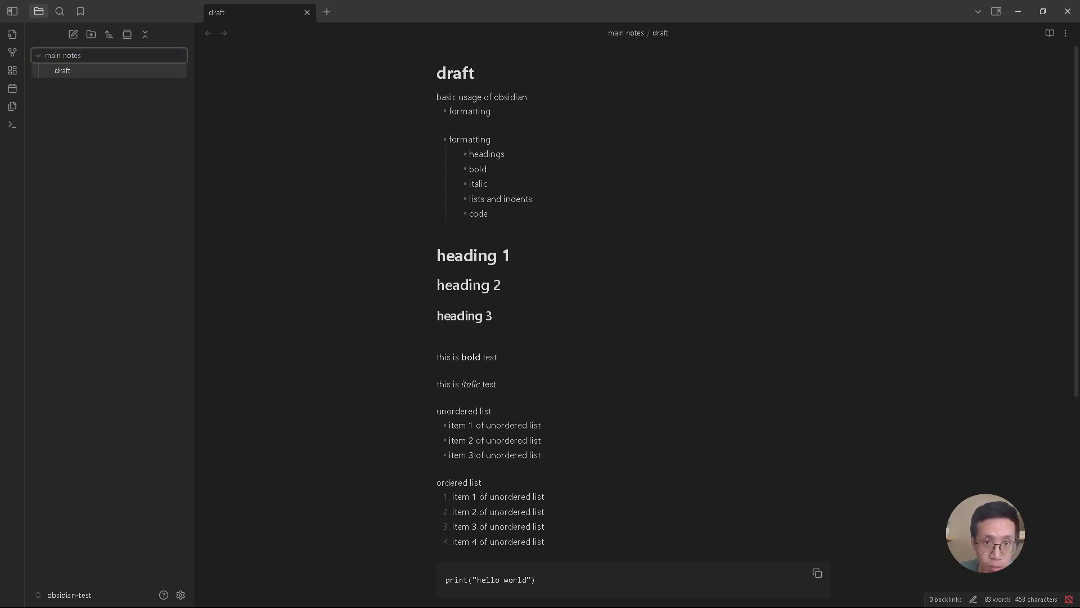
Insert two empty lines between the note's title and the "basic usage of obsidian" line
click(505, 154)
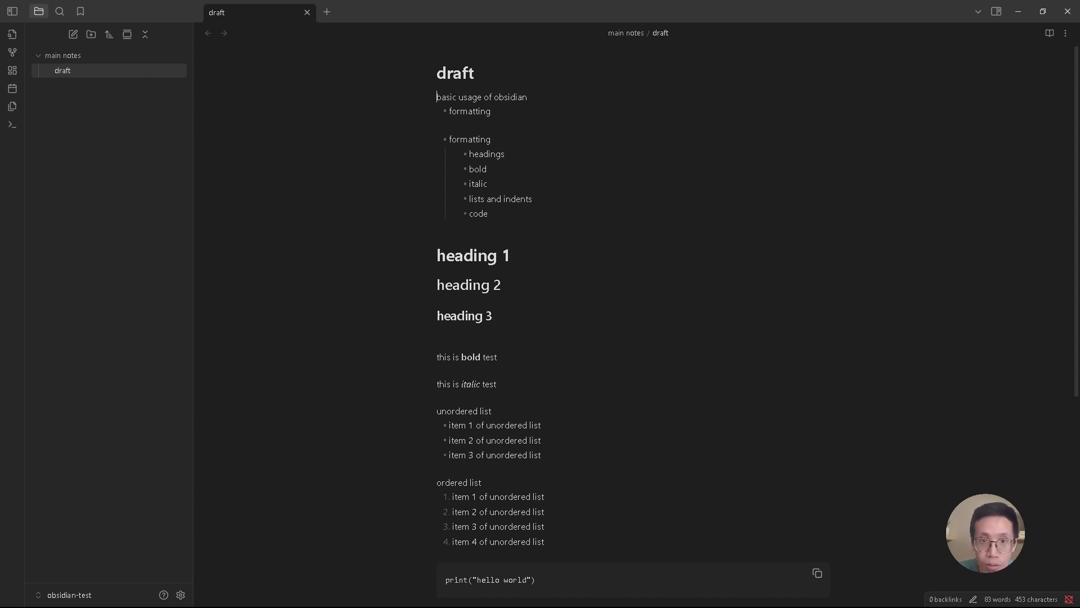
key(Return)
key(Return)
key(Return)
key(Up)
key(Up)
key(Up)
key(Delete)
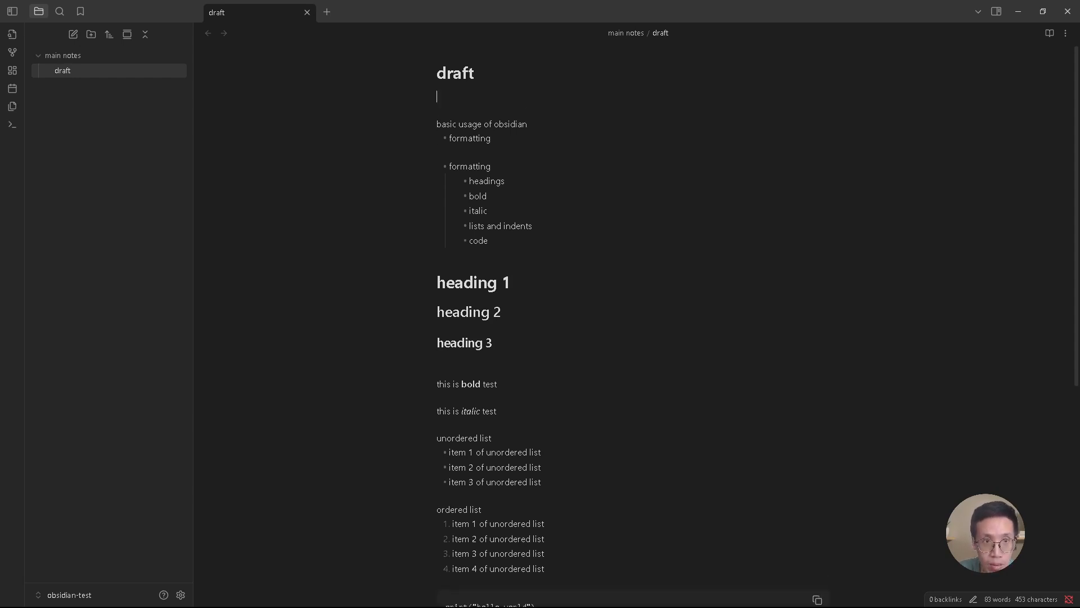
key(Up)
key(Up)
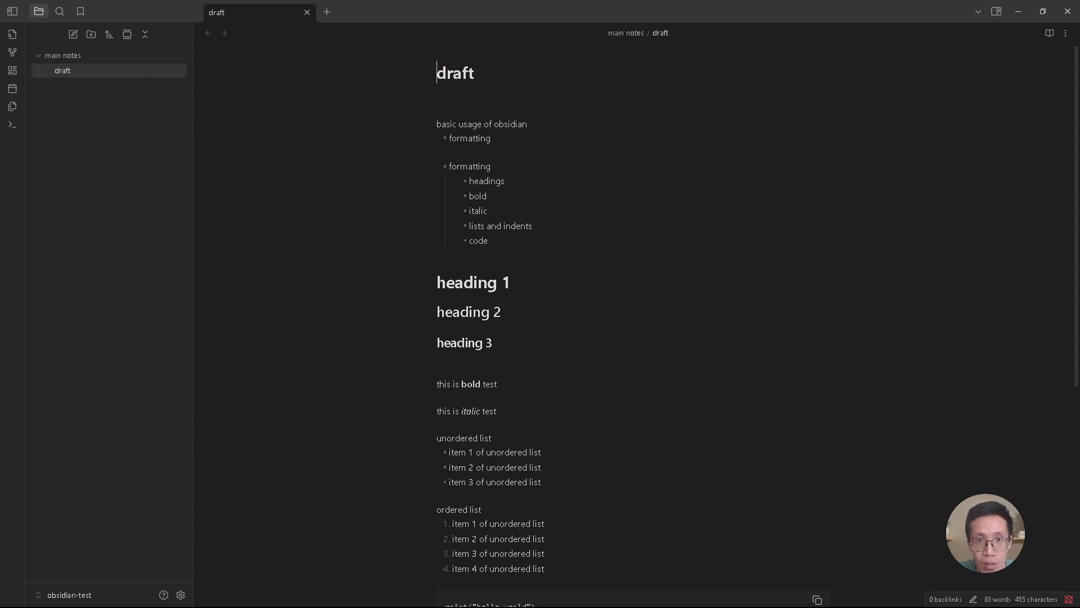
right_click(93, 74)
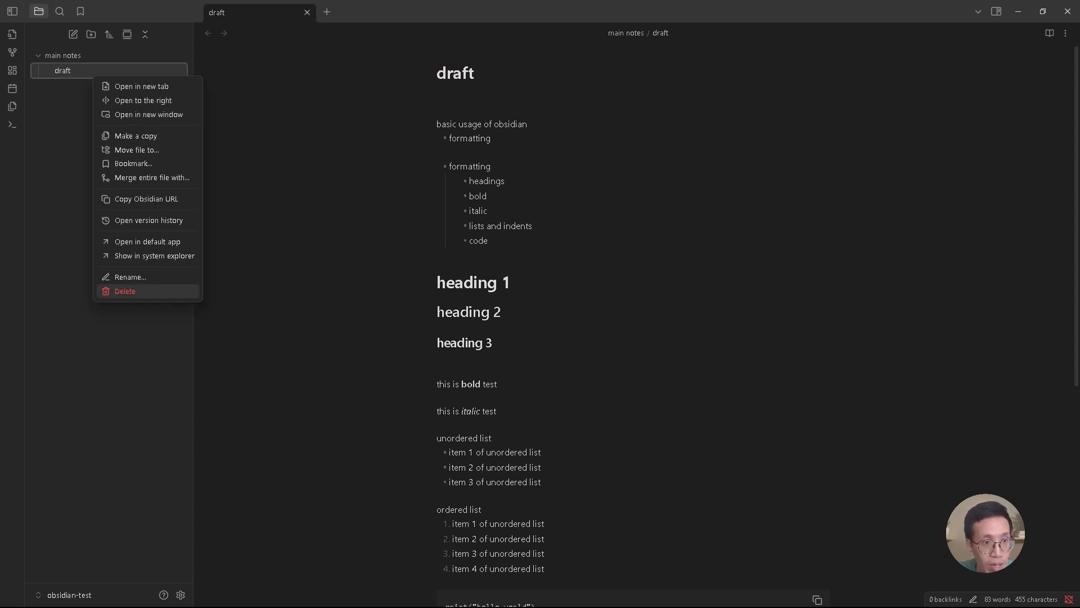
click(148, 256)
key(Up)
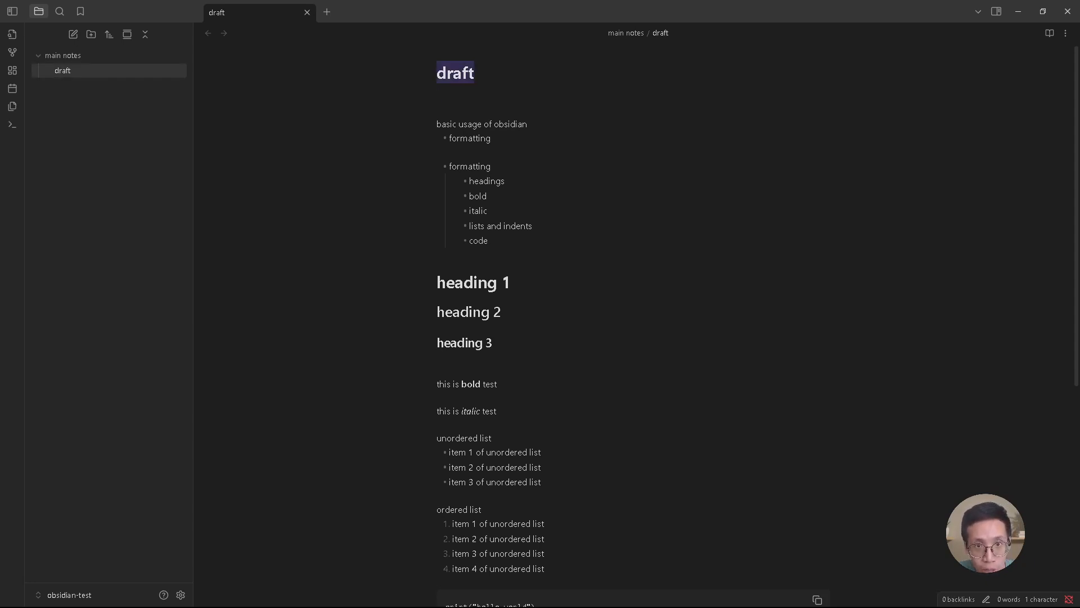
Replace the draft note's title with "how to use obisidan formatting"
click(453, 73)
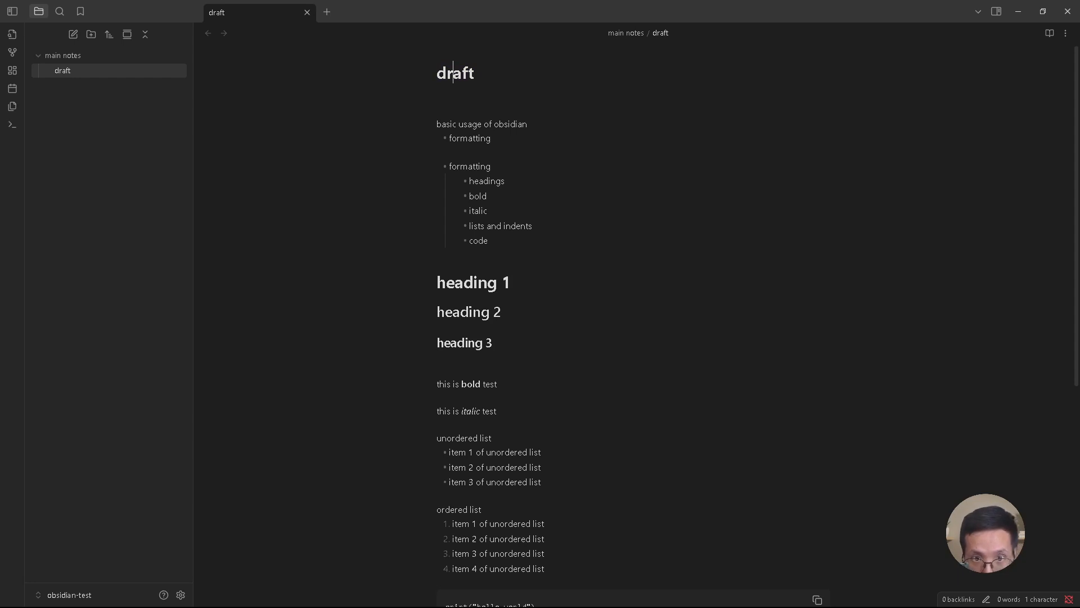
click(468, 73)
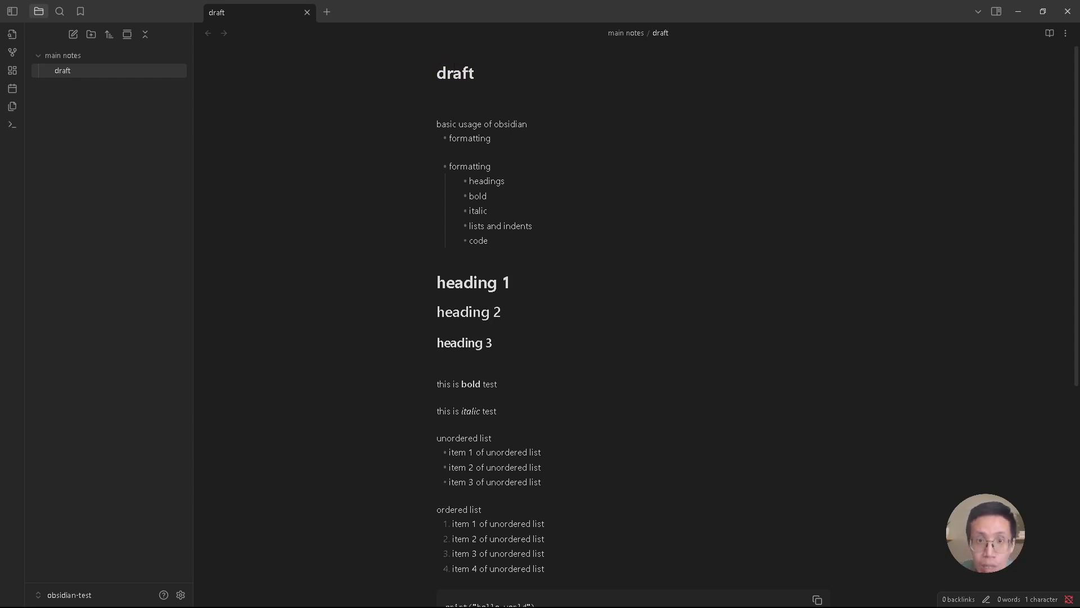
key(ctrl+a)
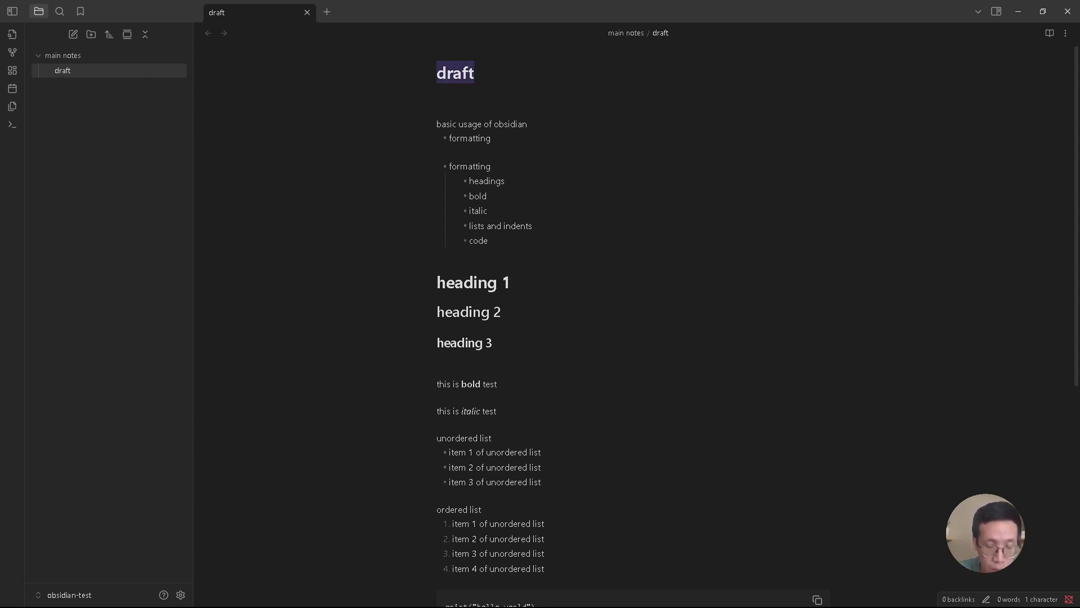
text(how to)
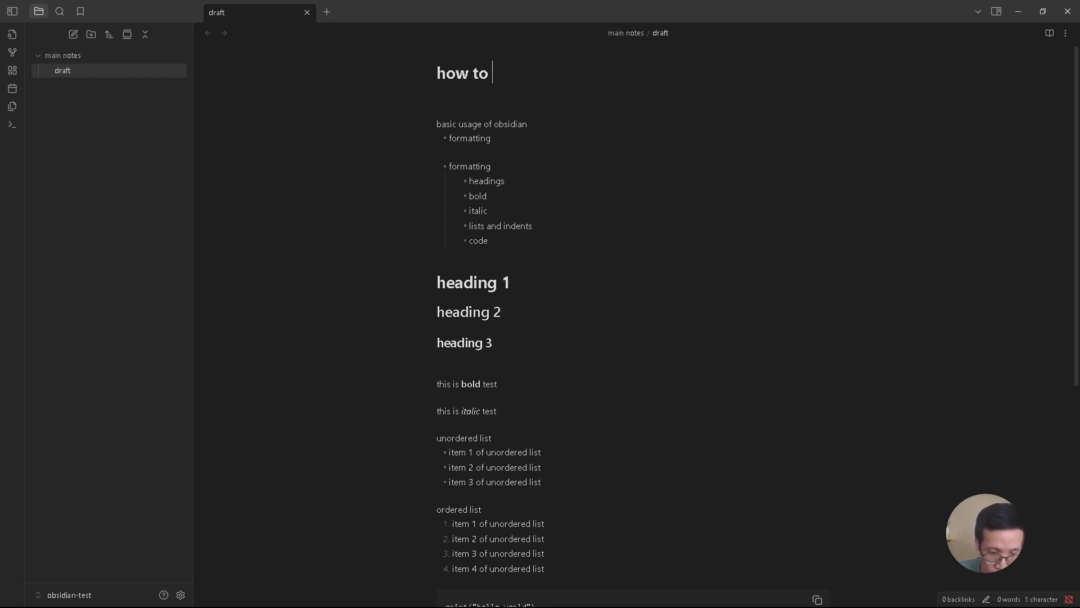
text( use obisid)
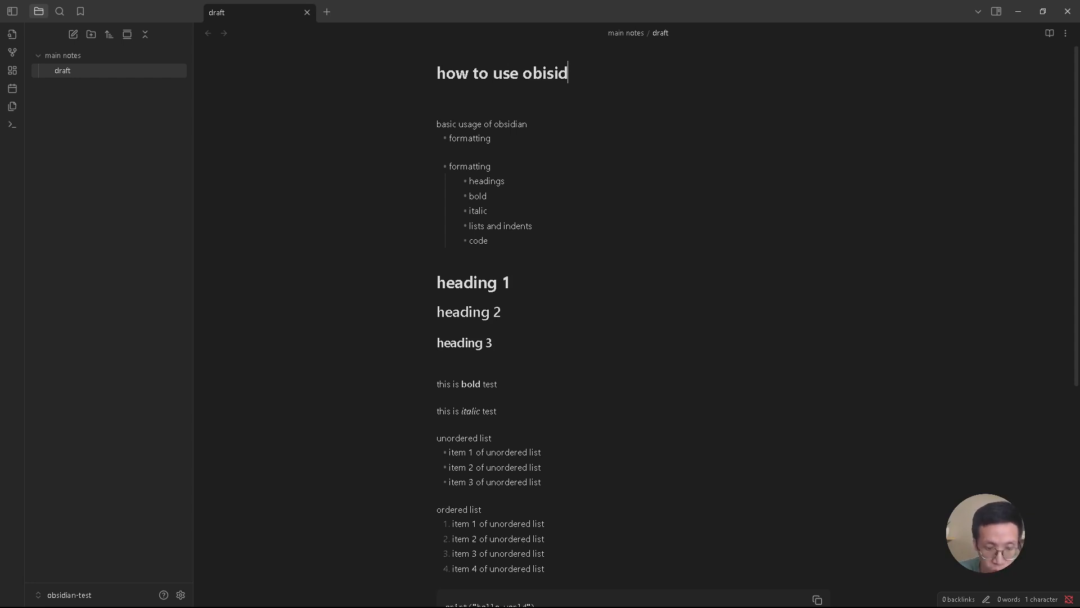
text(an formatting)
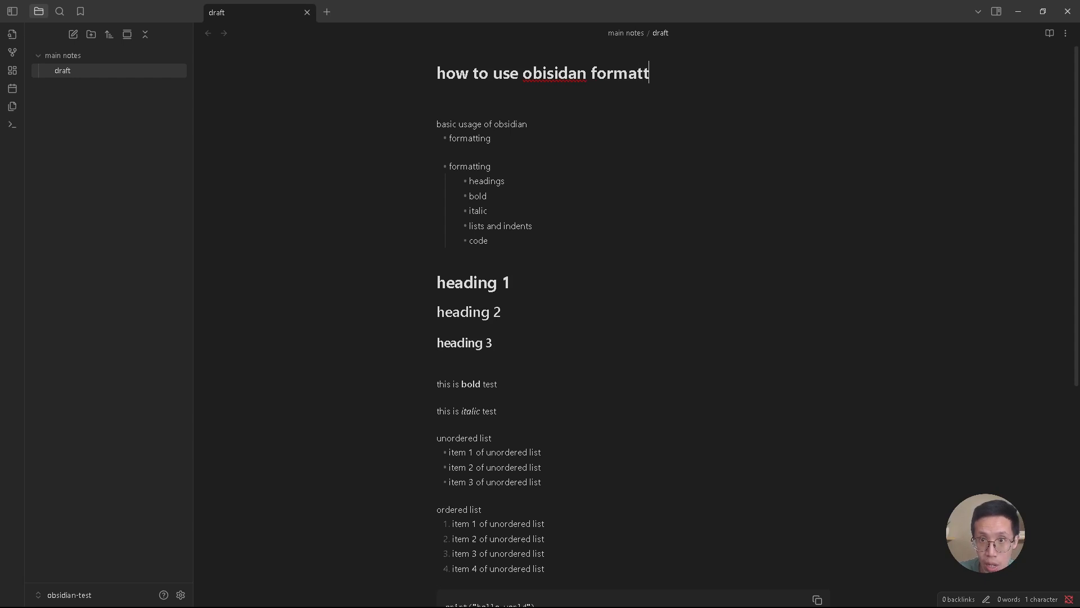
Insert the missing "i" so the note's title reads "how to use obisidian formatting" and apply the new name
key(ctrl+Left)
key(Left)
key(Left)
key(Left)
key(Left)
key(Right)
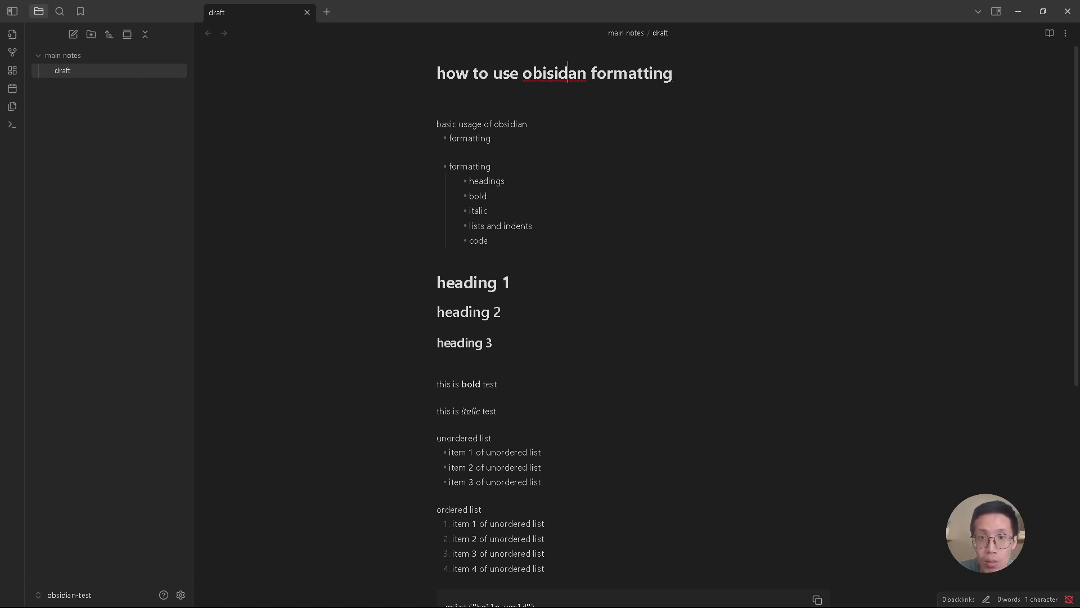
text(i)
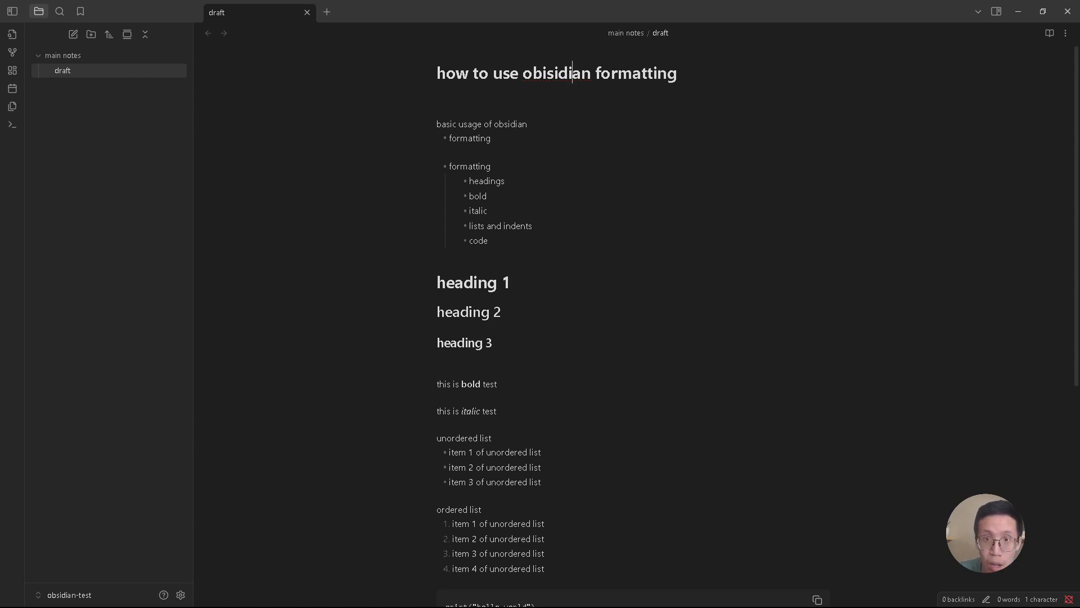
key(End)
key(Return)
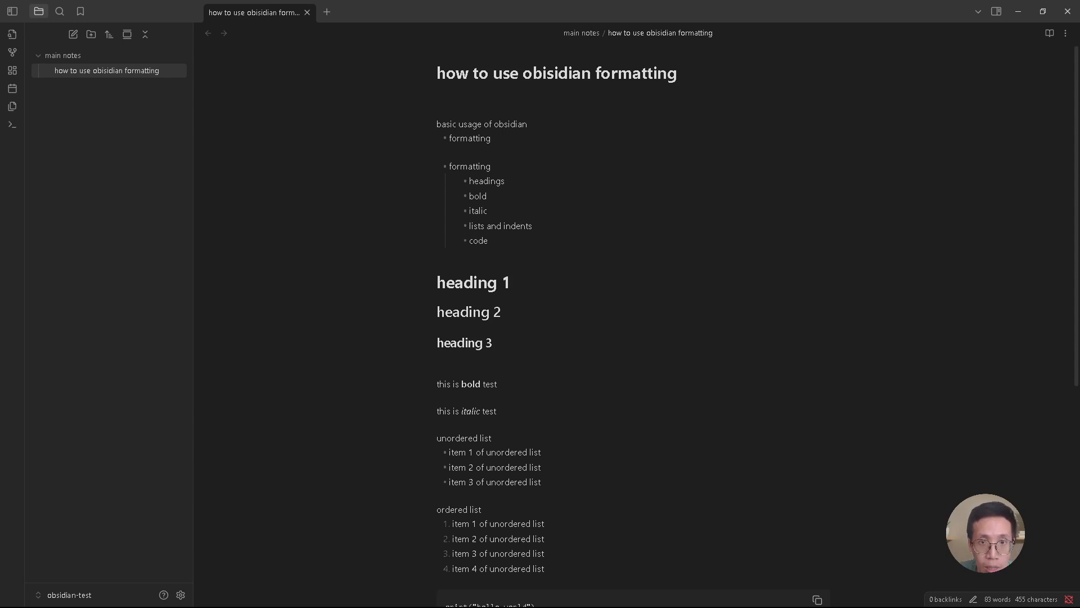
Below the note's title, add the line "how to use links" and turn it into an internal link with double square brackets
key(Return)
key(Up)
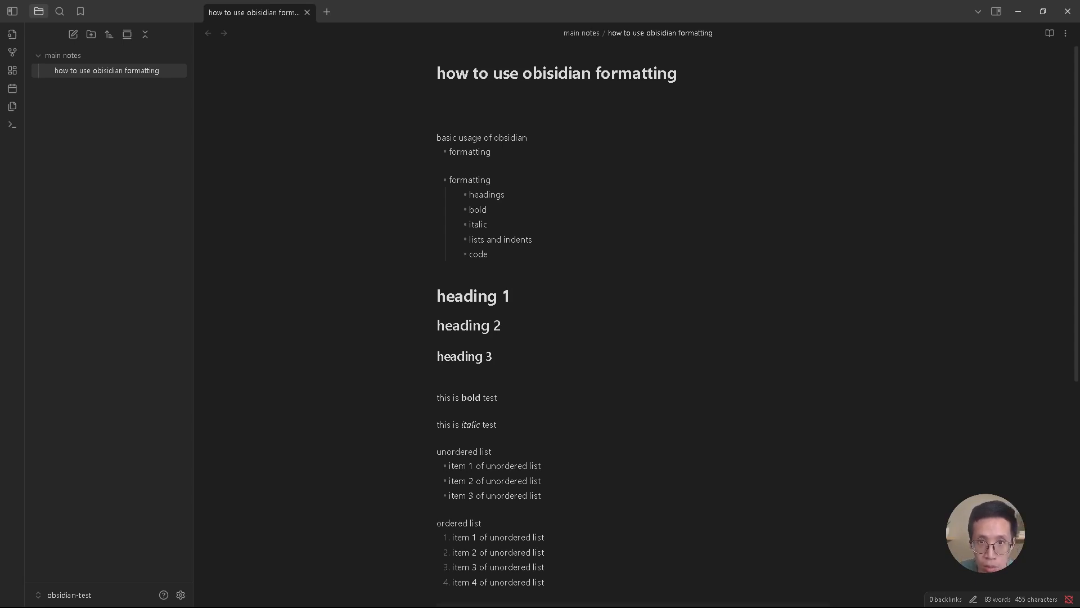
text(how to)
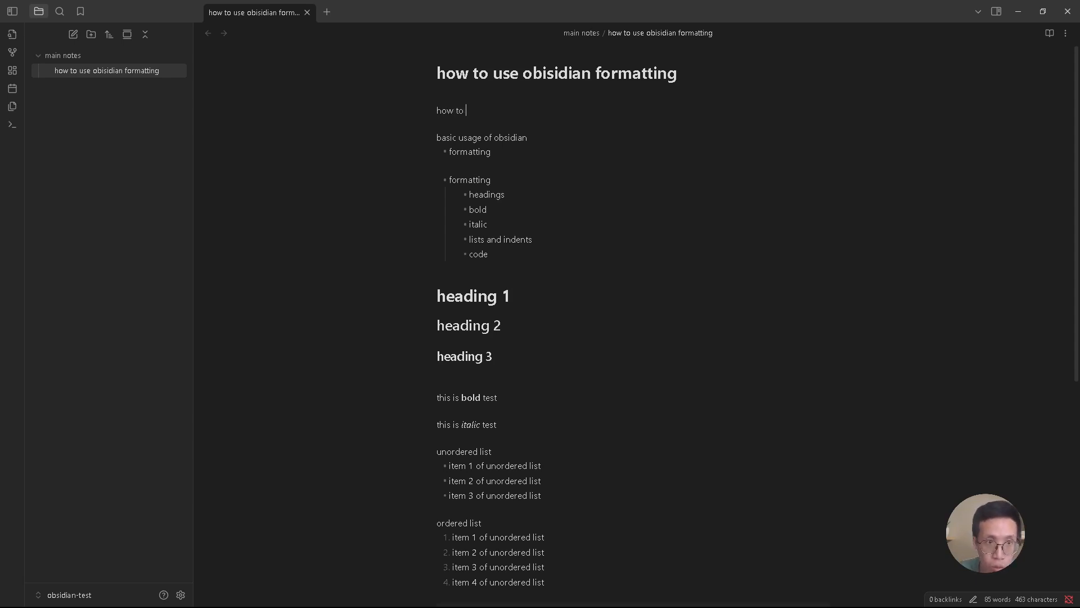
text( use links)
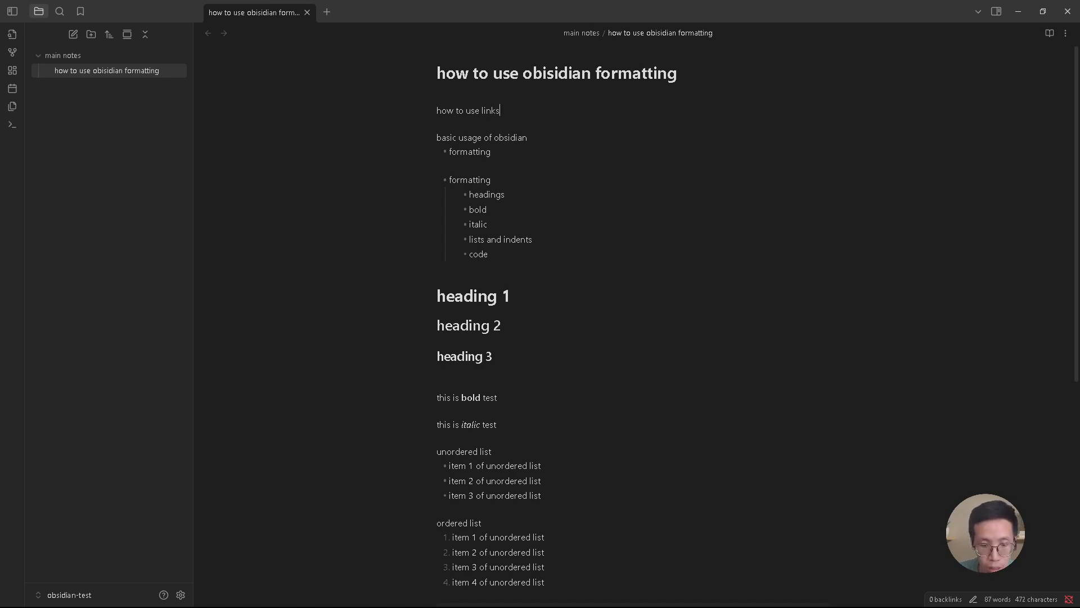
key(shift+Home)
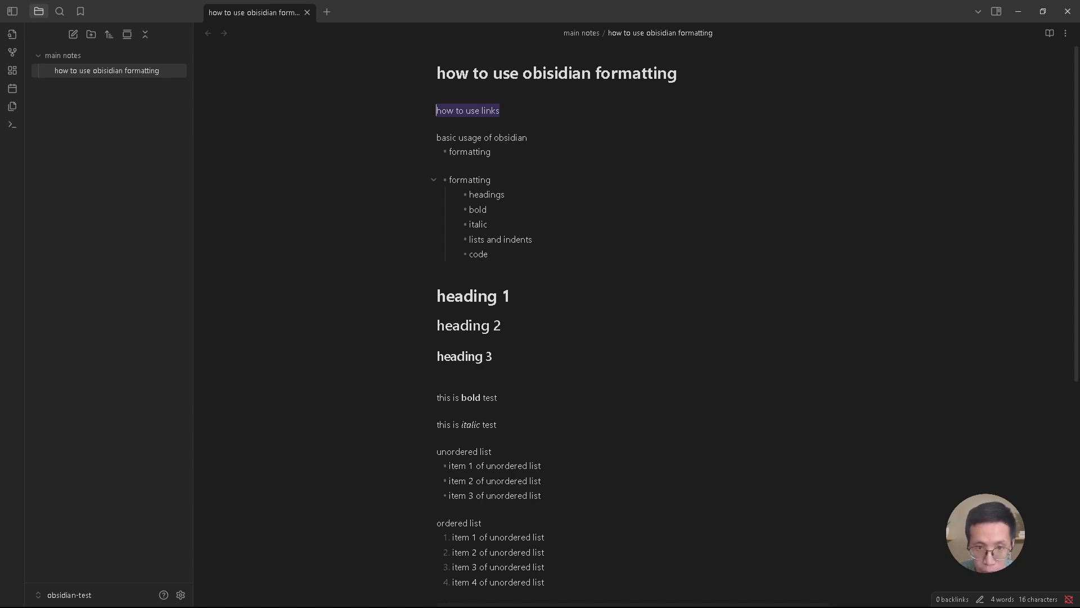
text([[)
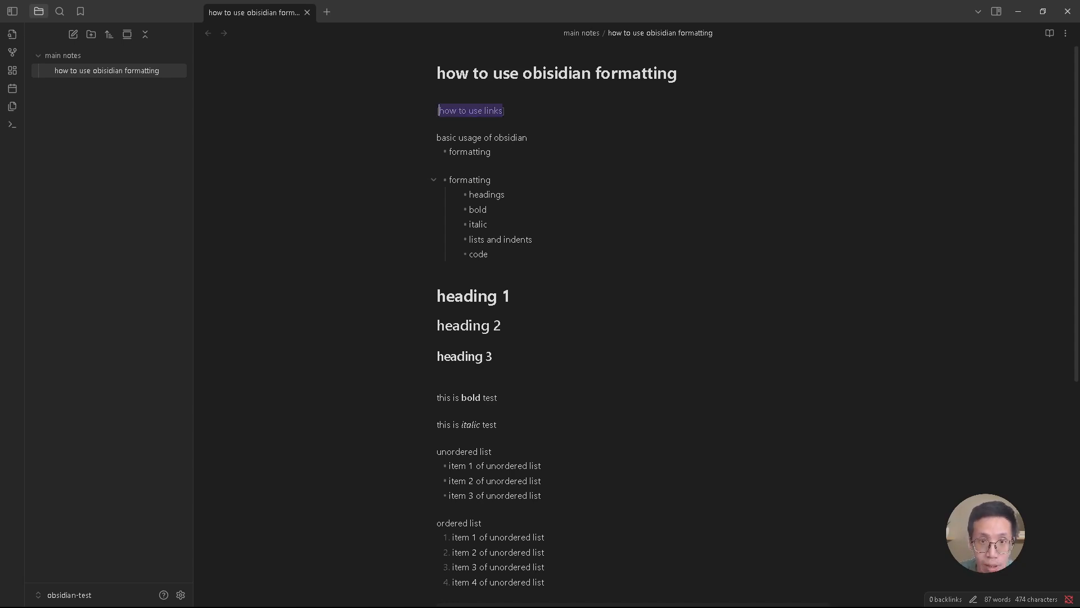
click(491, 152)
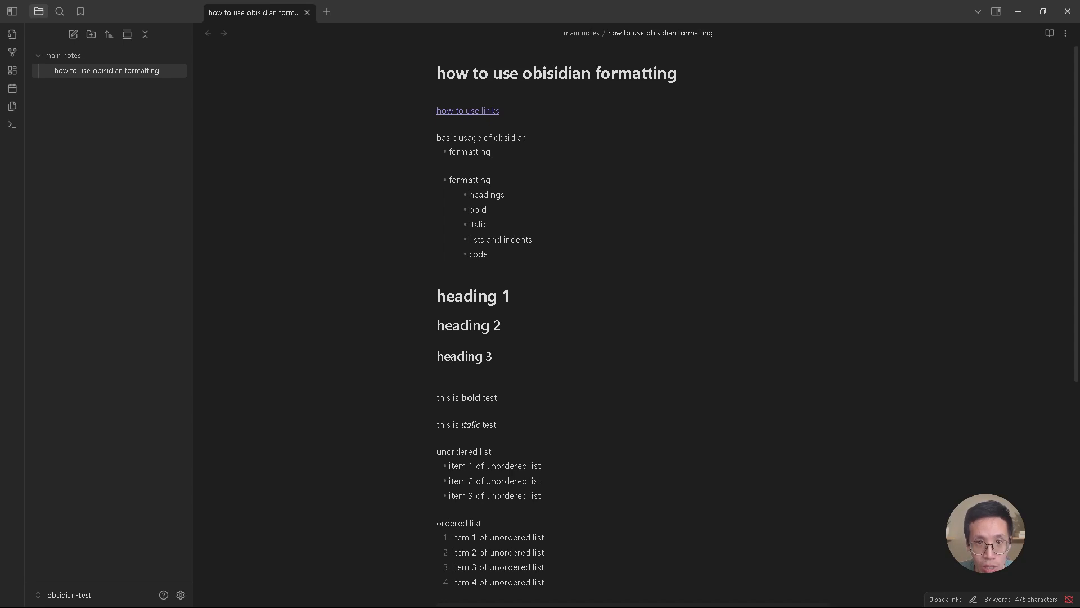
Create the note behind the "how to use links" link and move it into the "main notes" folder
click(468, 110)
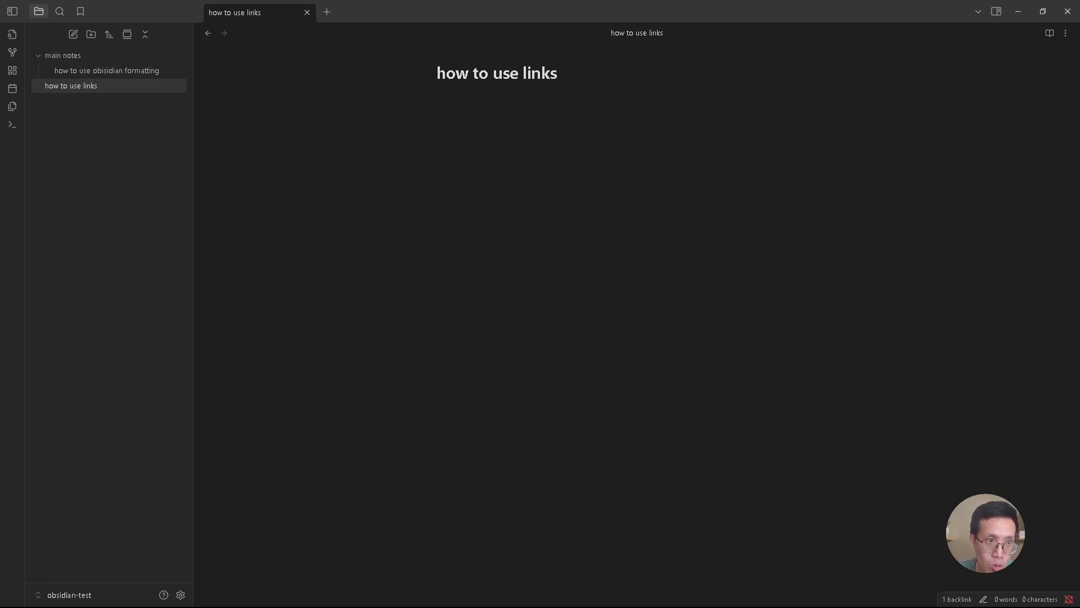
drag(84, 86, 95, 62)
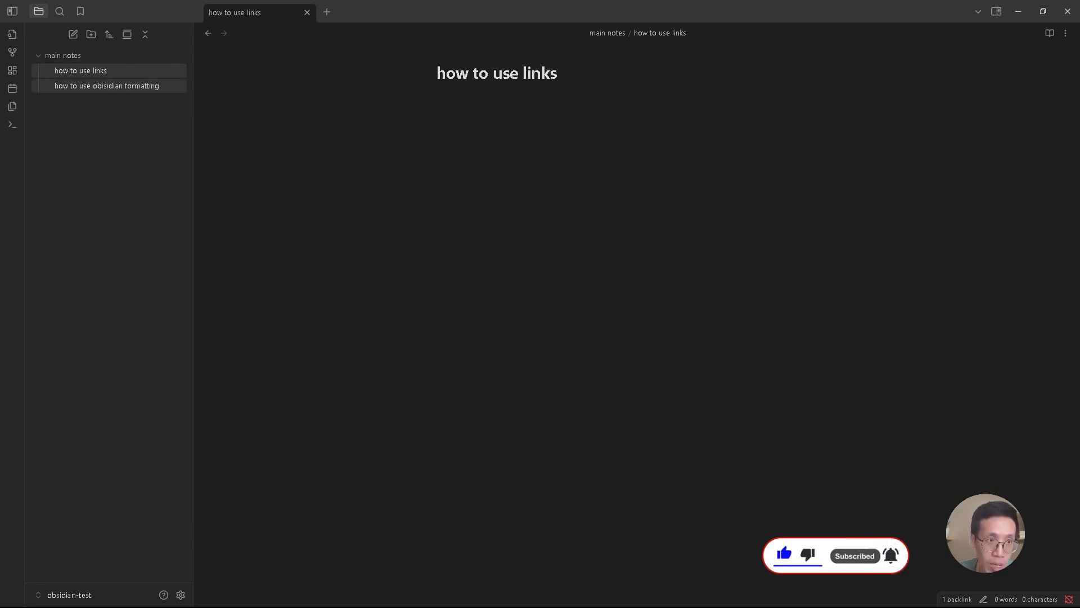
In the "how to use obisidian formatting" note, add the tag #formatting on its own line below the link
click(106, 85)
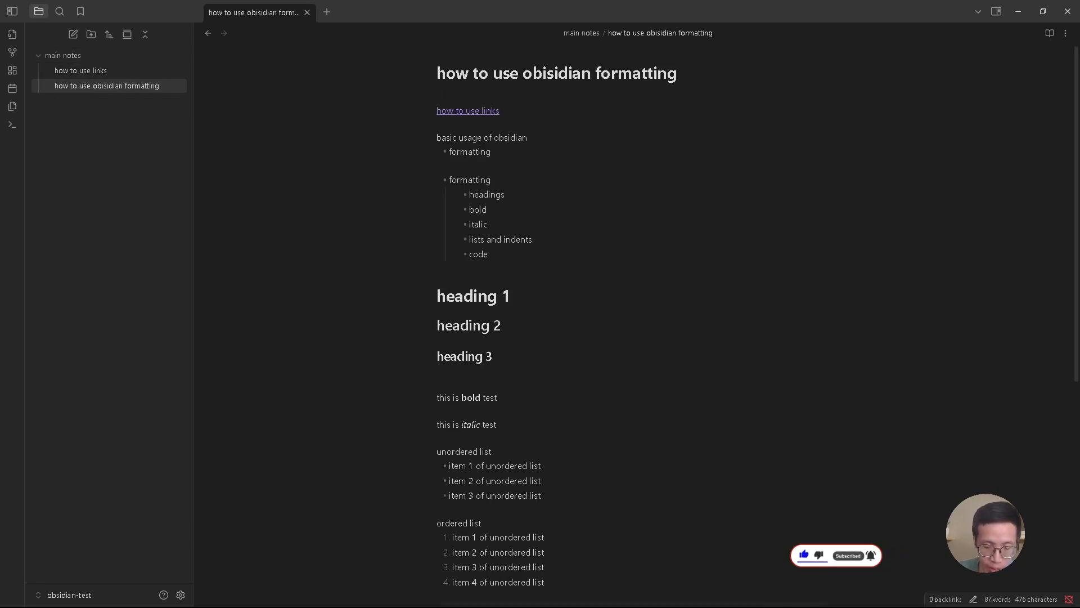
key(Return)
key(Return)
key(Up)
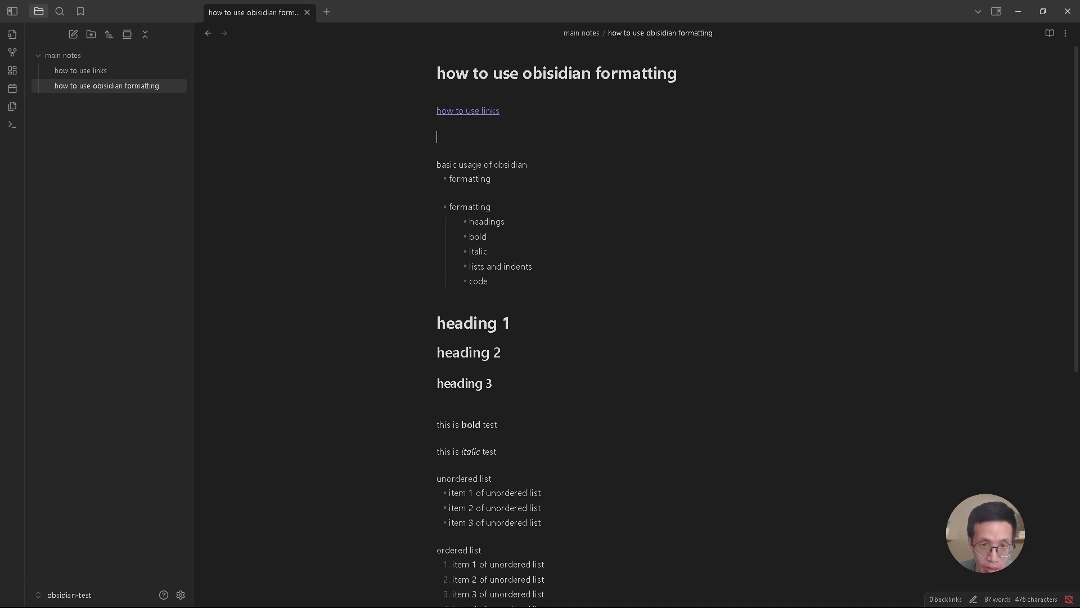
text(#)
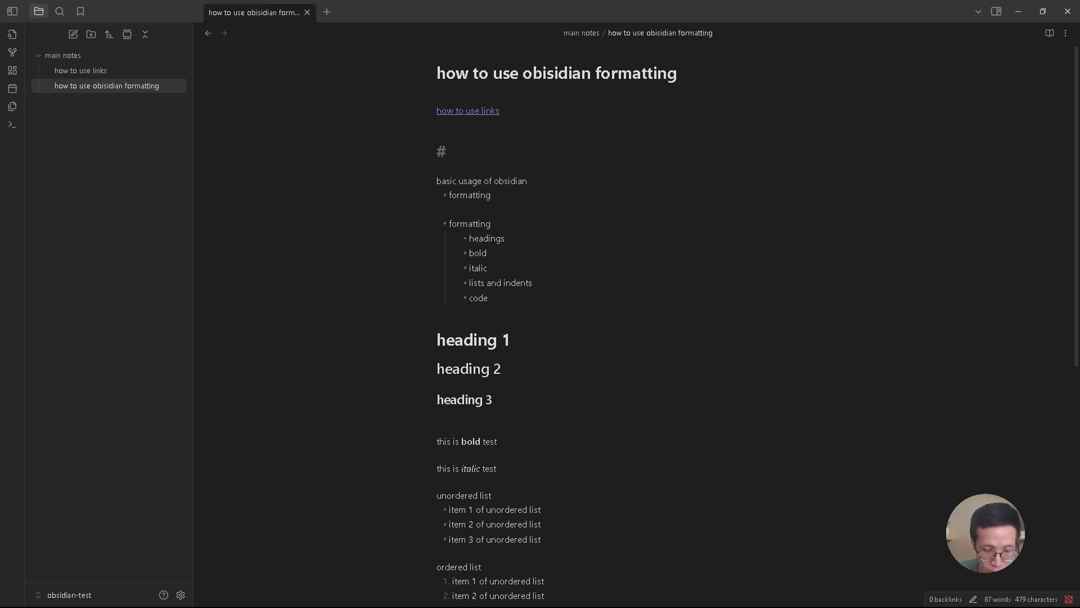
key(BackSpace)
text(formaatting)
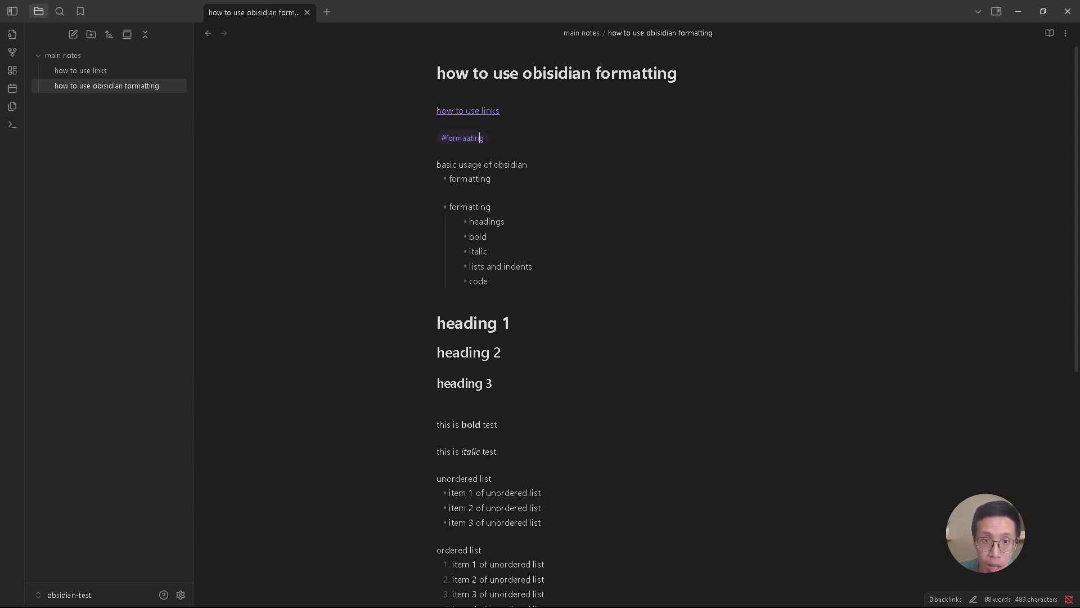
key(Left)
key(BackSpace)
text(t)
Extend the #formatting tag to read #obsidian-formatting
key(ctrl+Left)
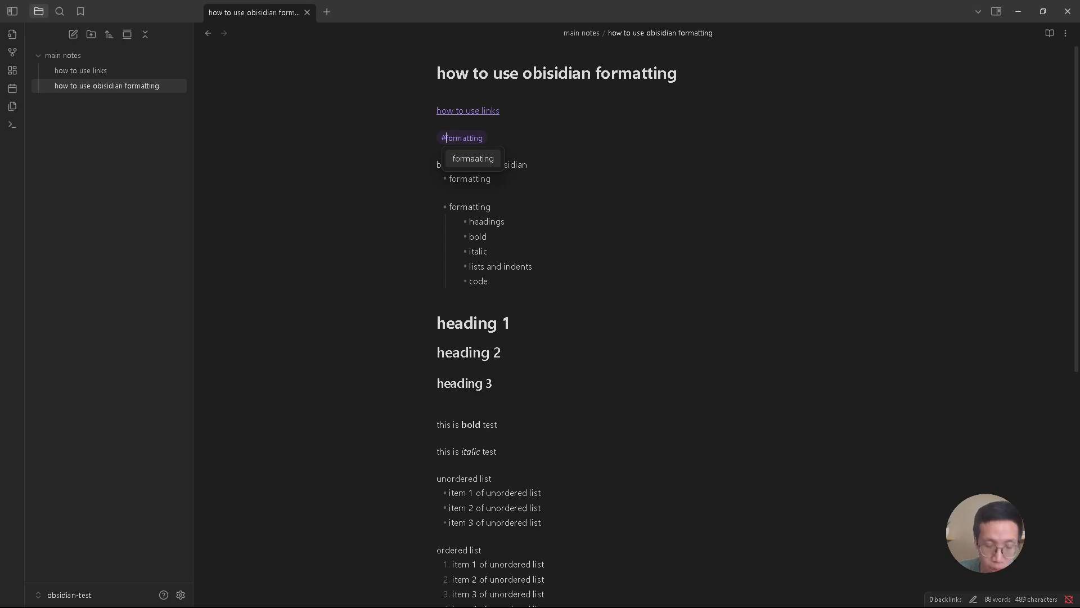
text(obsidian)
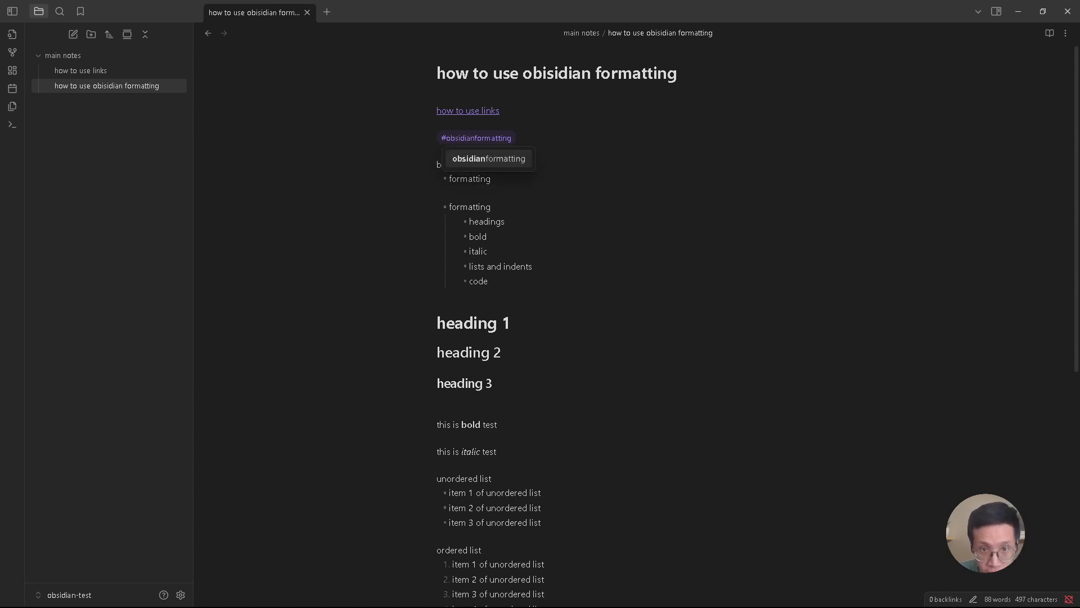
text(-)
key(shift+Left)
key(End)
key(BackSpace)
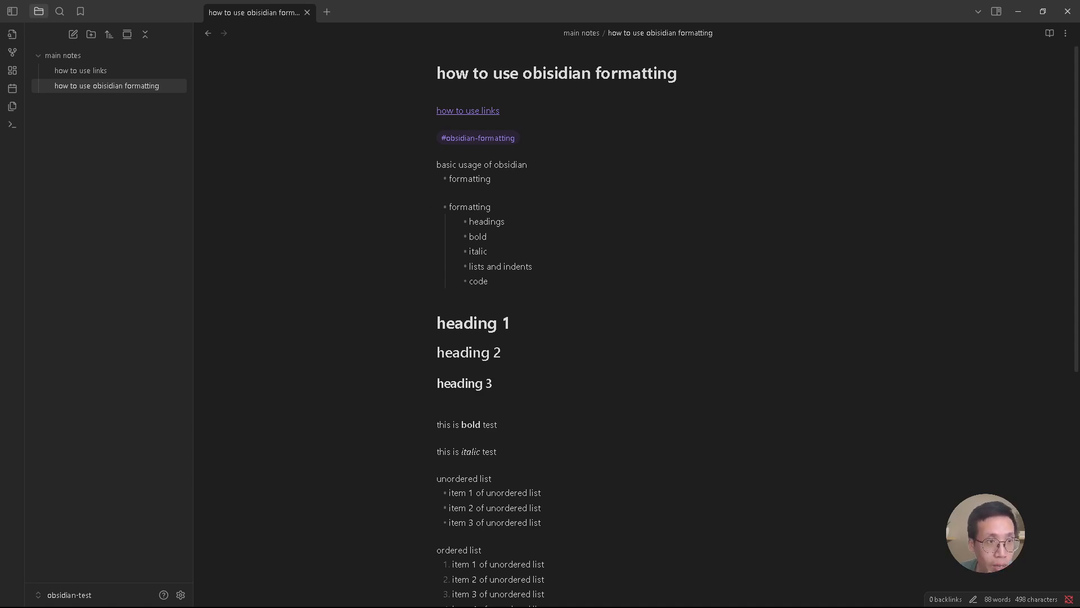
In the "how to use links" note, add the tag #links below the title
click(90, 71)
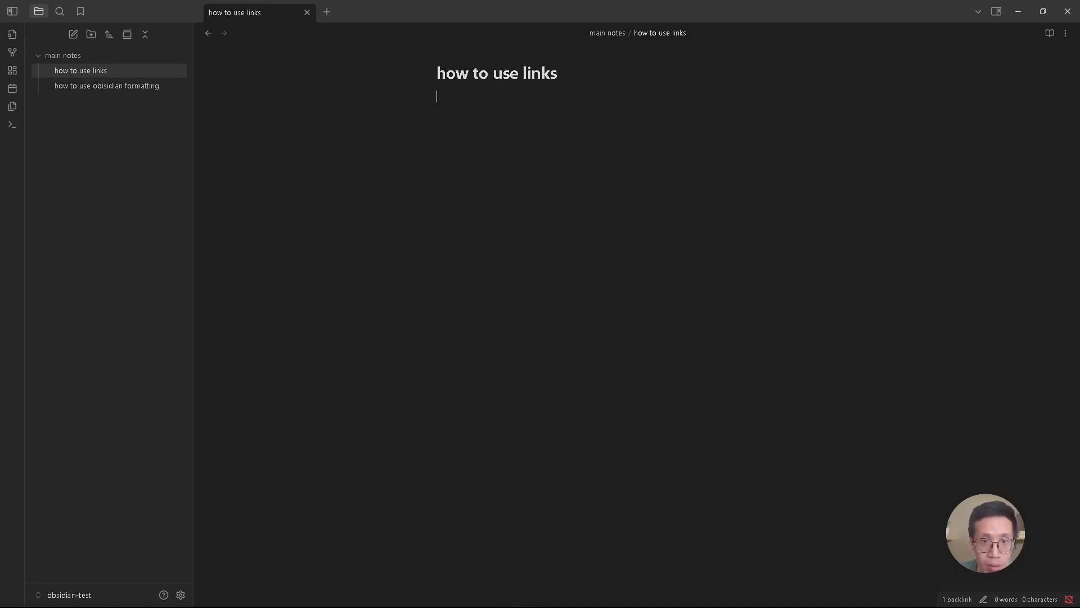
key(Return)
text(#)
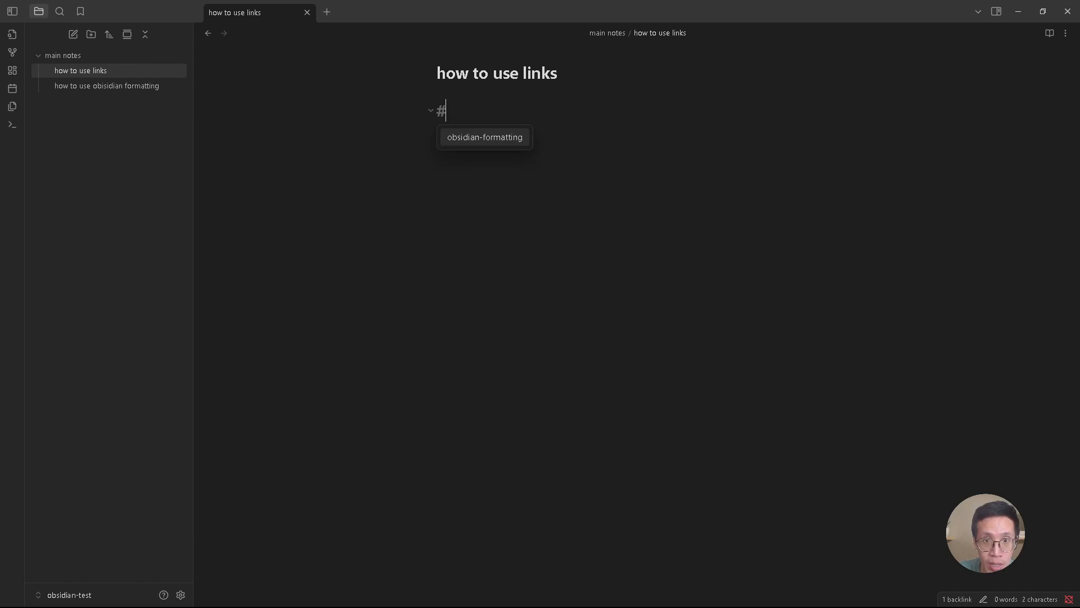
text(links)
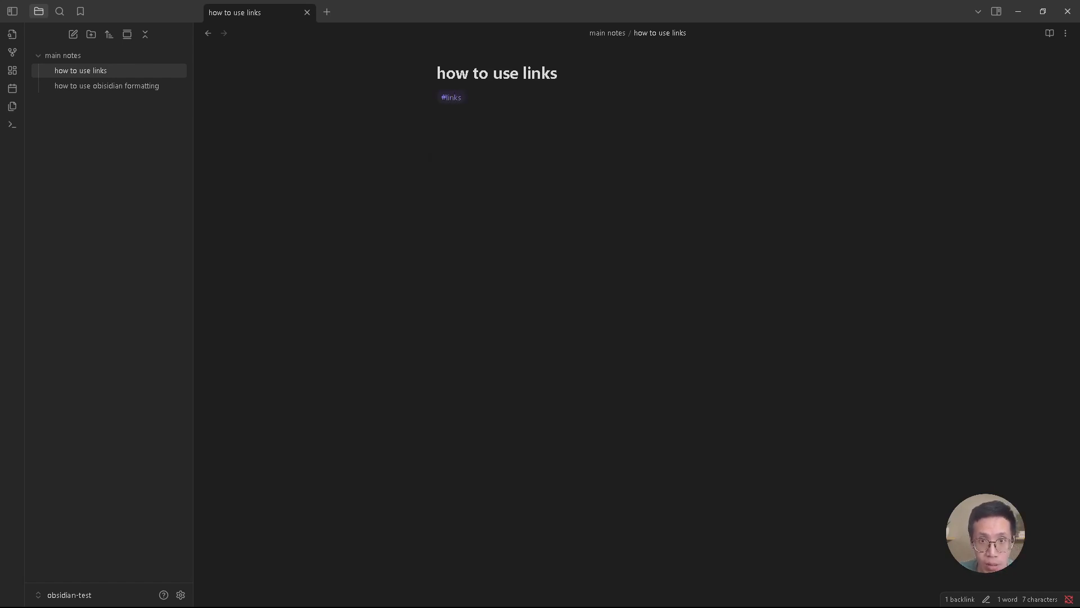
key(Return)
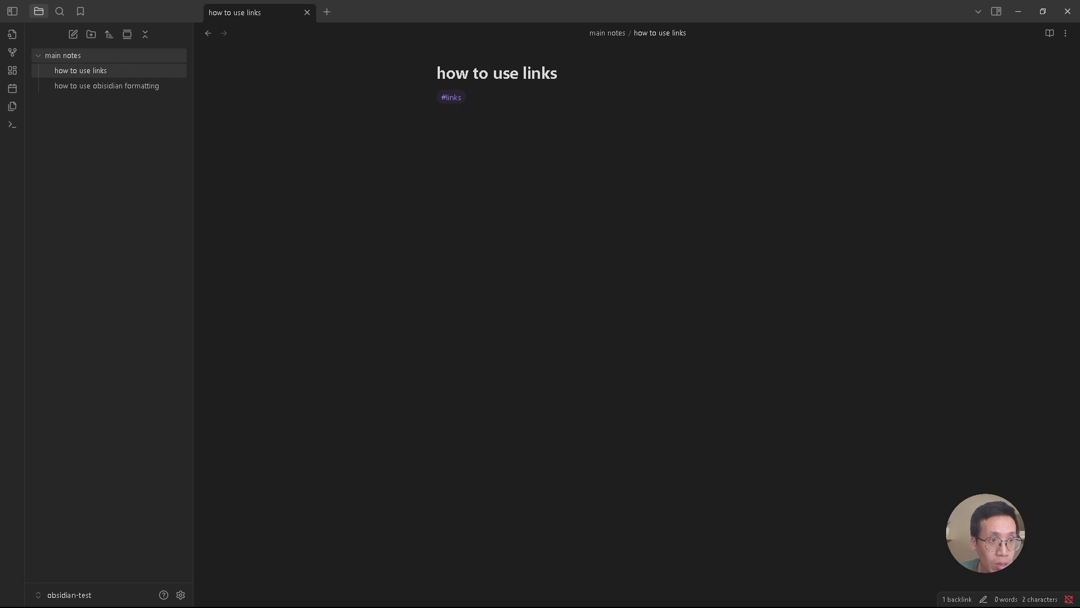
In the "how to use obisidian formatting" note, add an internal link "advance use of obsidian" on the line below the "how to use links" link
click(107, 86)
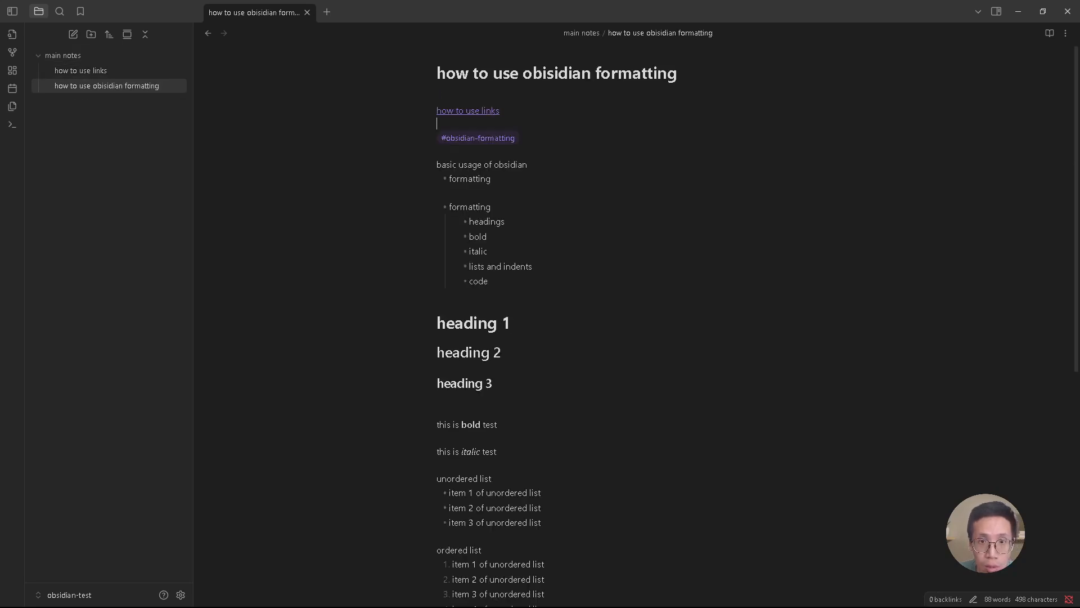
key(Return)
text(a)
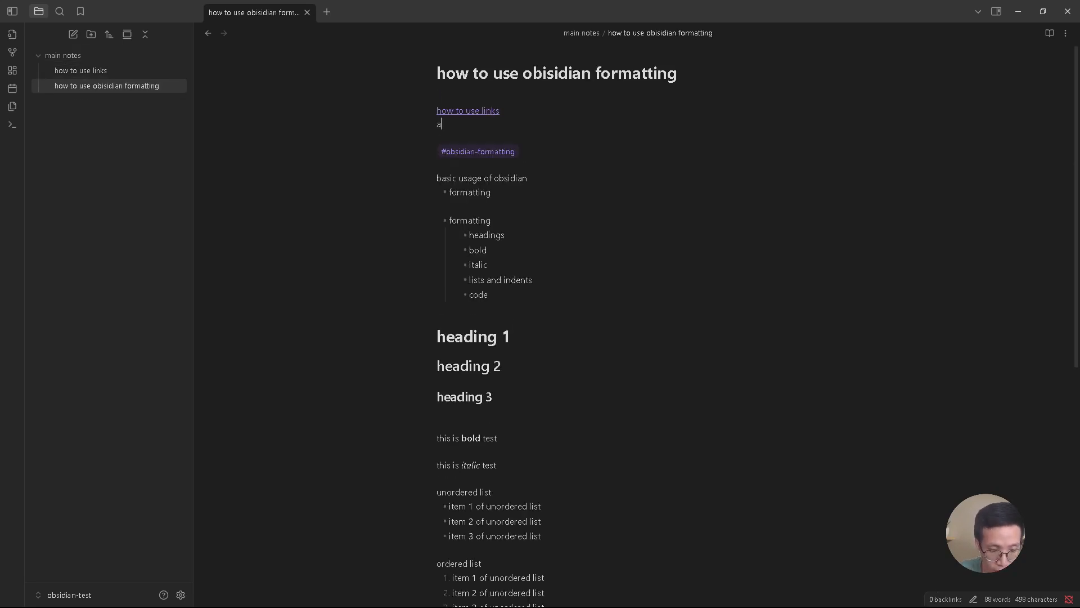
text(dvance use o)
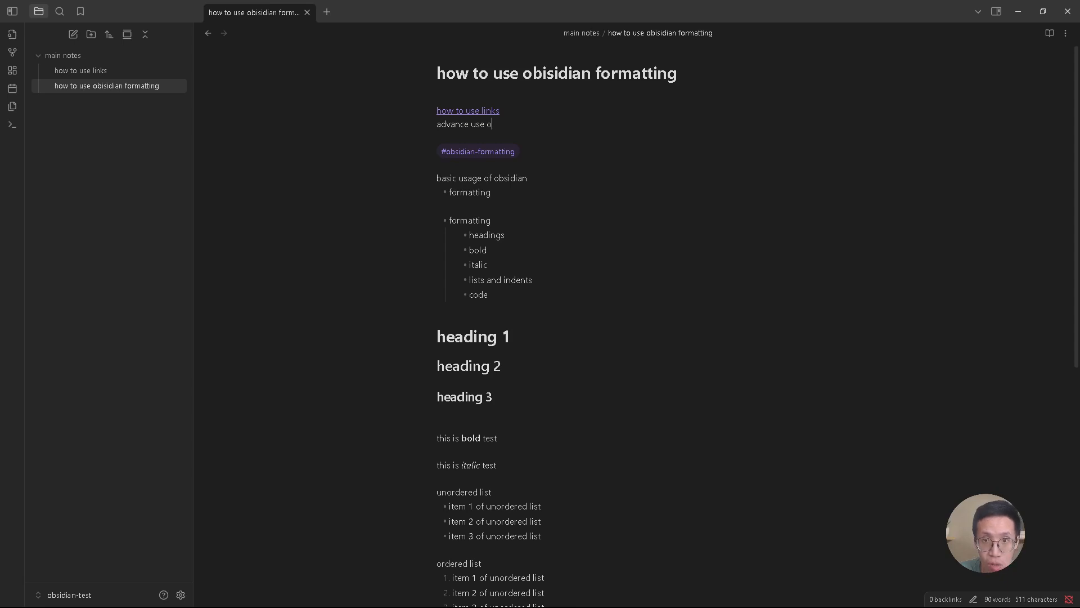
text(f obsidian)
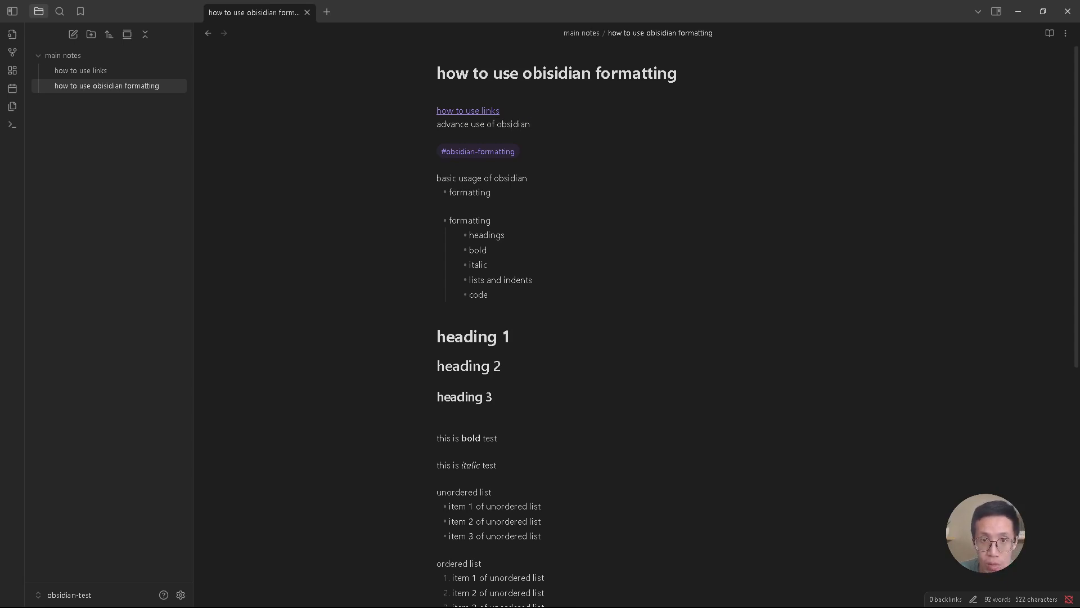
key(shift+Home)
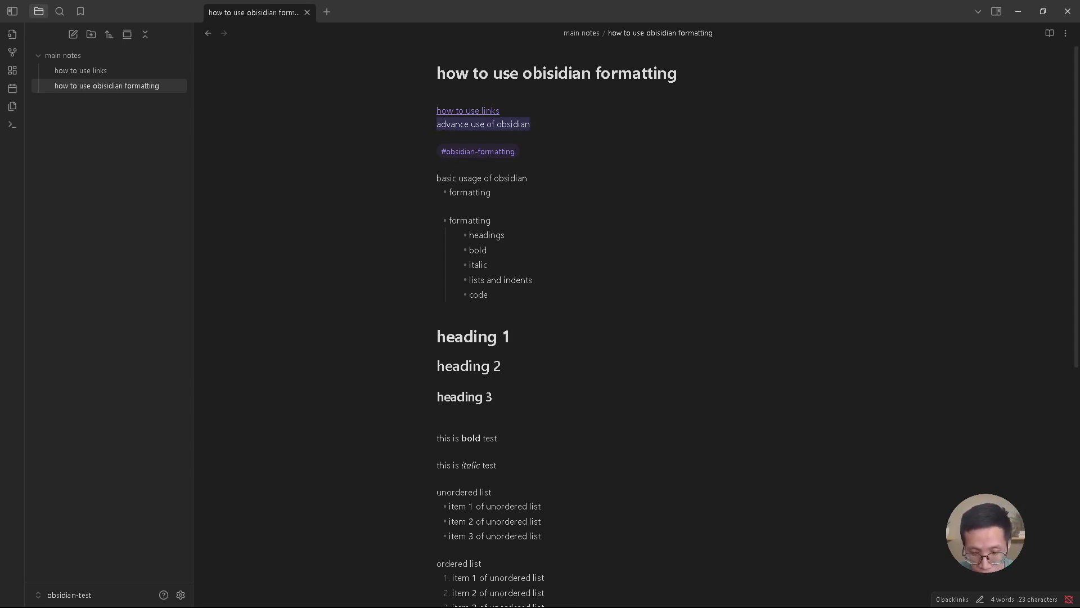
text([[)
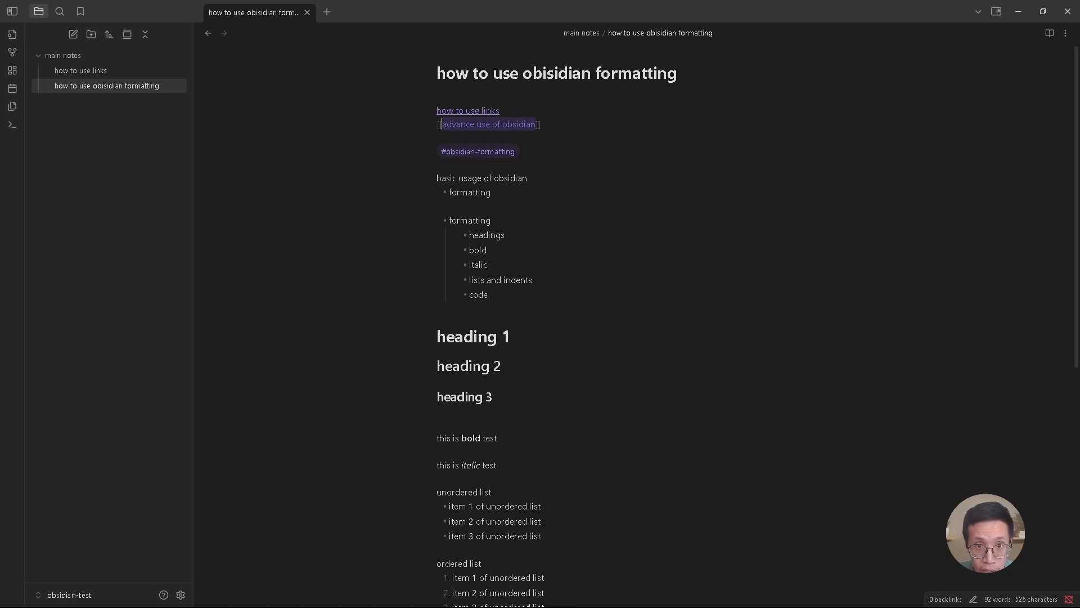
key(Down)
key(Down)
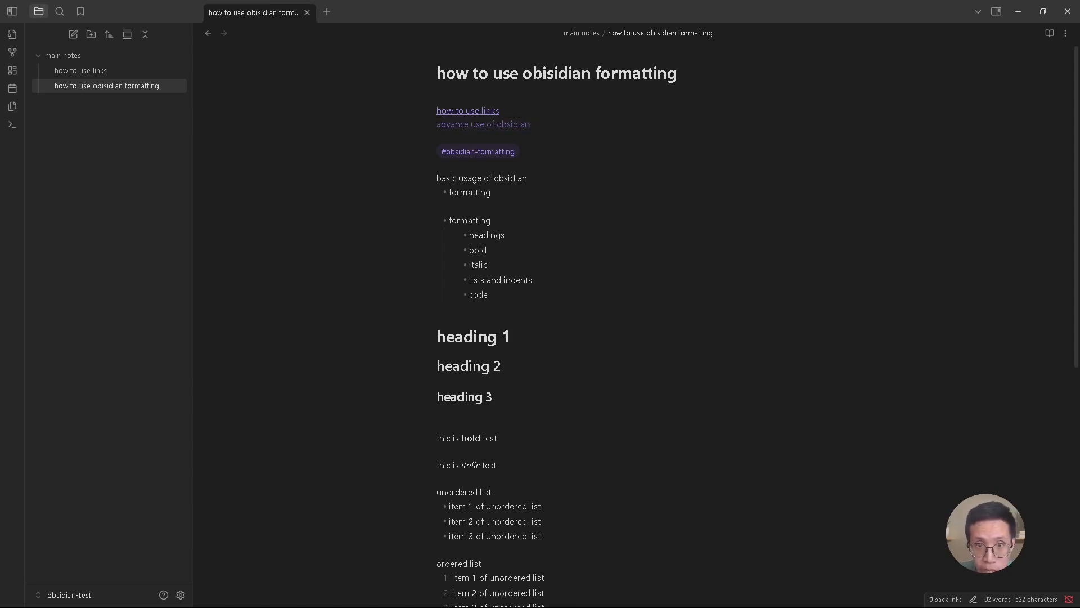
Create the note behind the "advance use of obsidian" link and move it into the "main notes" folder
click(483, 124)
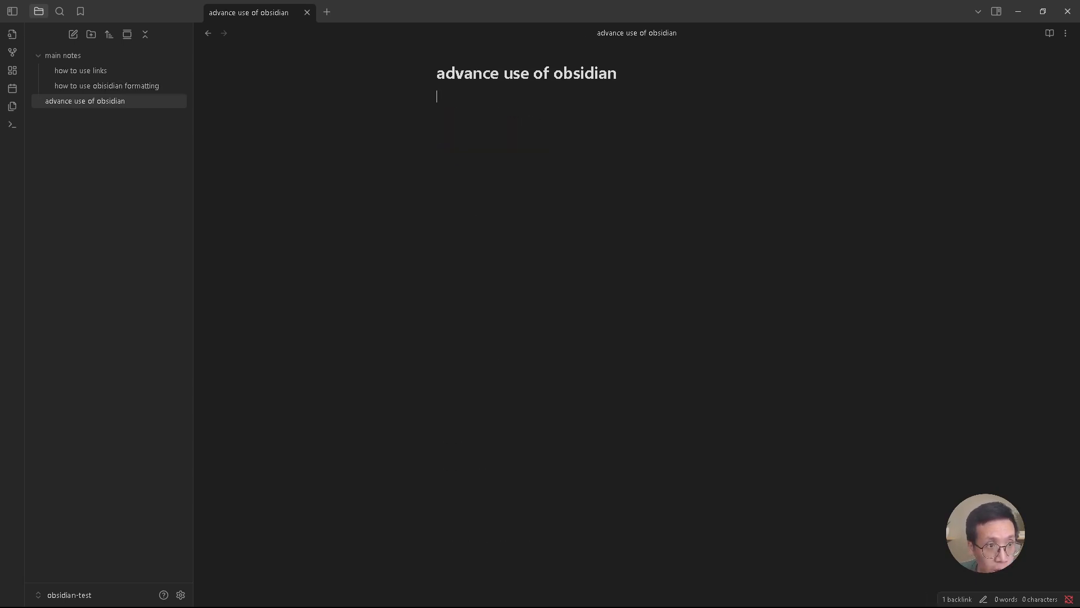
drag(85, 100, 112, 67)
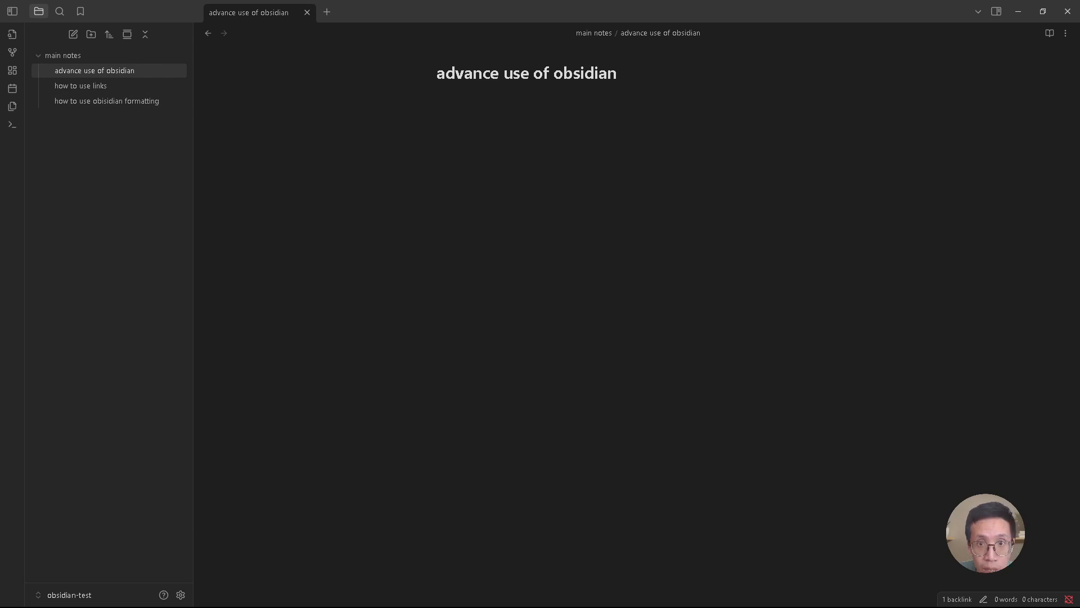
Add the tag #advance below the title of the "advance use of obsidian" note
click(437, 97)
text(#)
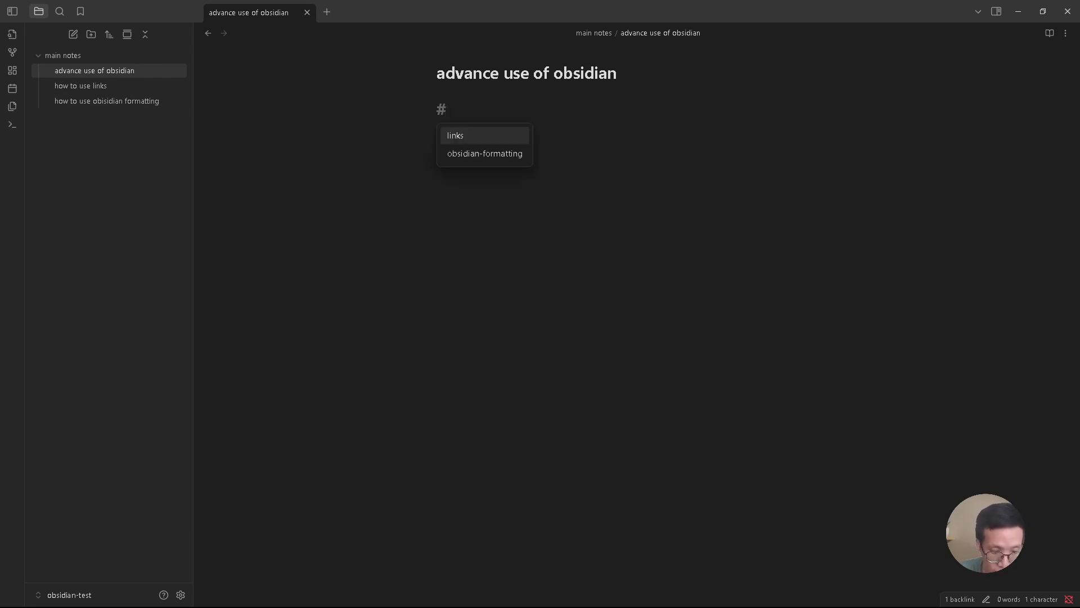
text(advanced)
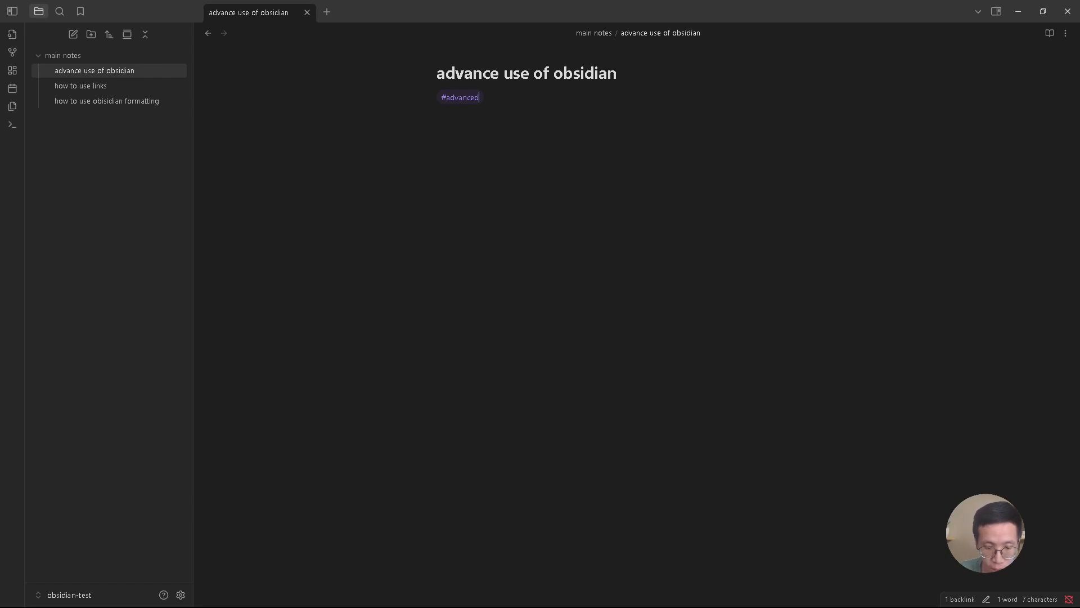
key(BackSpace)
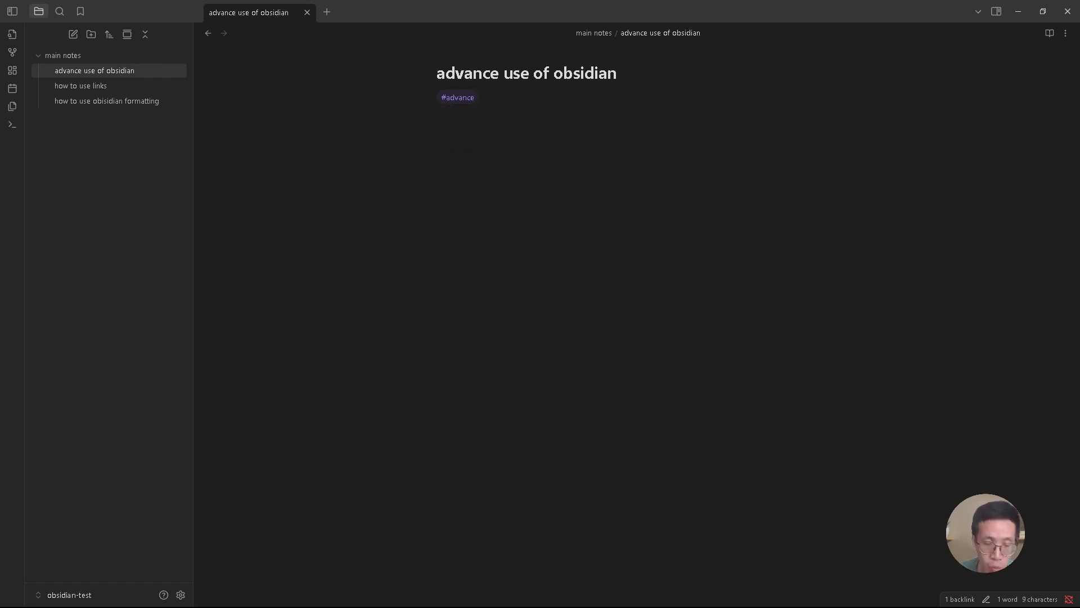
Add a second tag beside #advance by inserting the suggested obsidian-formatting tag and trimming it to #obsidian
text(#)
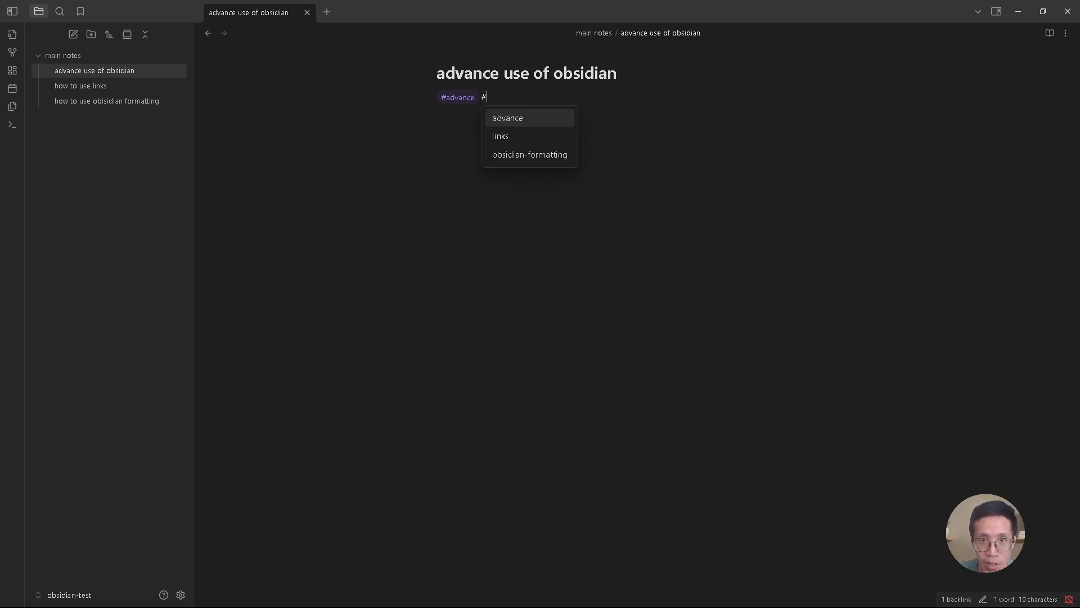
text(obsidian)
key(Return)
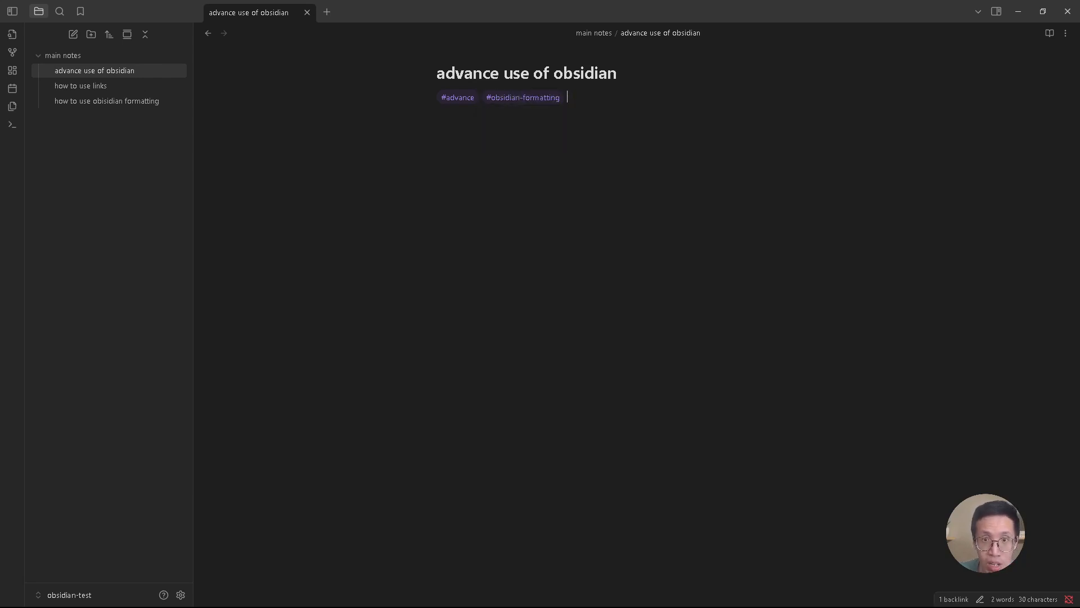
key(shift+Left)
key(shift+Left)
key(shift+Left)
key(shift+Left)
key(shift+Left)
key(shift+Left)
key(shift+Left)
key(shift+Left)
key(shift+Left)
key(shift+Left)
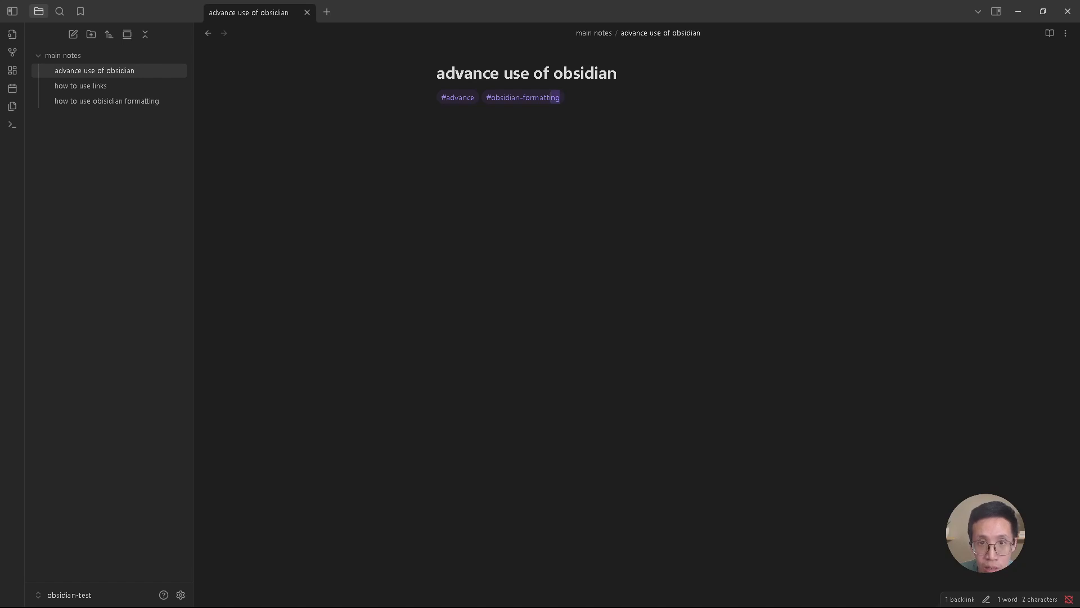
key(BackSpace)
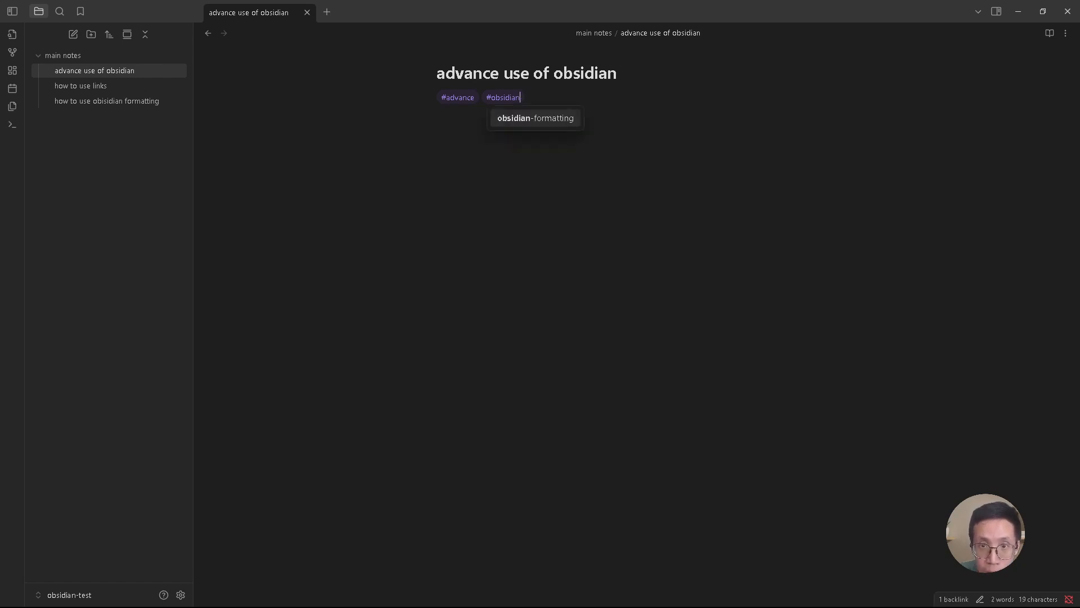
key(Right)
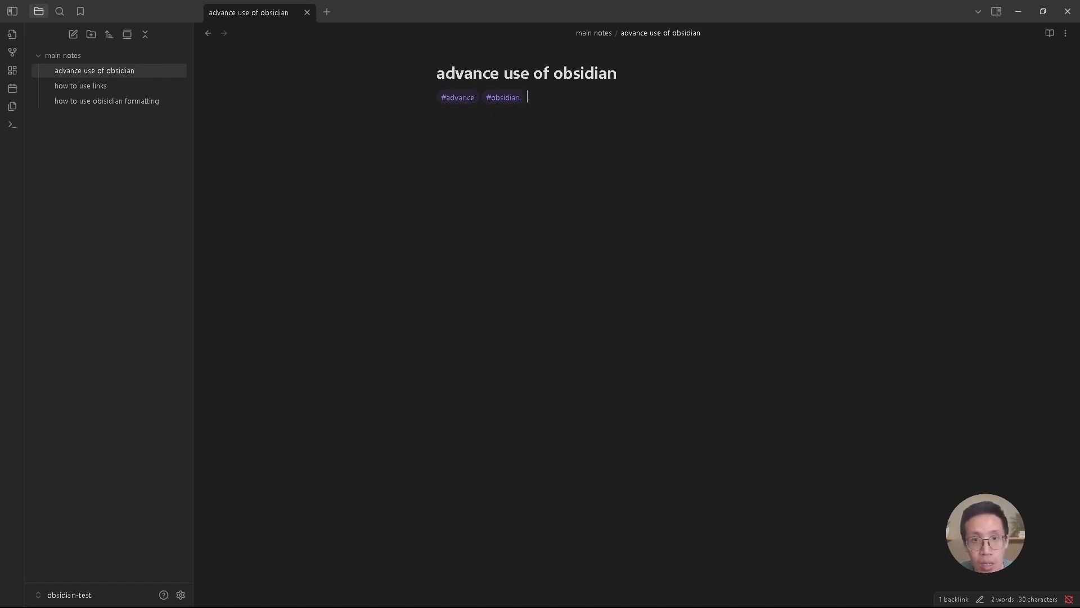
Extend the #advance tag to read #advance-use-obsidian, keeping it separate from the #obsidian tag
click(457, 97)
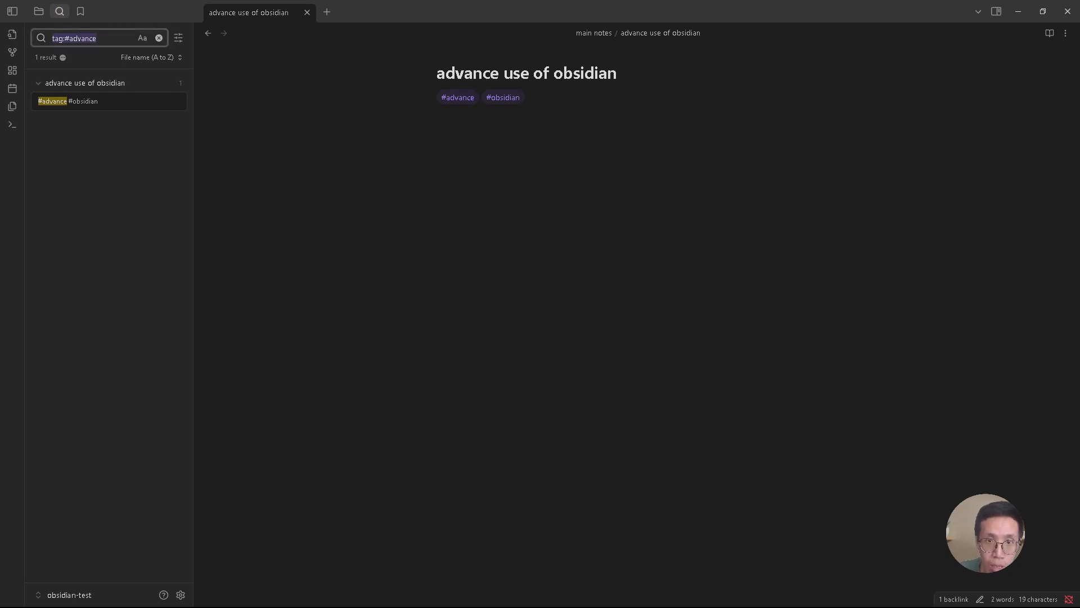
click(528, 97)
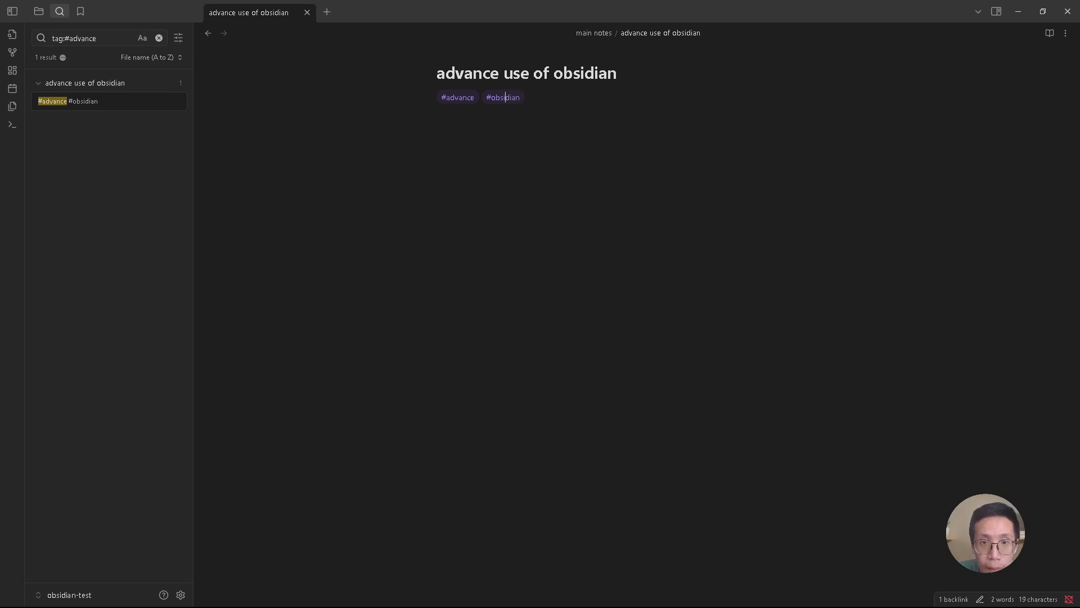
text(-)
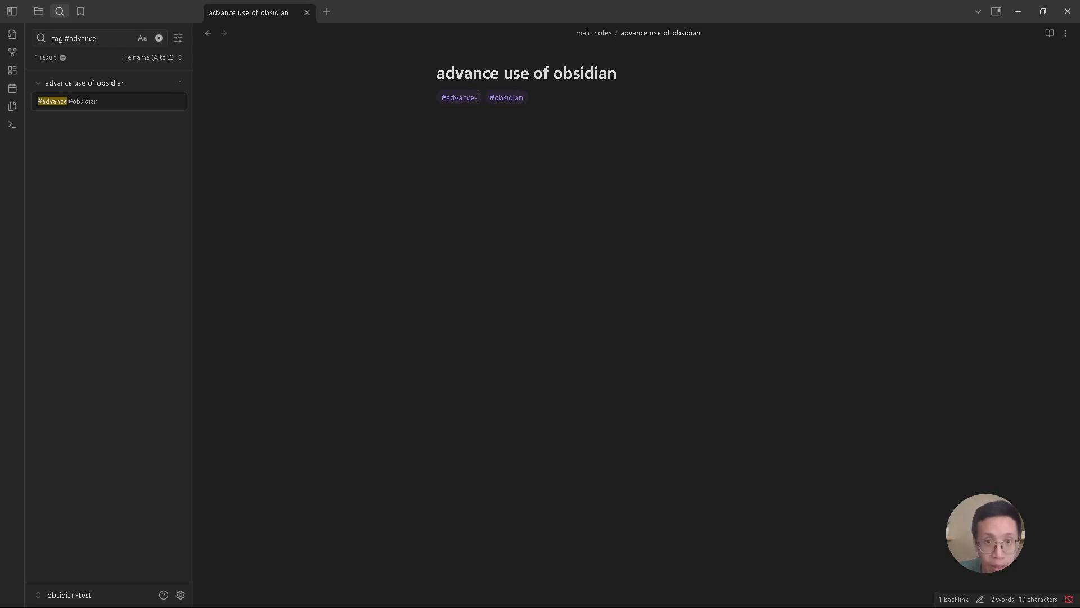
text(obsidian)
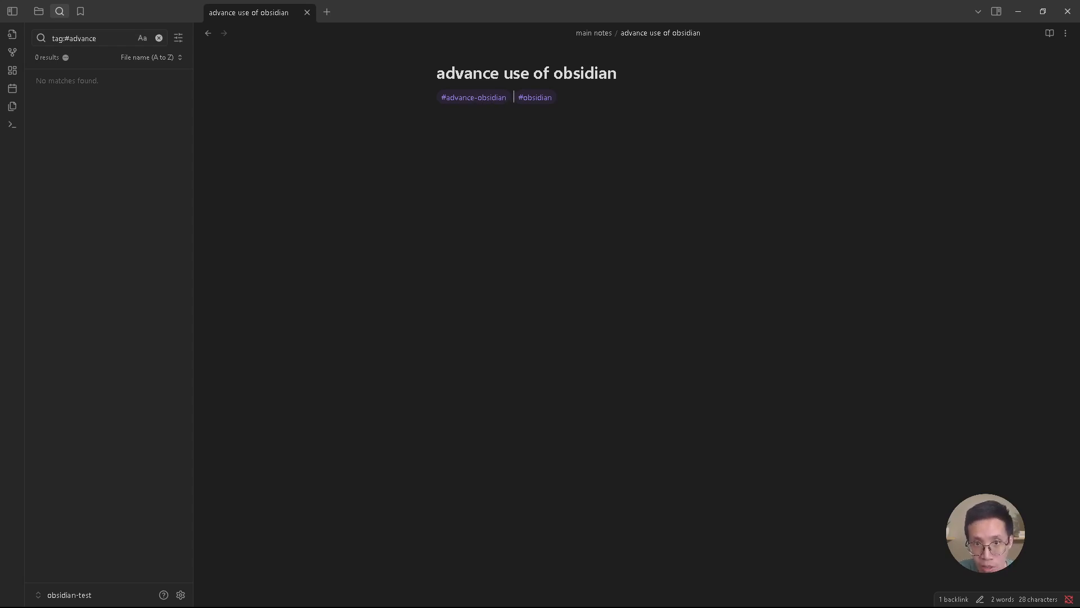
key(Left)
key(Left)
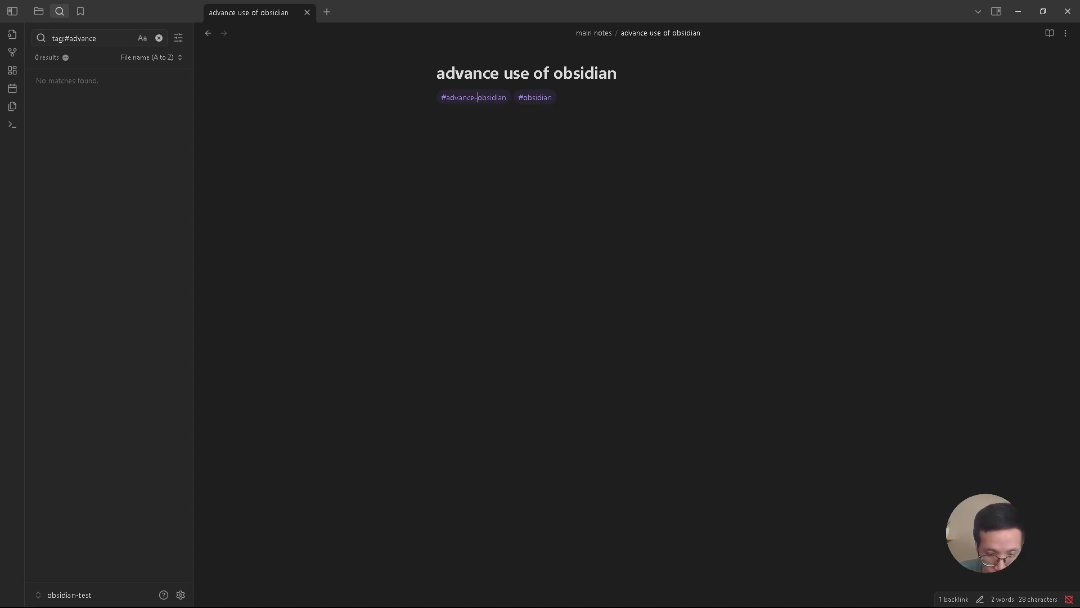
text(use-)
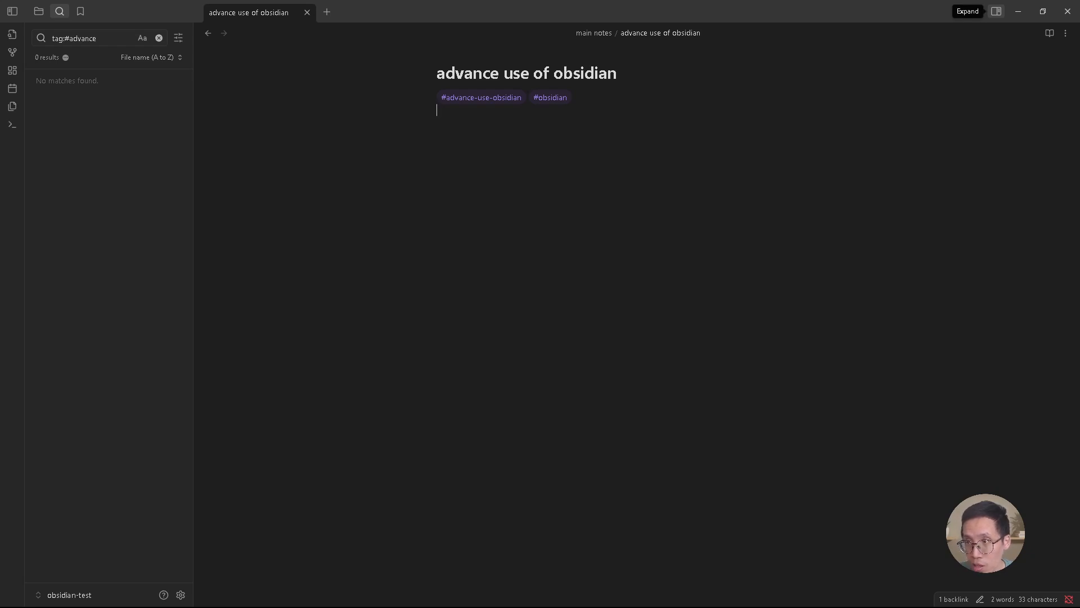
Show the list of all tags in the vault, filter it by "link" and clear the filter
click(996, 11)
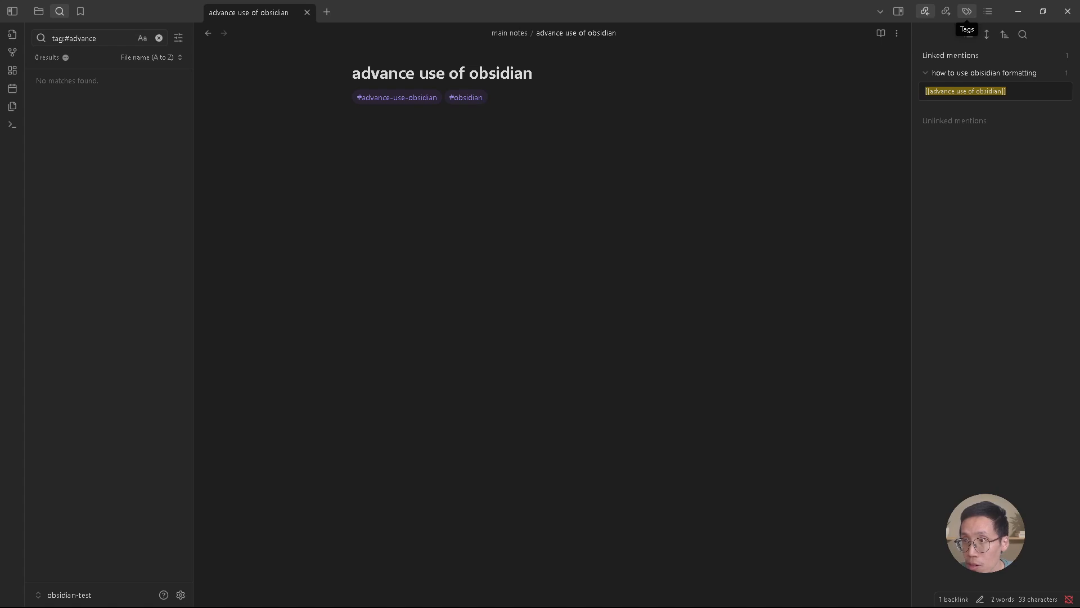
click(967, 11)
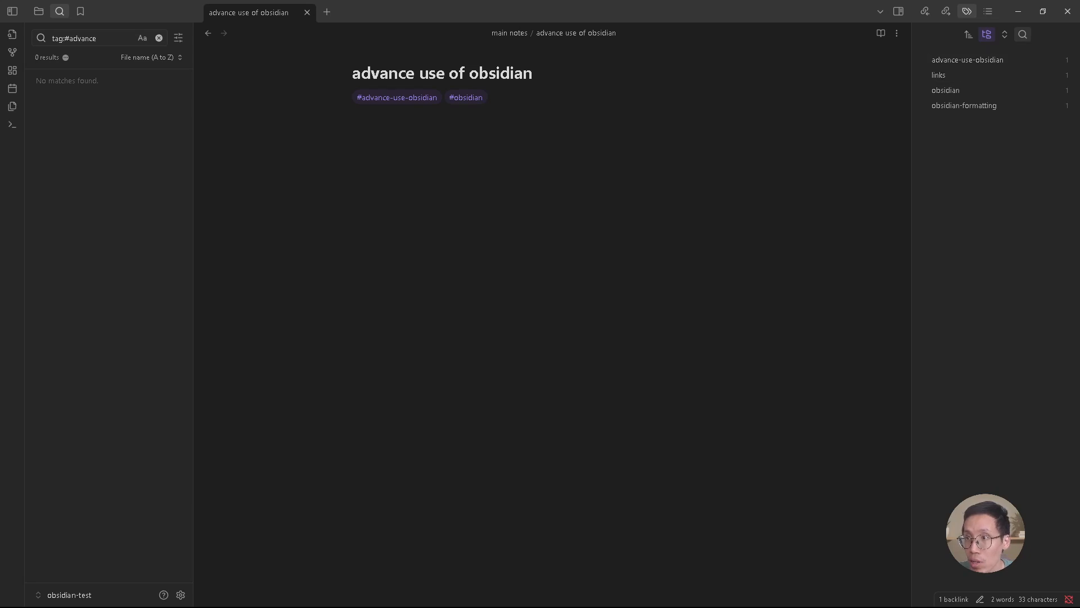
click(1023, 34)
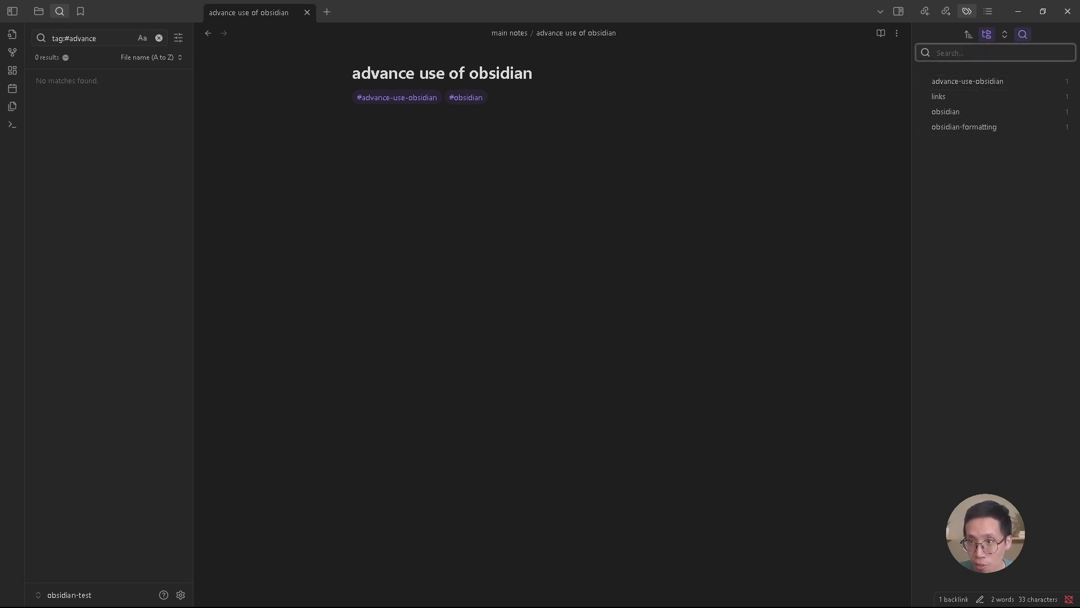
click(1022, 34)
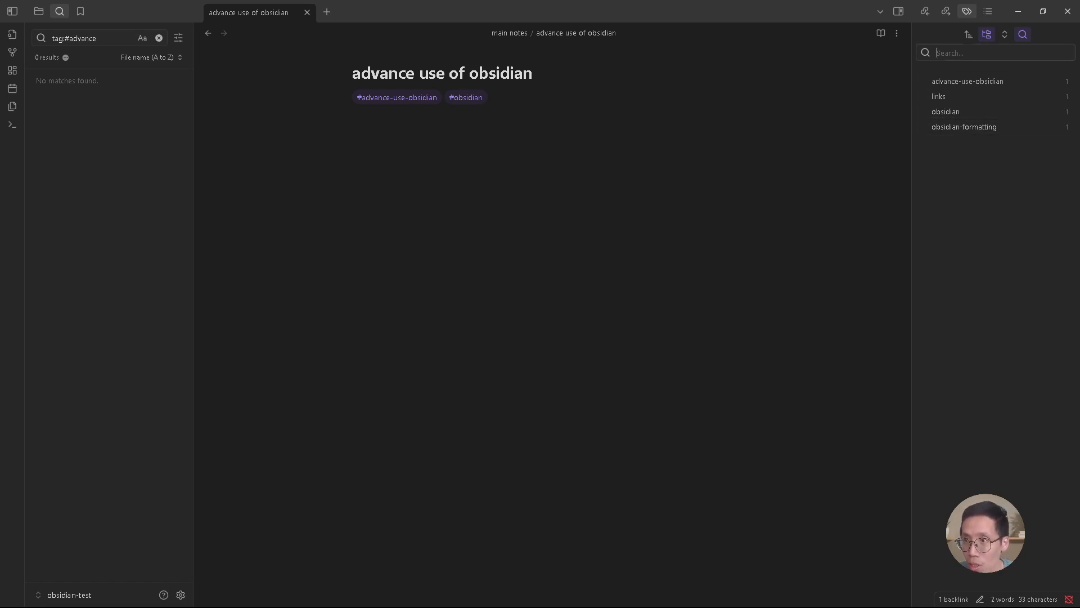
click(967, 53)
text(link)
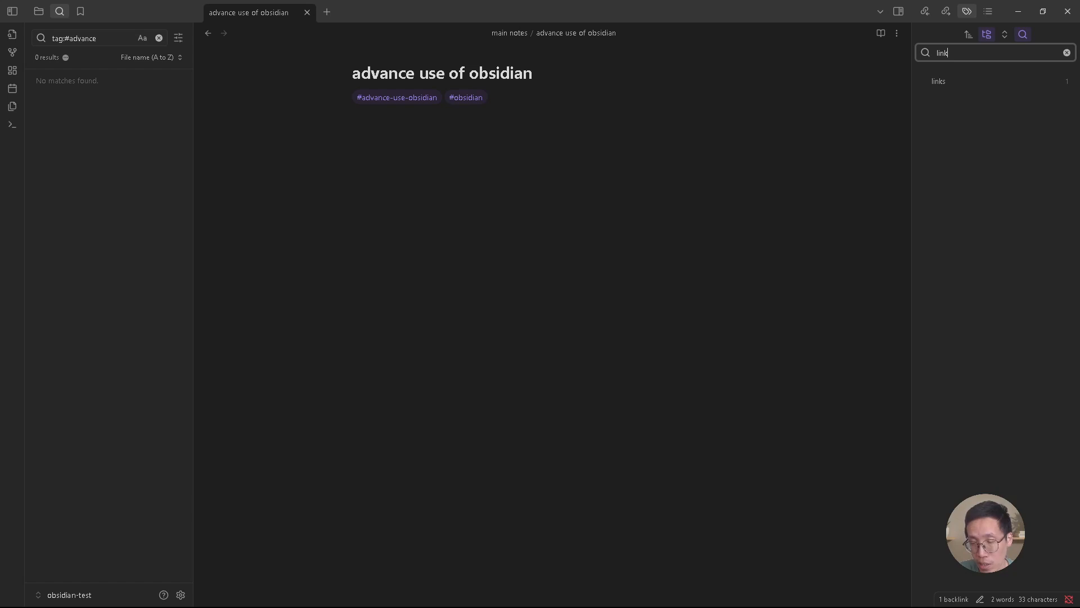
key(ctrl+a)
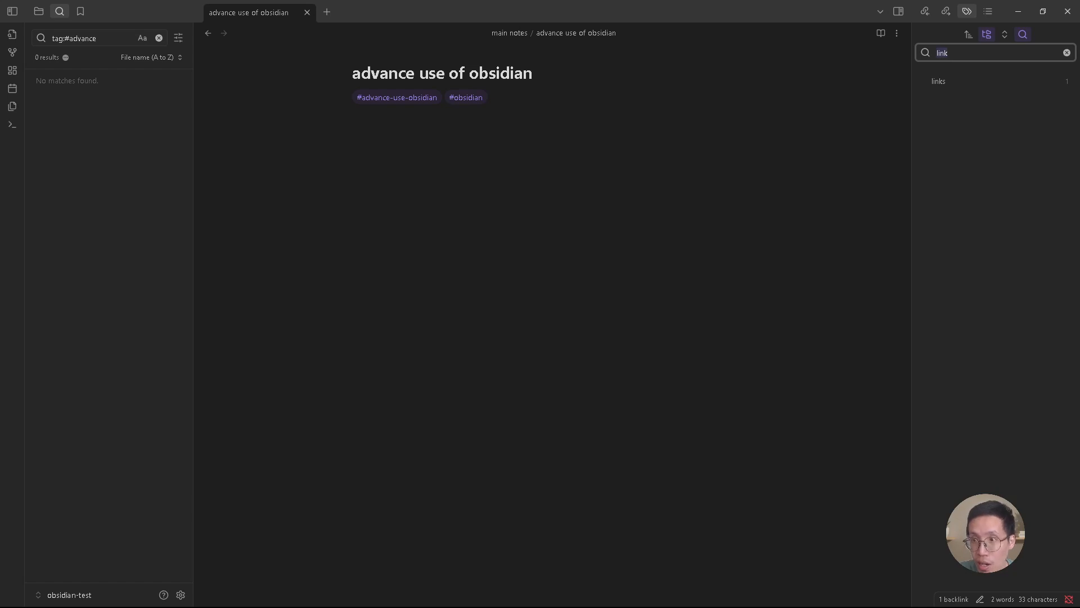
key(BackSpace)
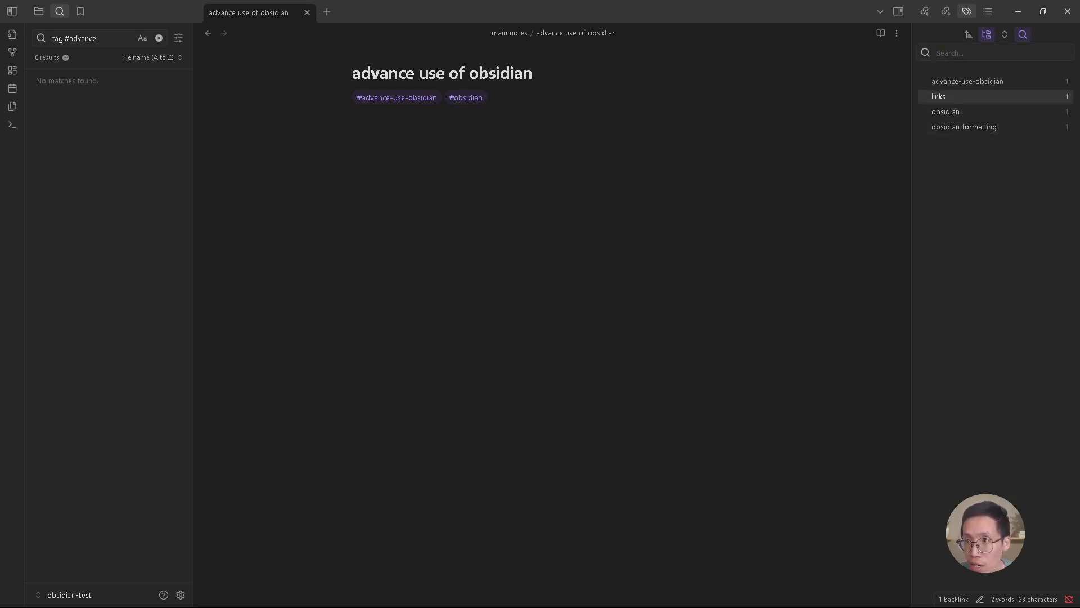
Look up notes by the tags obsidian, links and advance-use-obsidian from the tag list, opening the matching notes for obsidian and links
click(946, 111)
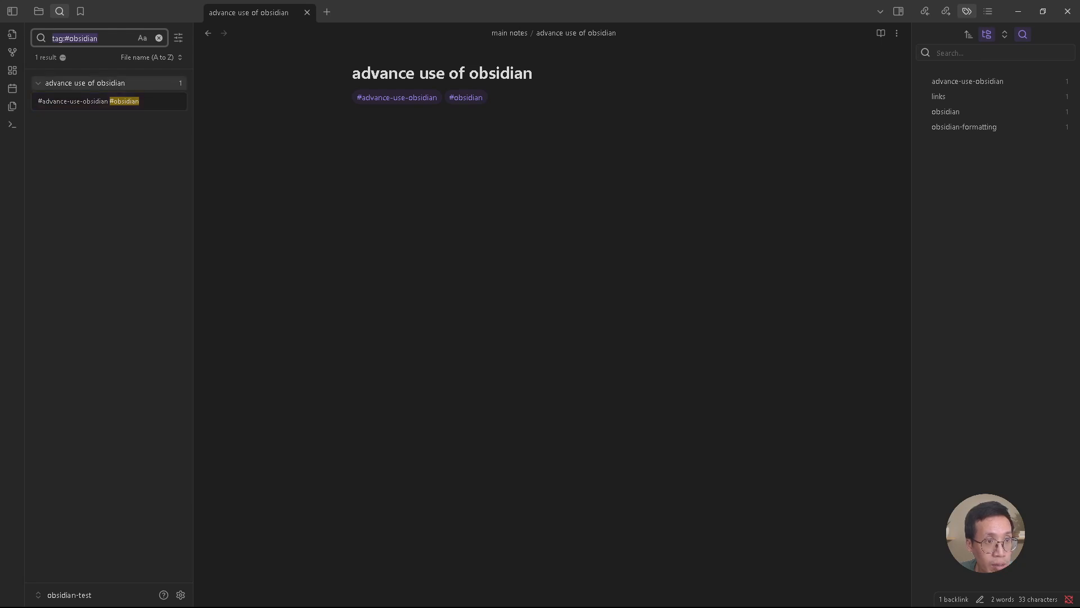
click(85, 83)
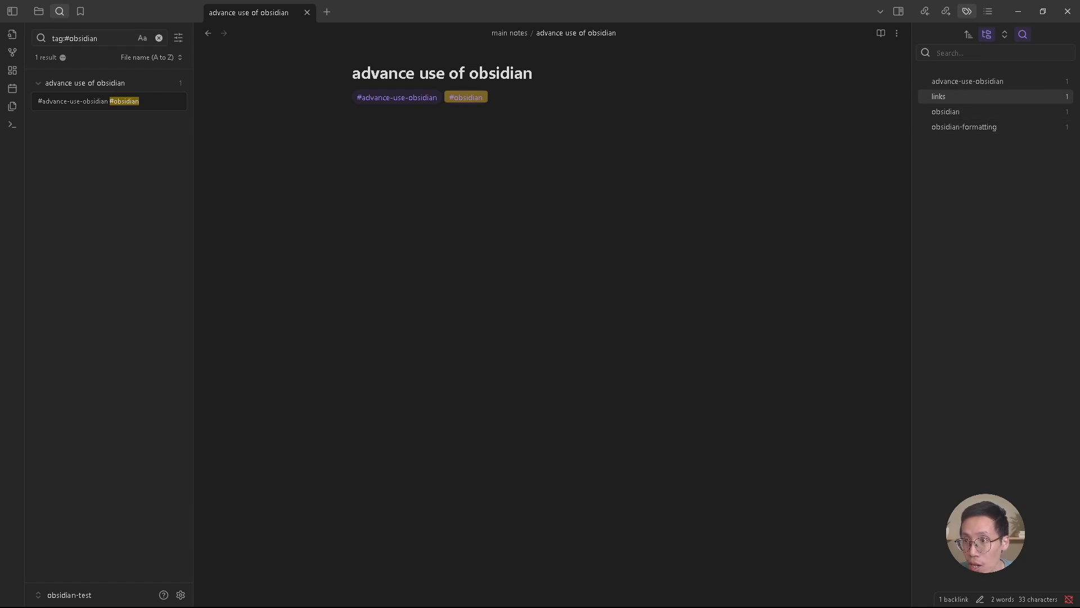
click(938, 96)
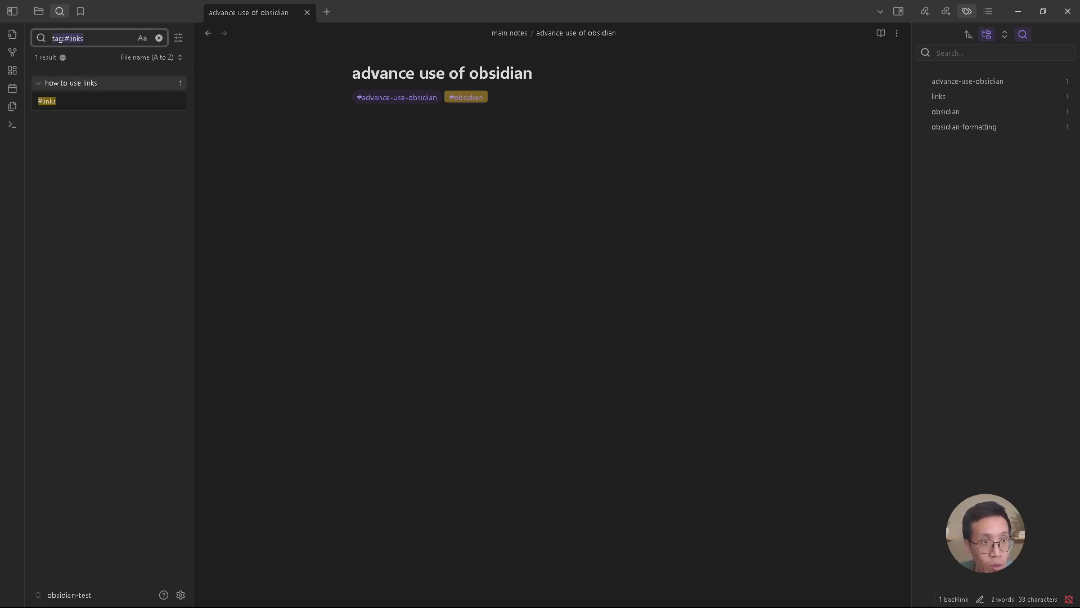
click(107, 100)
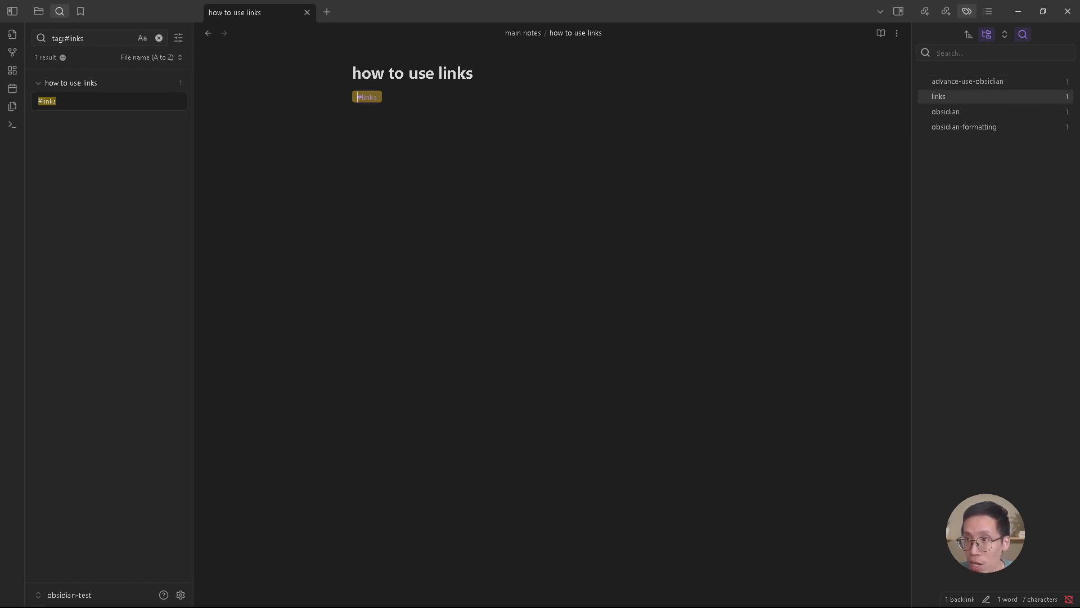
click(967, 81)
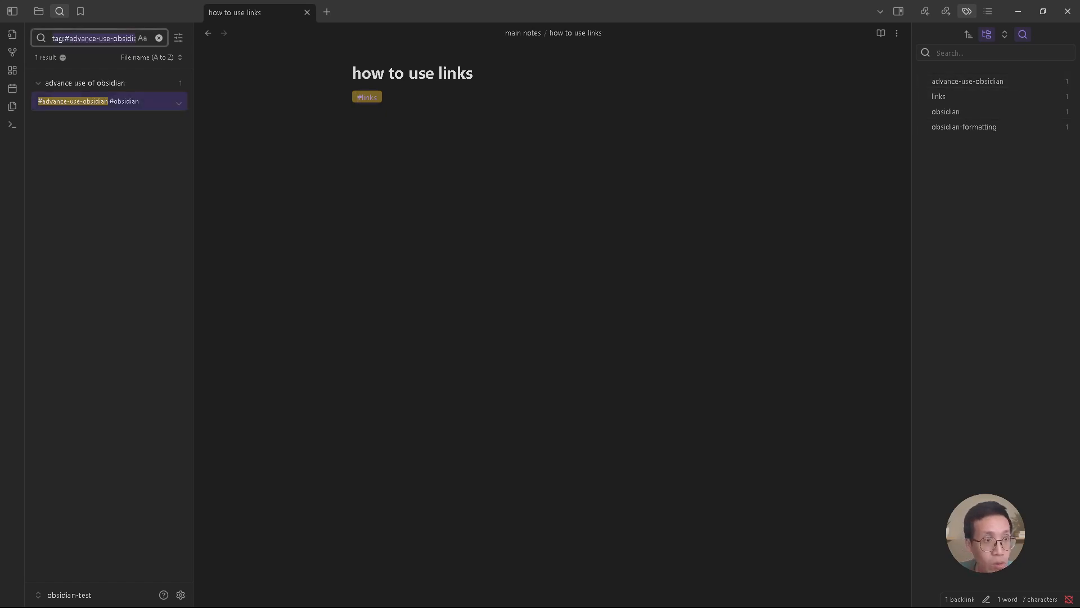
Find the notes tagged obsidian-formatting from the tag list and open the note "how to use obisidian formatting"
click(964, 126)
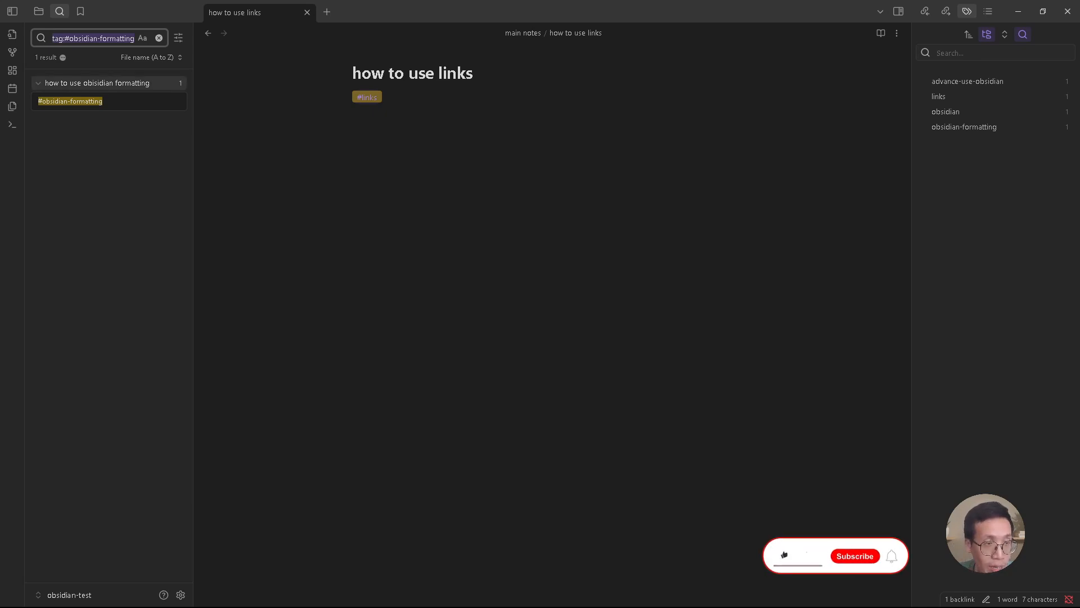
click(97, 83)
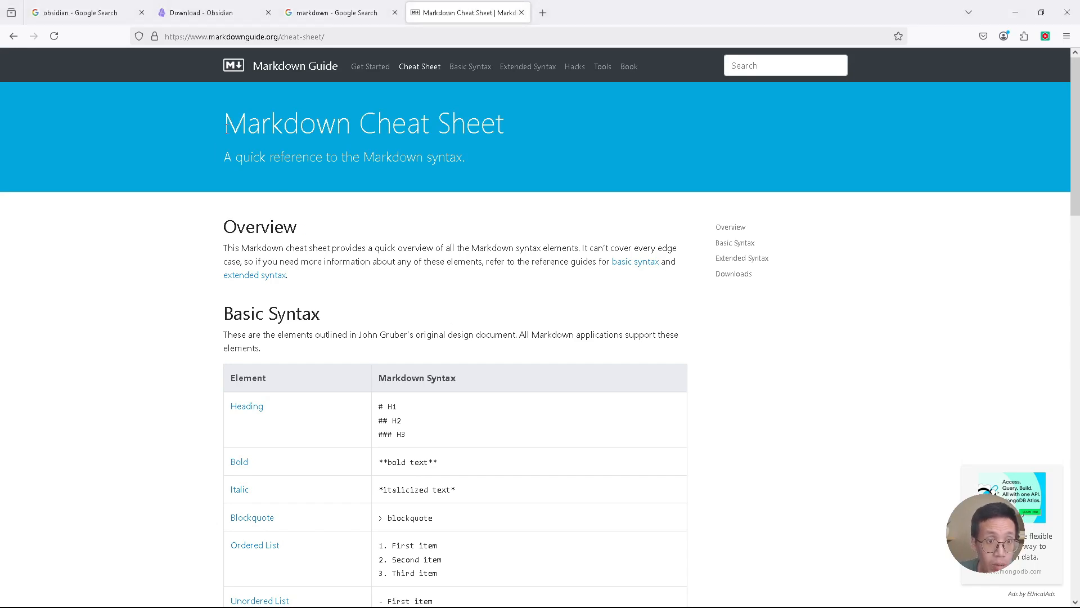
Copy the Markdown Cheat Sheet page content from its main title through the Downloads heading
drag(245, 135, 492, 381)
key(ctrl+c)
scroll(530, 386, down, 15)
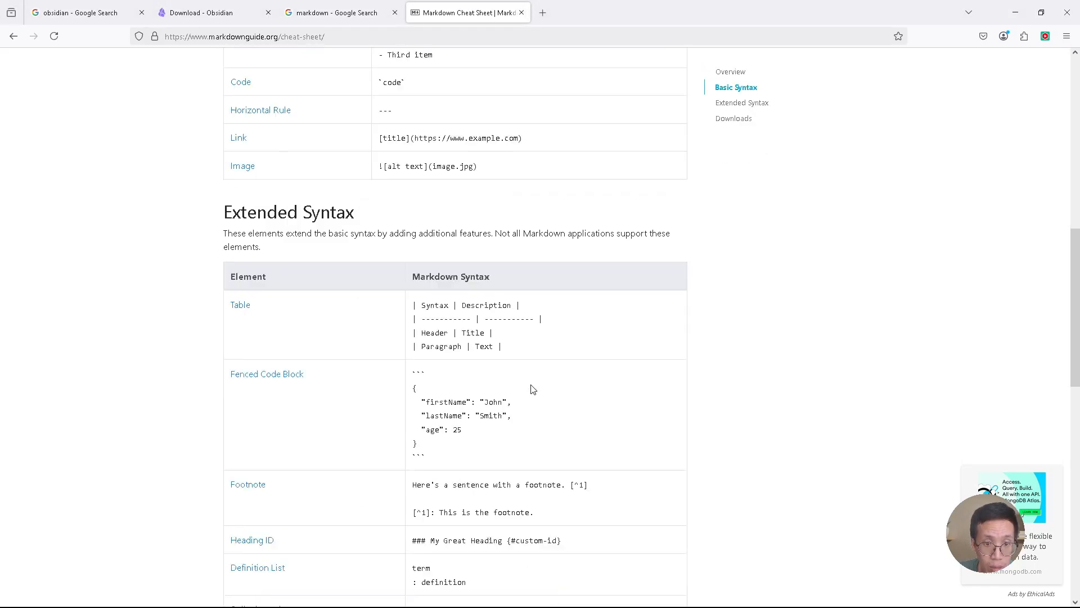
scroll(531, 388, down, 3)
scroll(540, 371, up, 2)
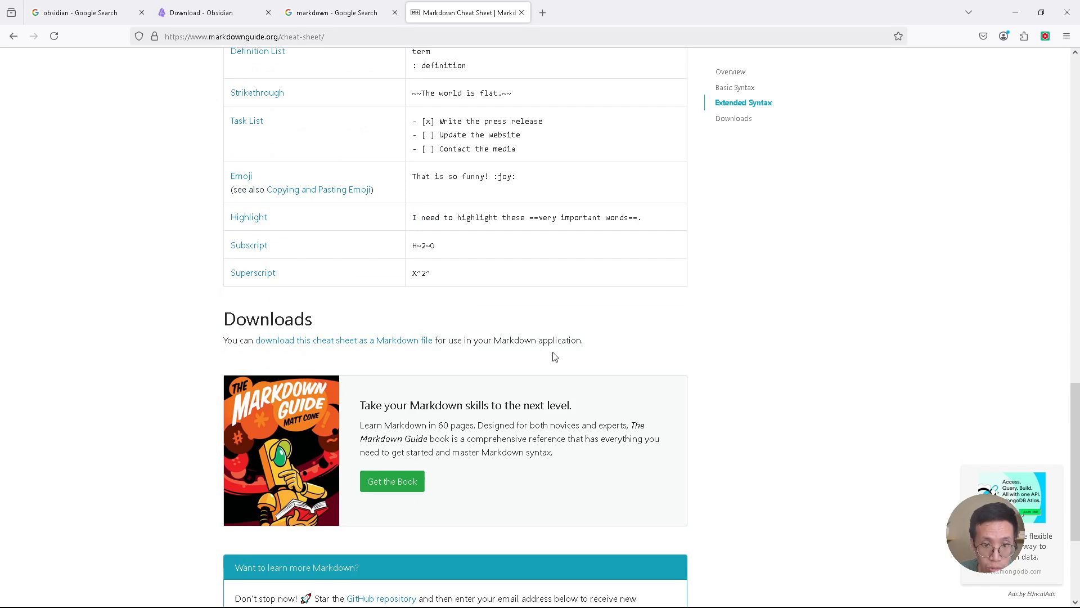
shift+click(606, 324)
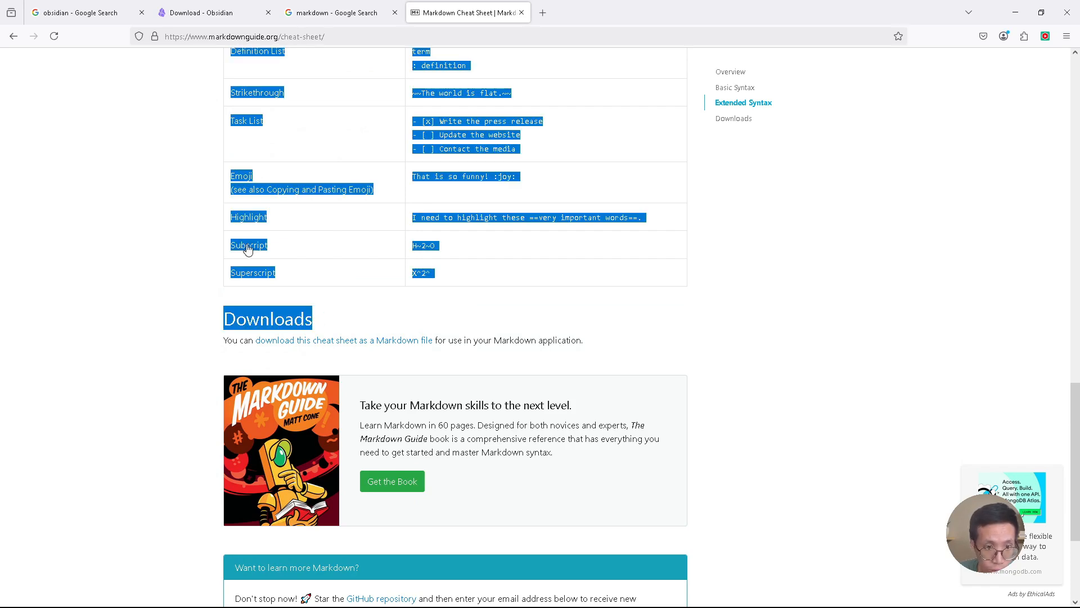
scroll(426, 332, up, 20)
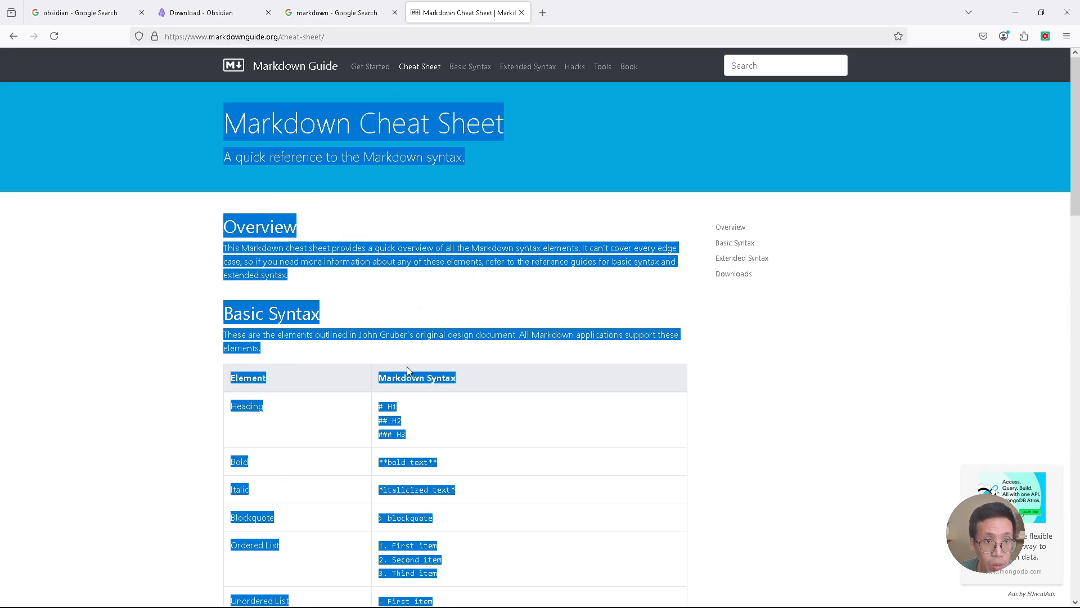
scroll(407, 366, down, 3)
scroll(405, 371, down, 20)
scroll(404, 373, up, 3)
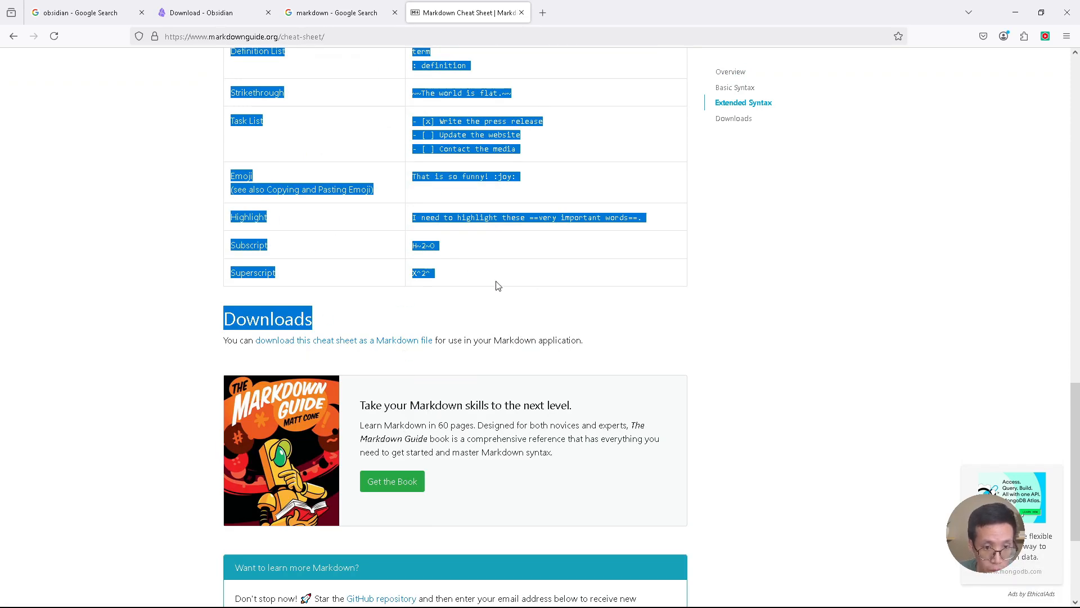
Switch to Obsidian and paste the copied cheat sheet below the print("hello world") code block
key(alt+Tab)
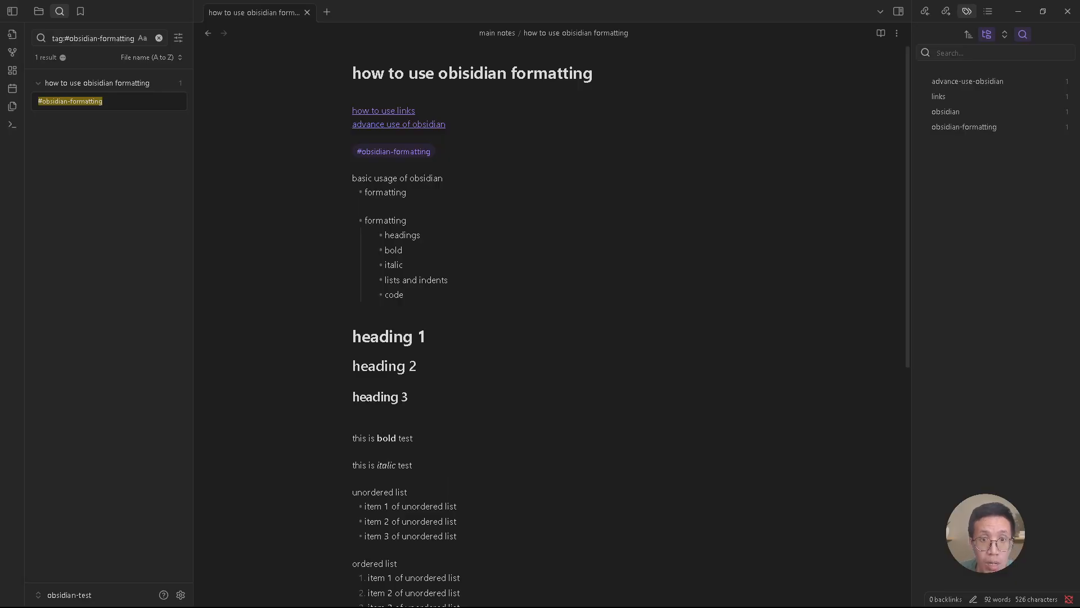
scroll(467, 420, down, 7)
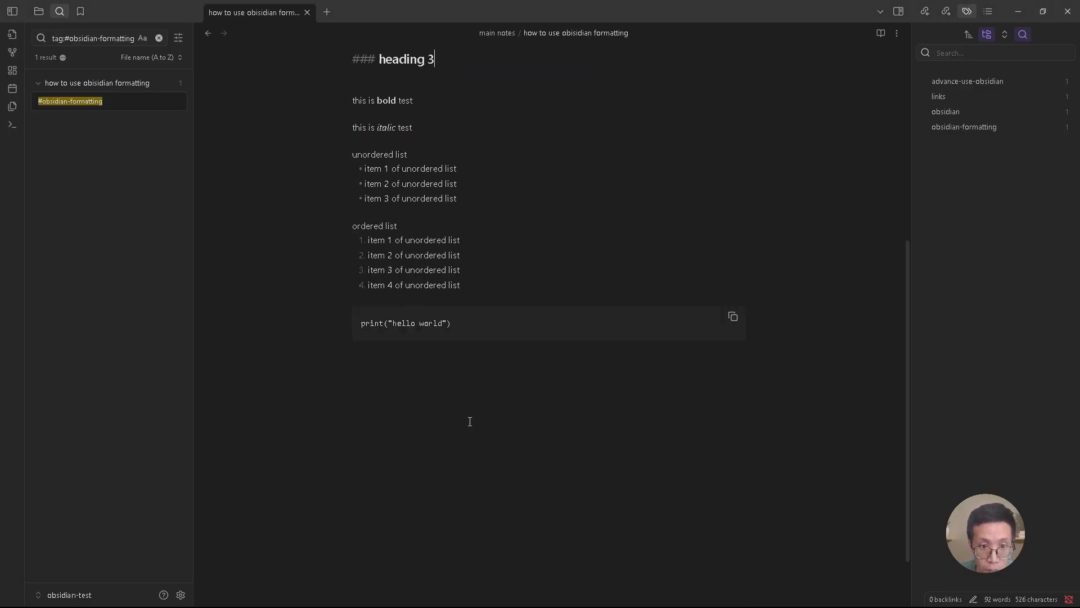
click(708, 305)
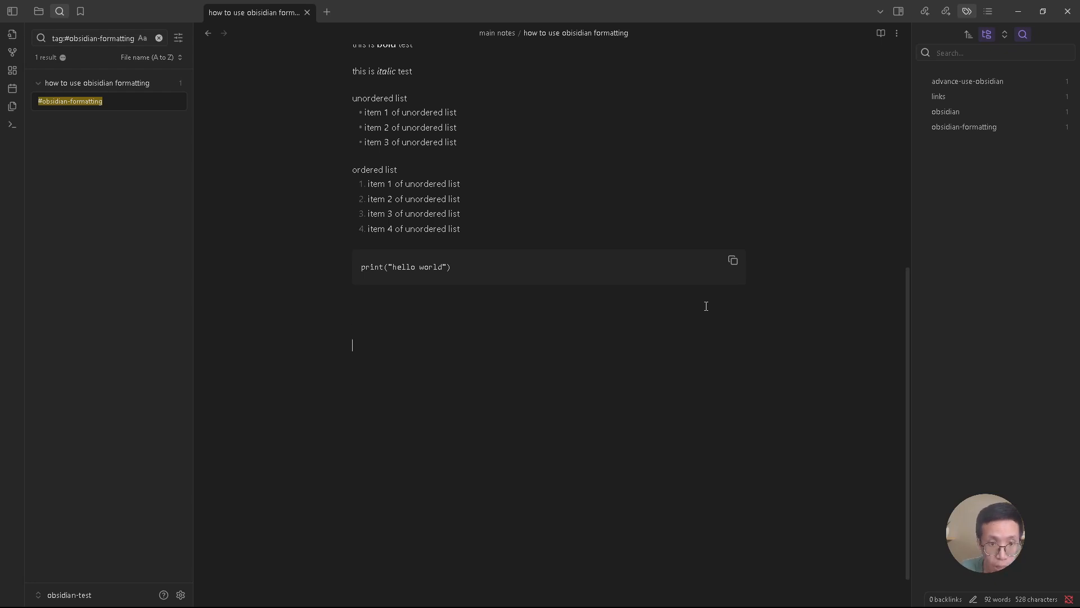
key(ctrl+v)
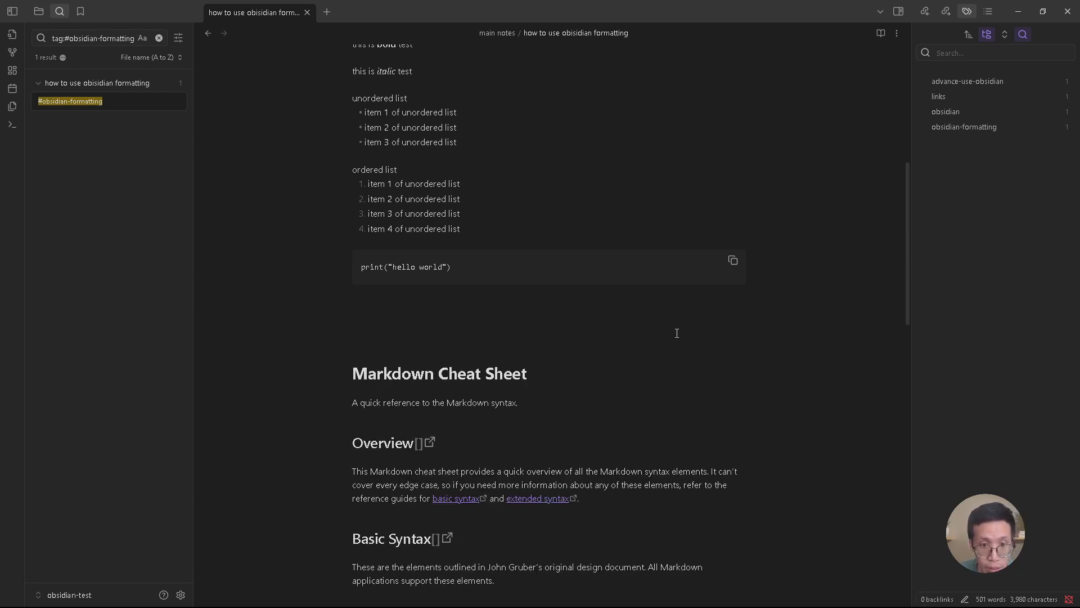
Insert a horizontal rule (---) between the code block and the Markdown Cheat Sheet heading, and remove a surplus blank line beneath it
scroll(595, 320, down, 2)
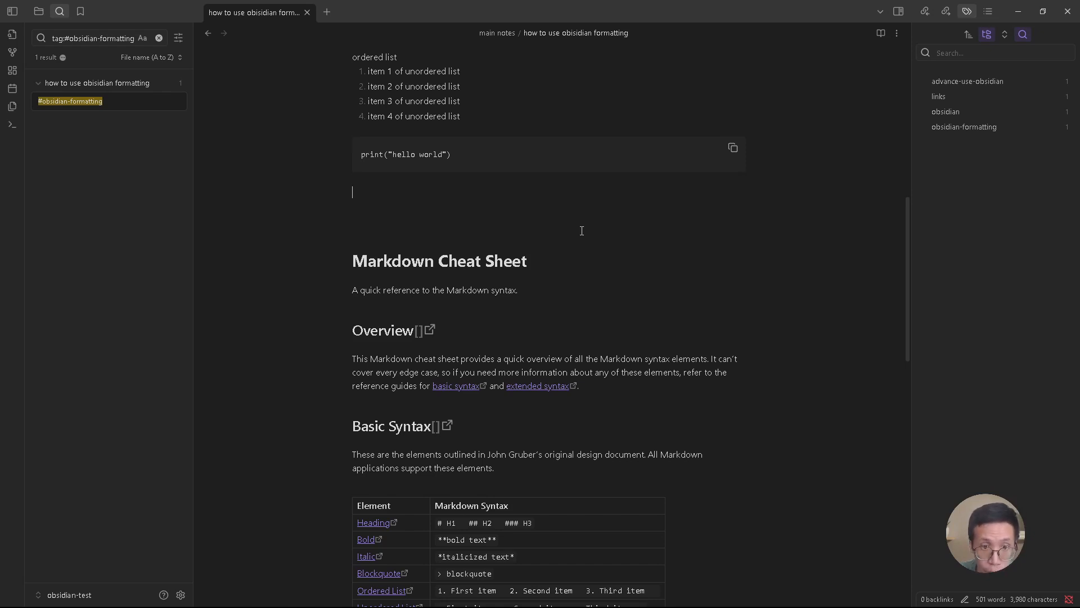
text(---)
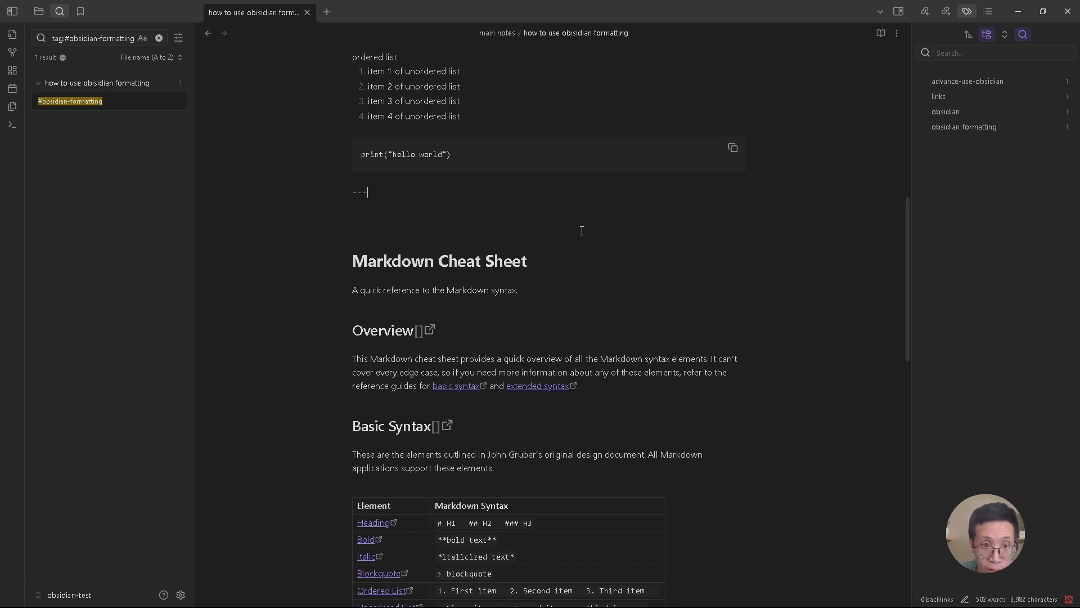
key(shift+Down)
key(shift+Down)
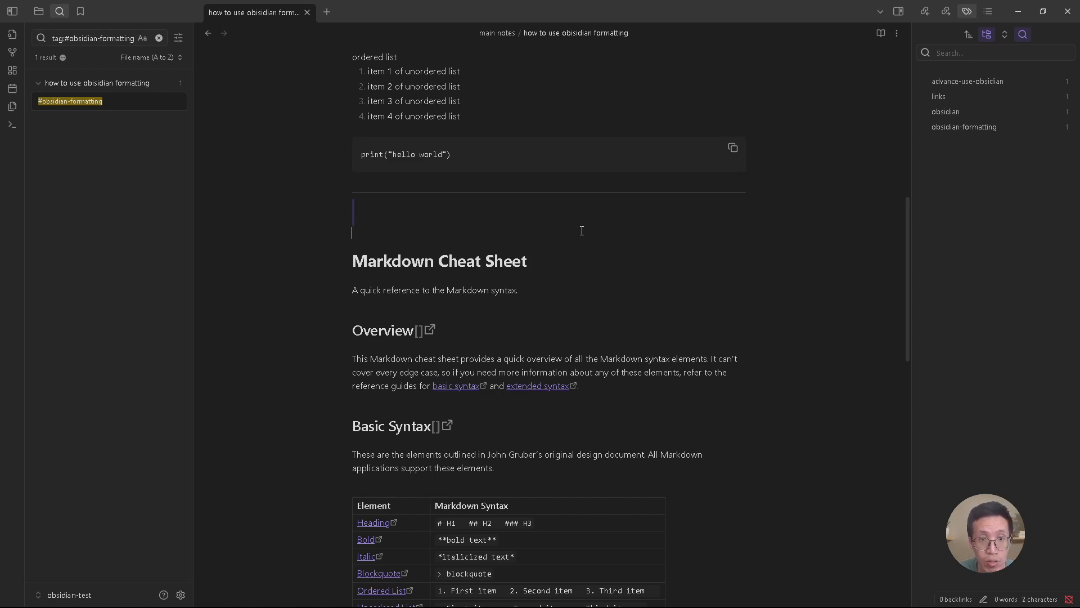
key(BackSpace)
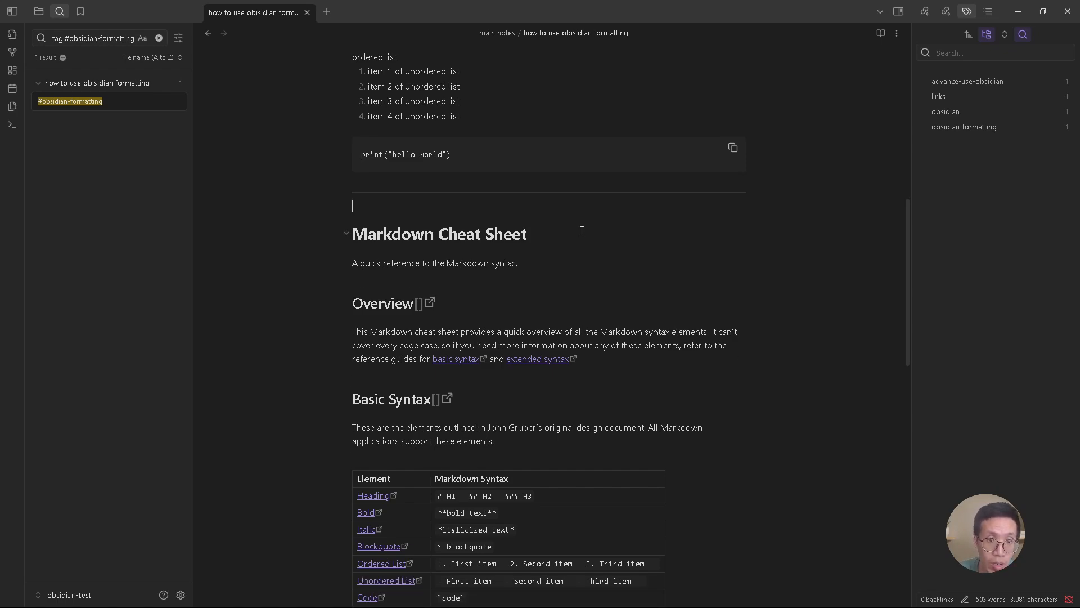
key(shift+Down)
key(shift+Up)
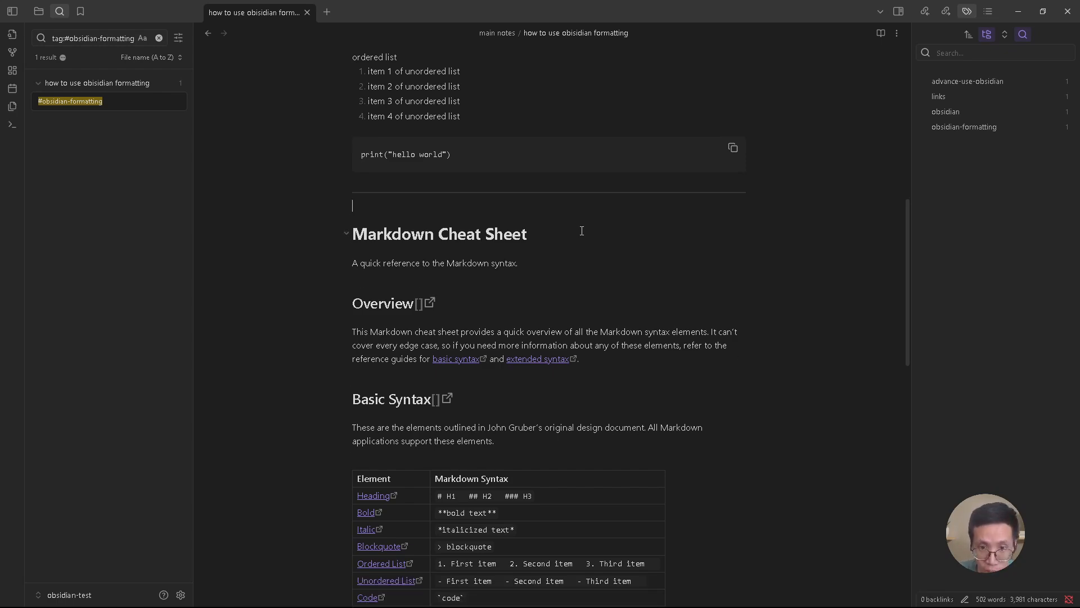
Examine the pasted cheat sheet's overview and its Basic Syntax and Extended Syntax tables
scroll(582, 231, down, 4)
scroll(611, 269, up, 3)
scroll(616, 267, down, 3)
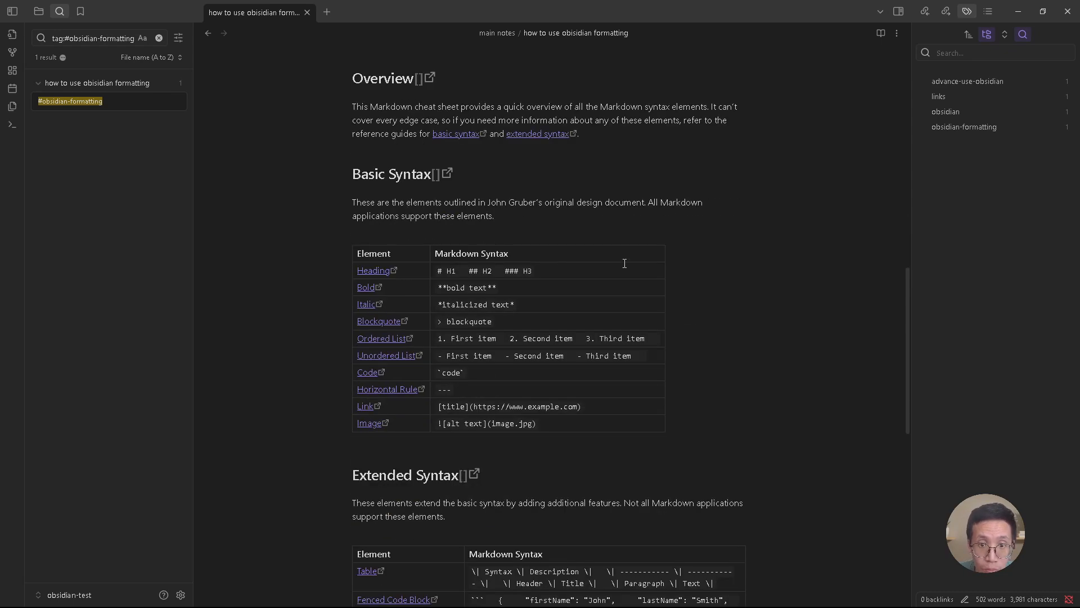
scroll(453, 167, up, 2)
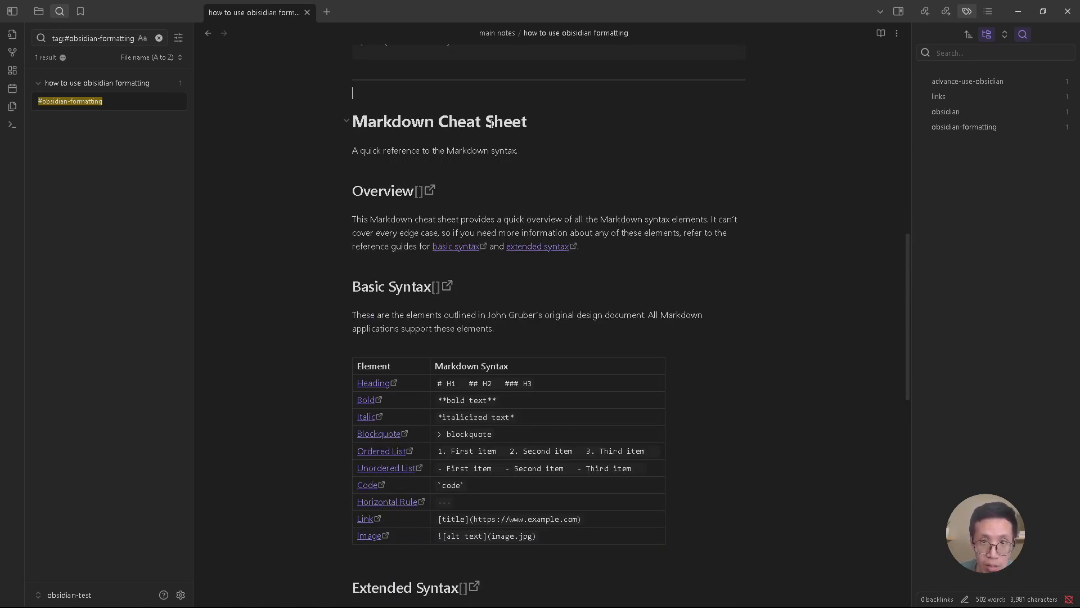
scroll(558, 220, down, 3)
scroll(507, 223, up, 1)
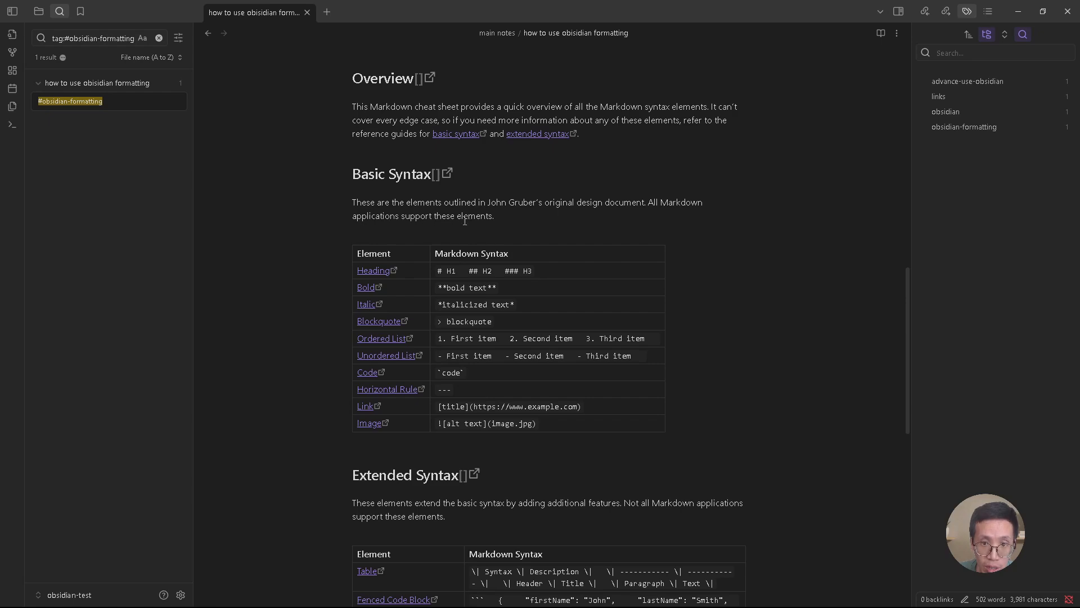
scroll(507, 275, up, 2)
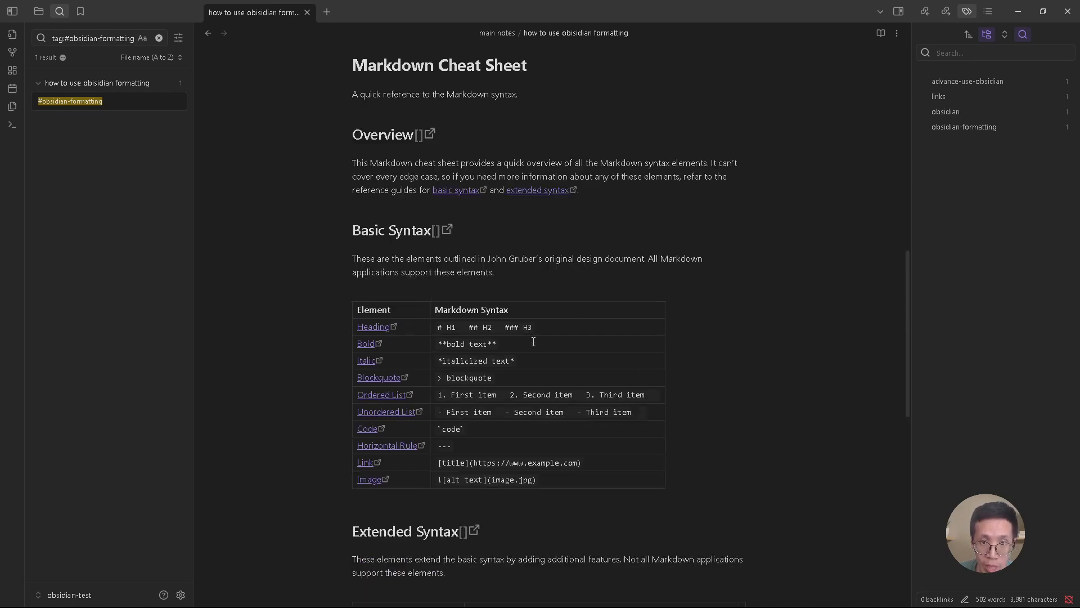
scroll(523, 315, down, 2)
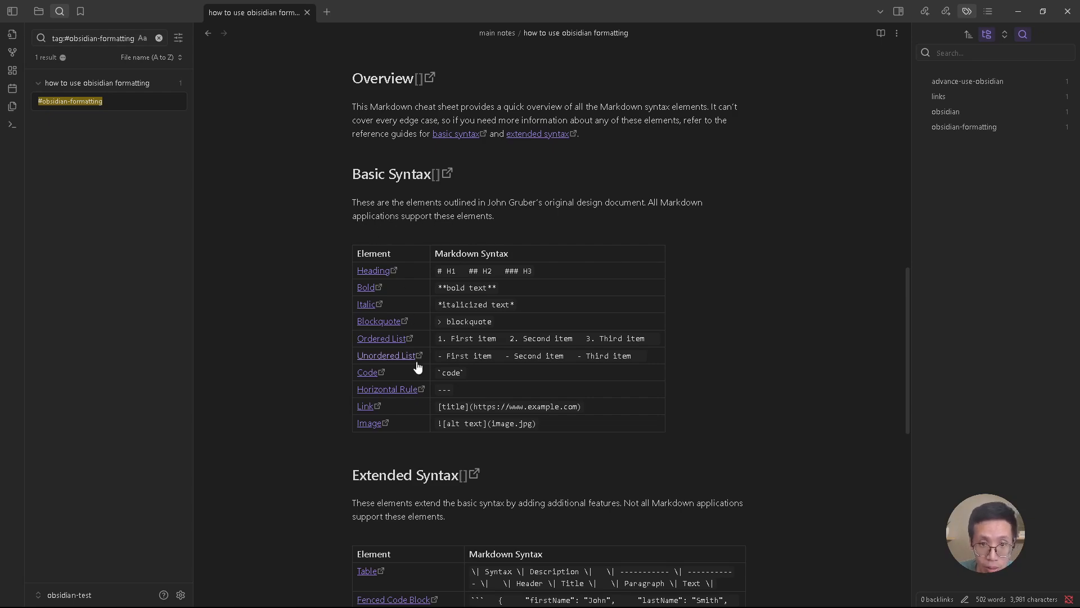
scroll(421, 362, down, 4)
scroll(495, 372, up, 4)
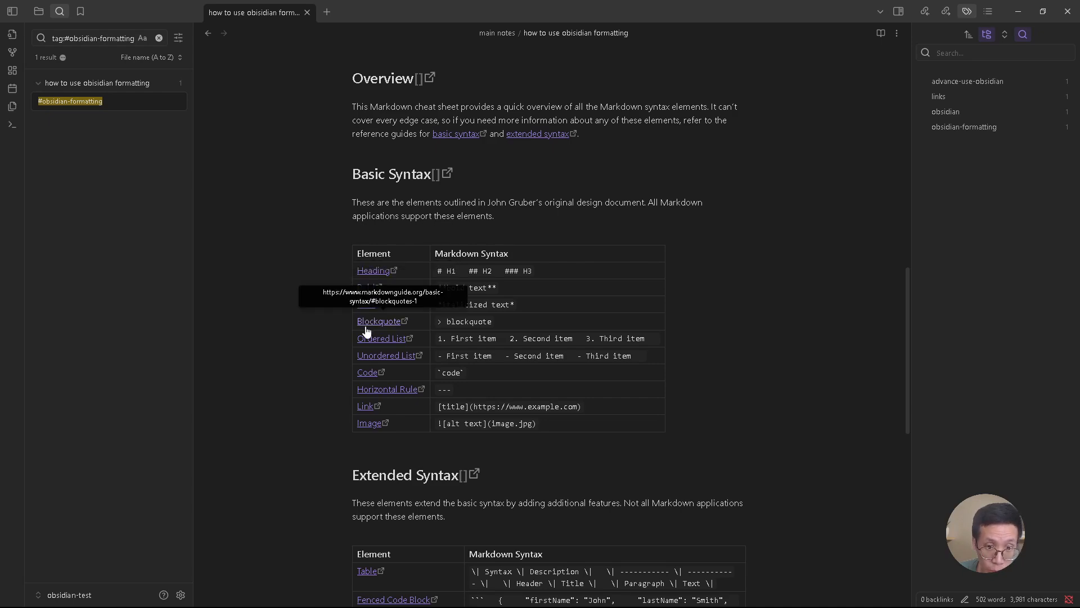
scroll(520, 253, down, 2)
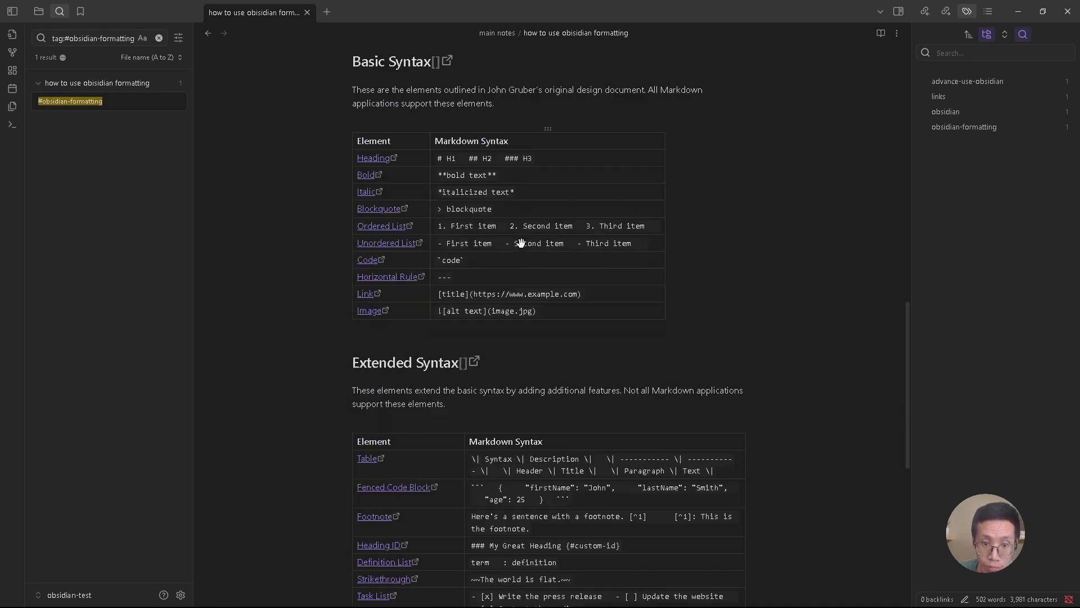
scroll(513, 284, up, 2)
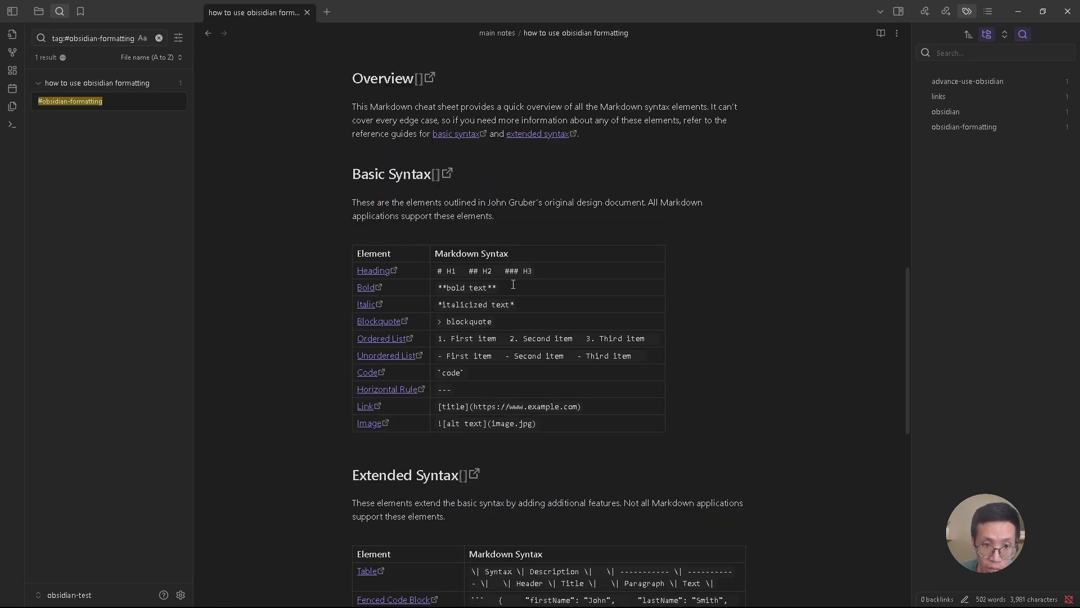
Reveal the Markdown source of the extended syntax link in the Overview paragraph, and return to the Basic Syntax table
click(534, 137)
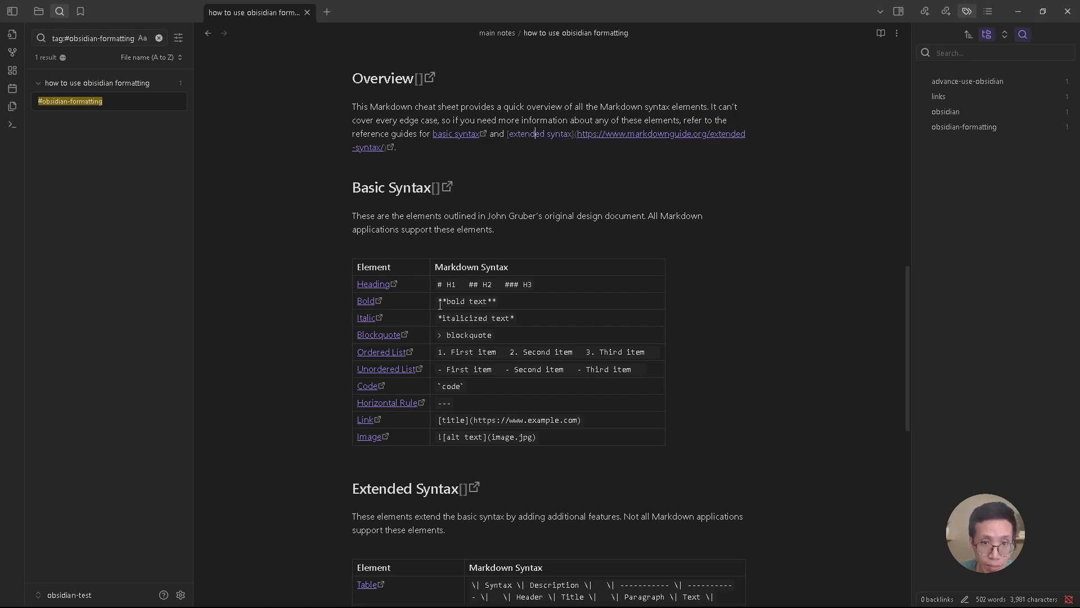
click(529, 180)
scroll(552, 217, down, 2)
click(747, 212)
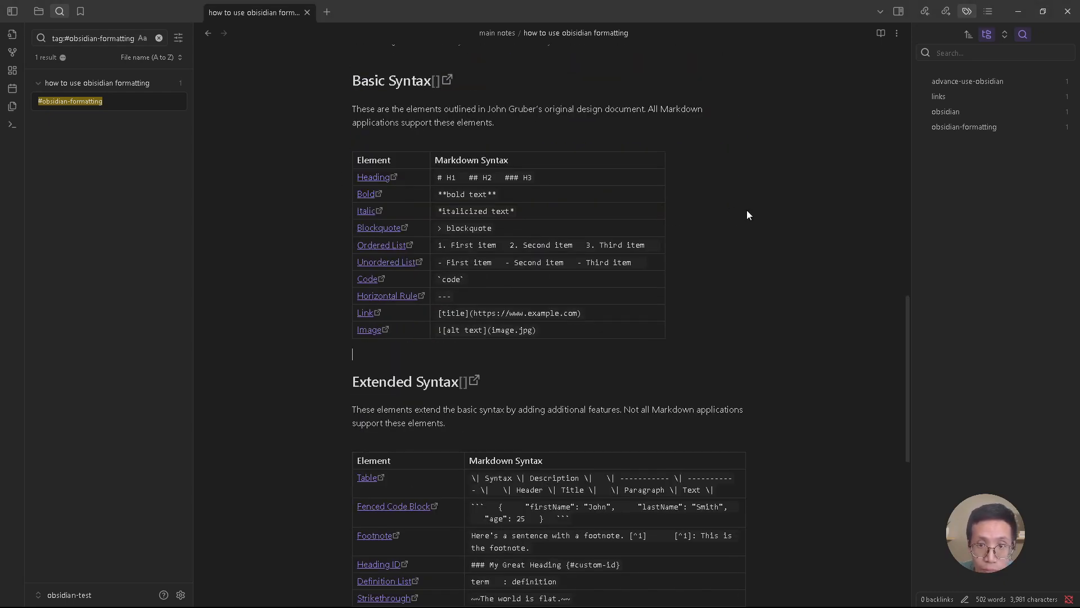
scroll(696, 264, up, 2)
scroll(691, 270, down, 1)
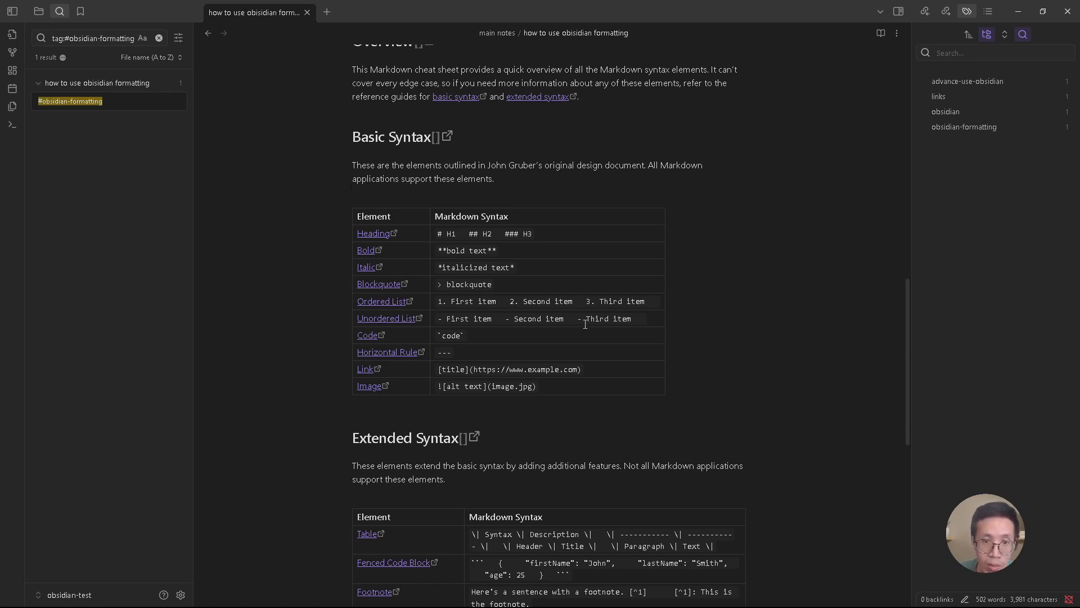
Inspect the title and URL parts of the link syntax in the Link row of the Basic Syntax table
scroll(544, 268, down, 2)
click(441, 261)
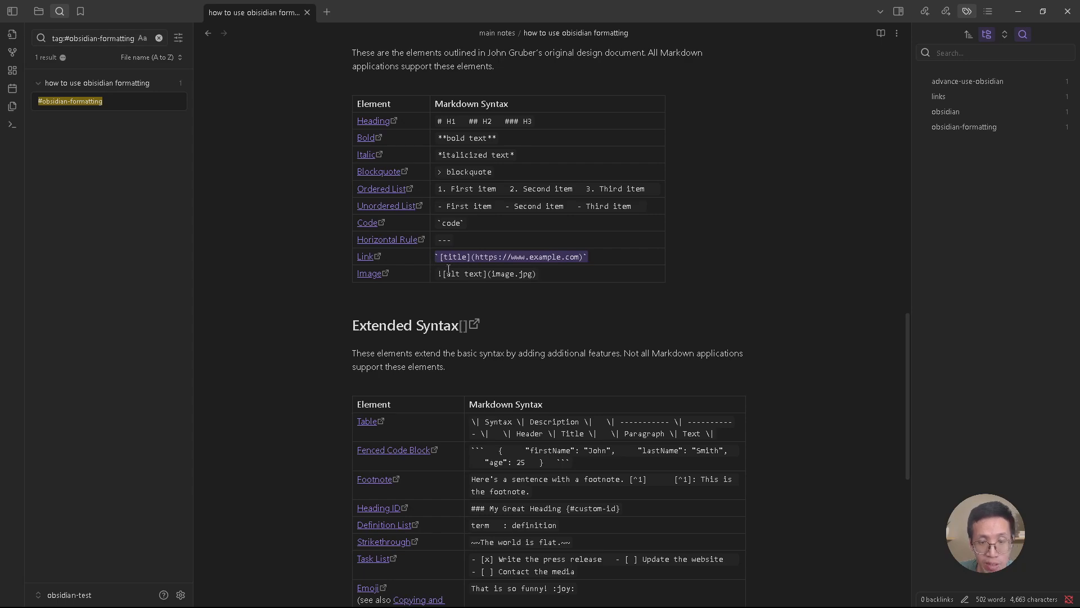
click(462, 259)
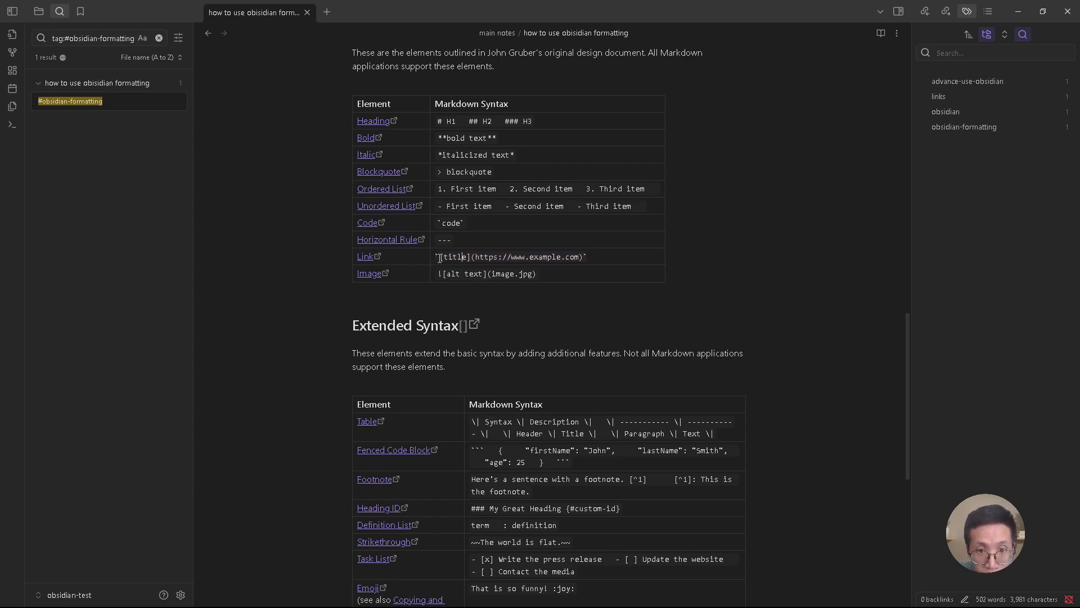
drag(440, 258, 502, 258)
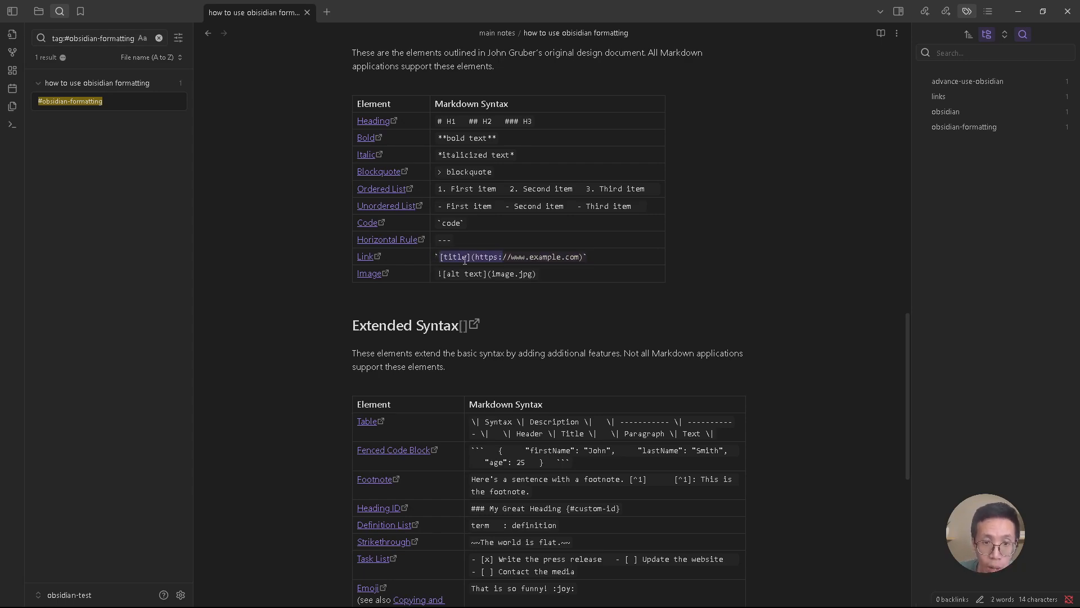
scroll(489, 265, up, 2)
click(473, 367)
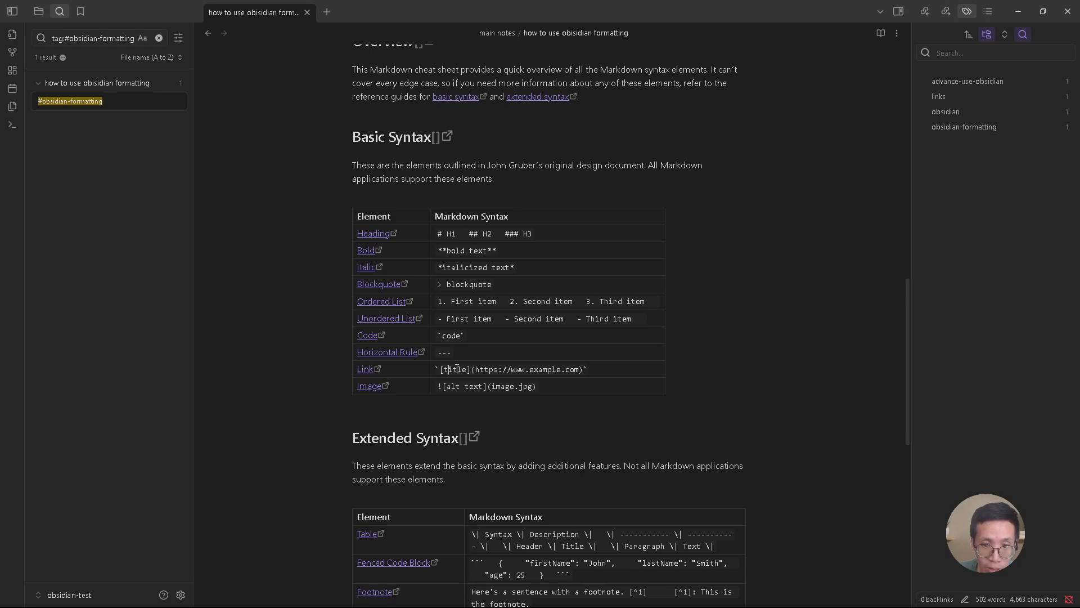
Go back to the Overview paragraph and show the extended syntax link's underlying Markdown for comparison with the Link row
scroll(512, 336, up, 1)
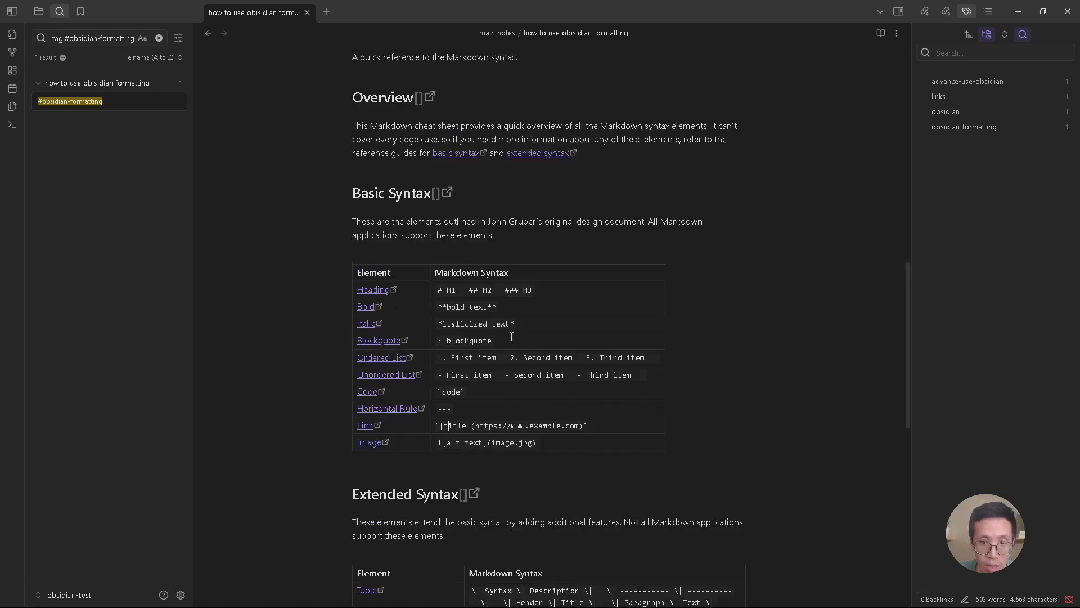
scroll(516, 336, up, 2)
scroll(545, 328, up, 5)
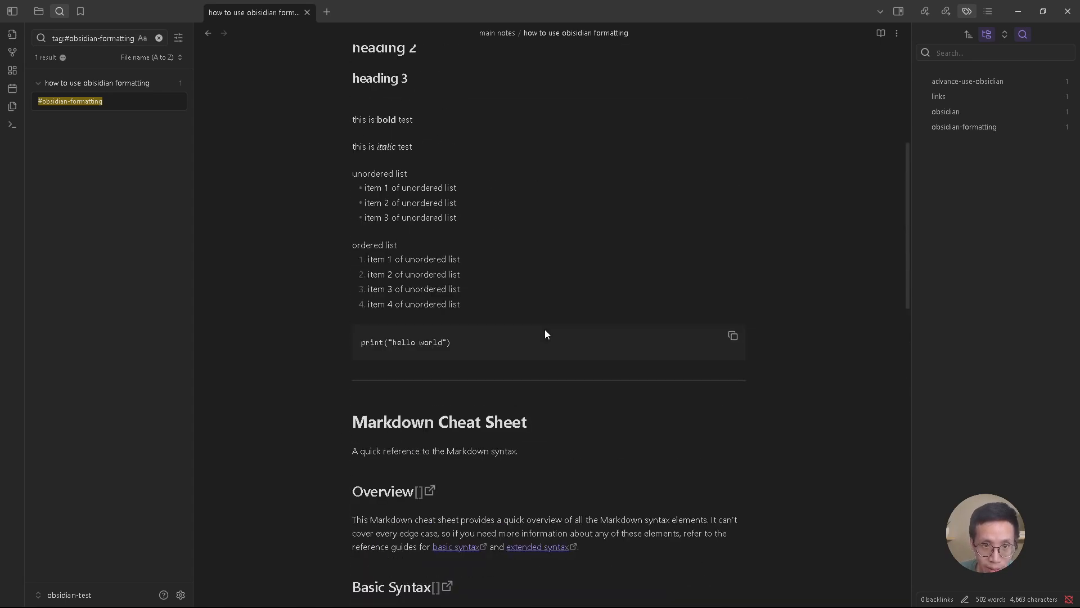
scroll(545, 337, down, 3)
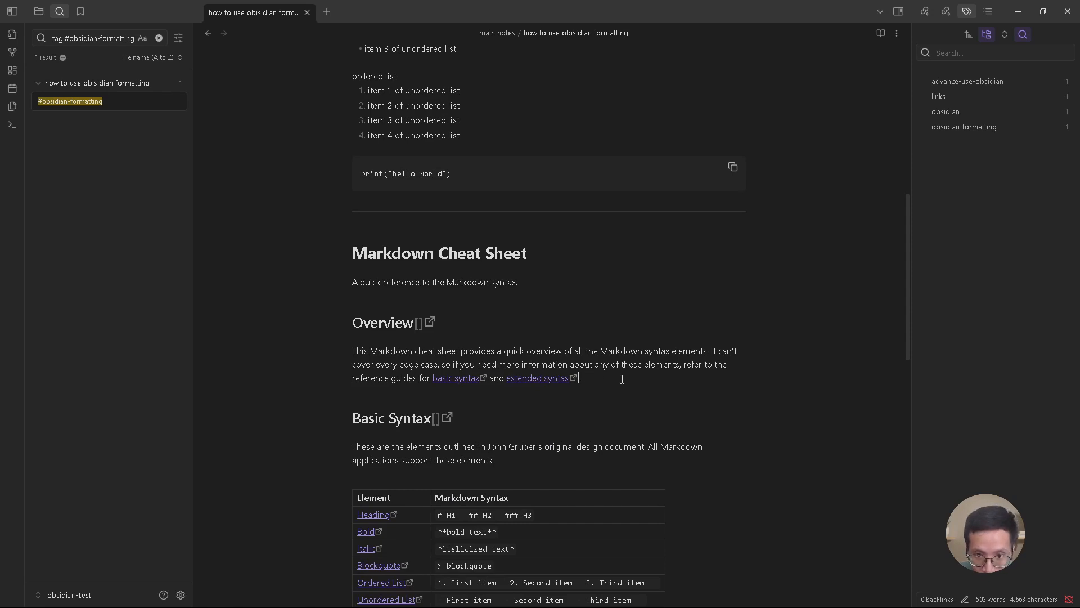
click(642, 377)
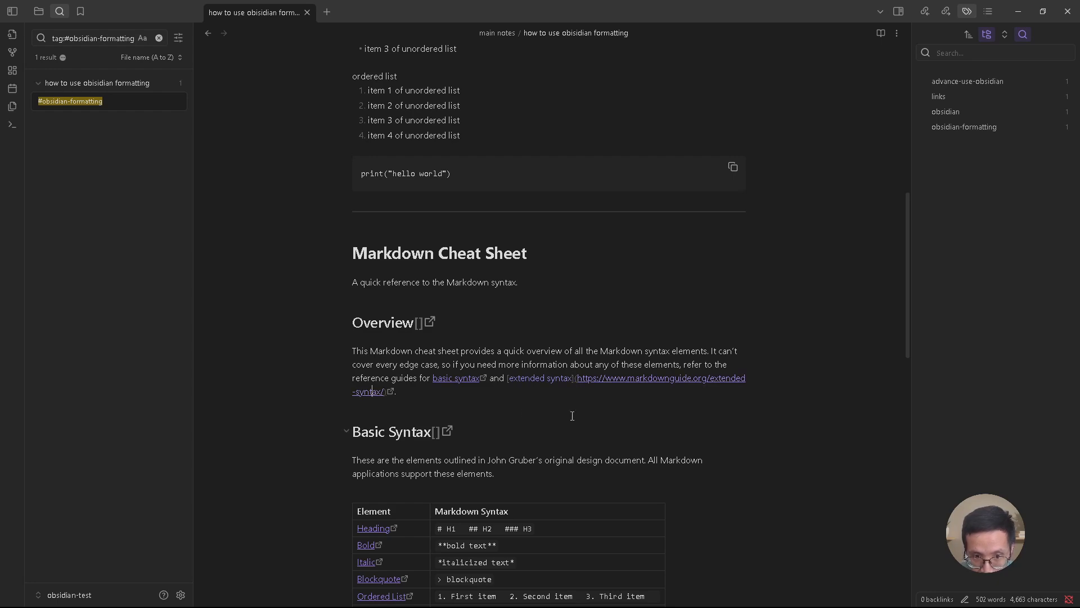
Delete the Downloads heading below the Extended Syntax table and return to the beginning of the note
scroll(487, 411, down, 12)
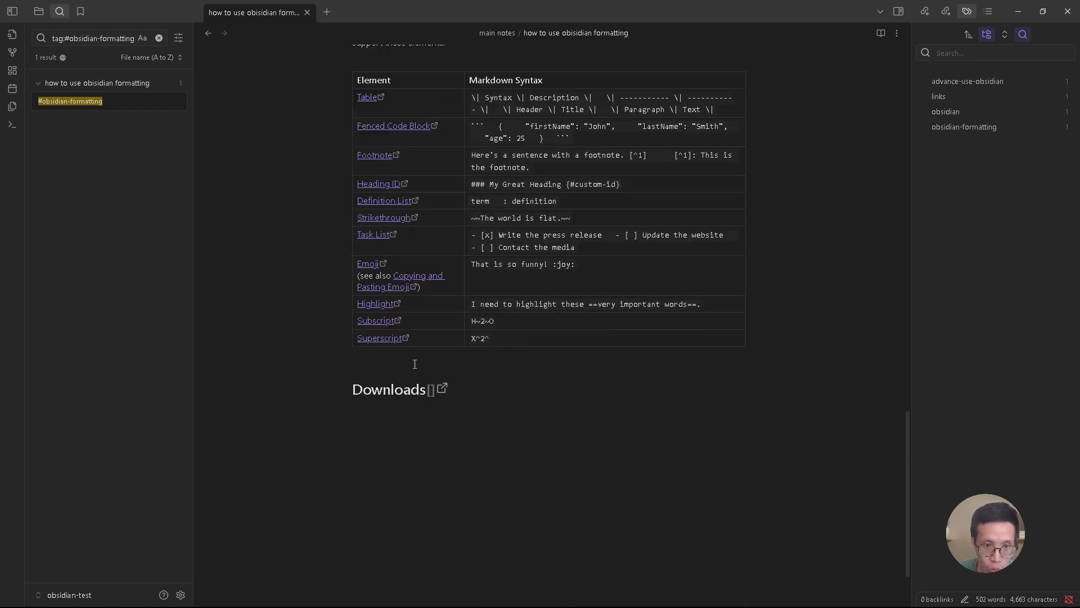
drag(482, 361, 518, 424)
key(BackSpace)
scroll(518, 424, up, 9)
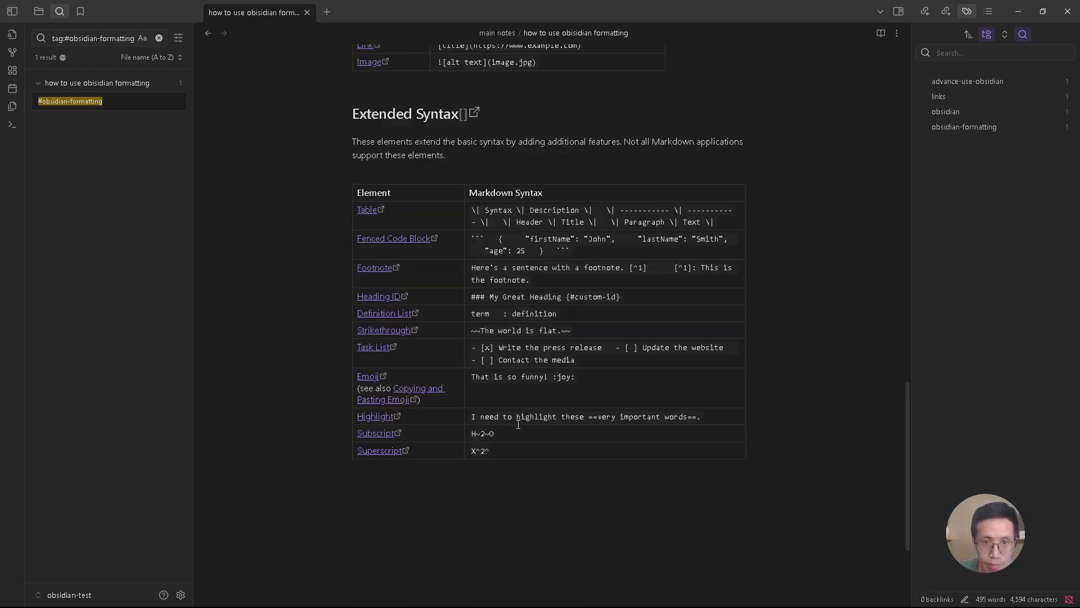
scroll(525, 420, up, 15)
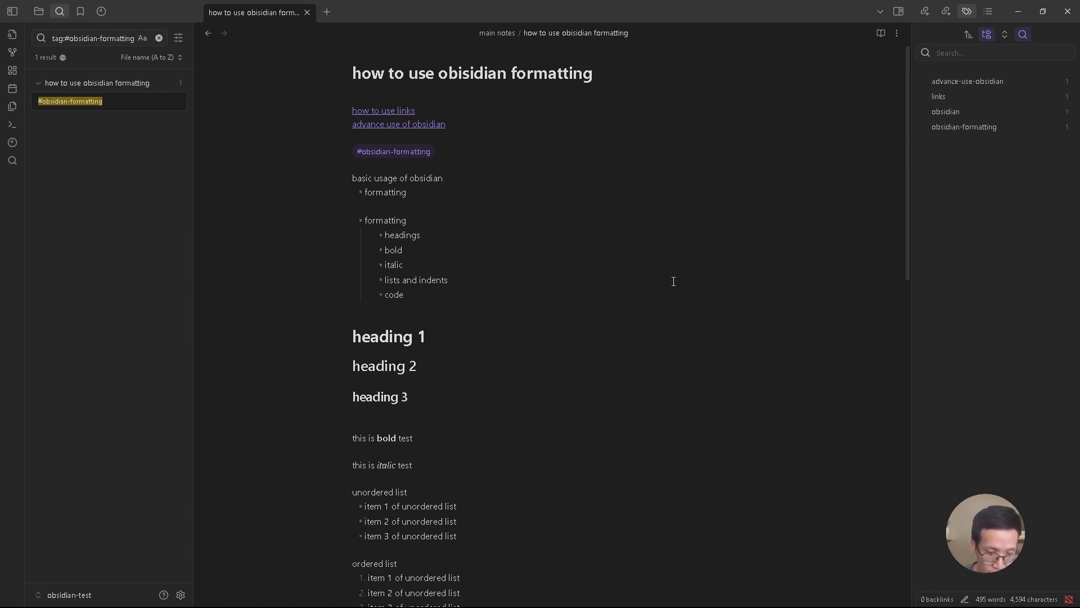
Look up the existing note "advance use of obsidian" with the quick switcher and open it
key(ctrl+o)
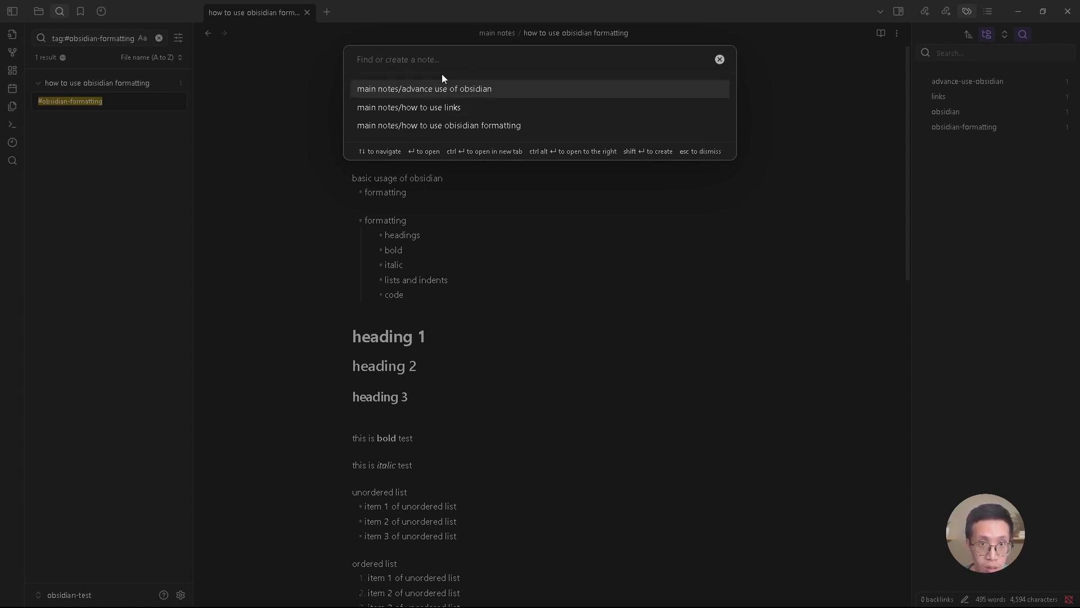
text(obs)
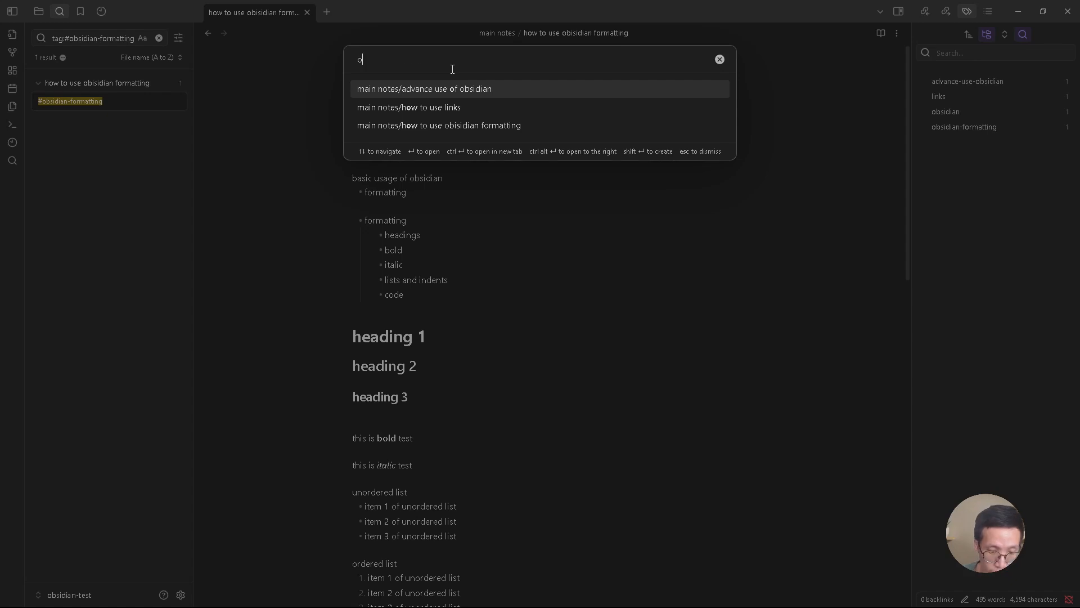
click(480, 91)
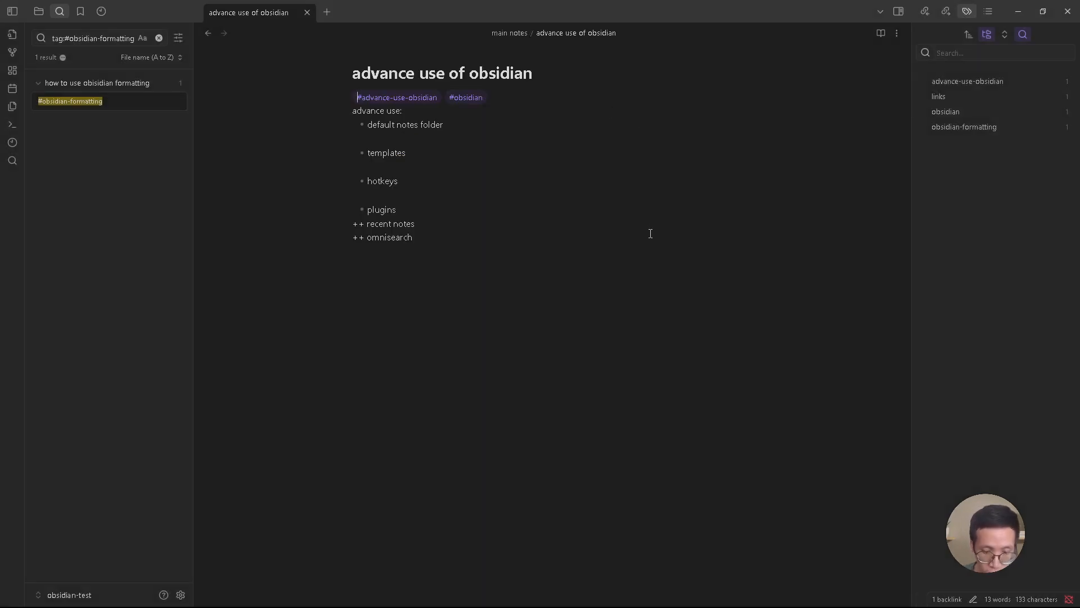
Create a new note named "how to use claude ai" with the quick switcher
key(ctrl+o)
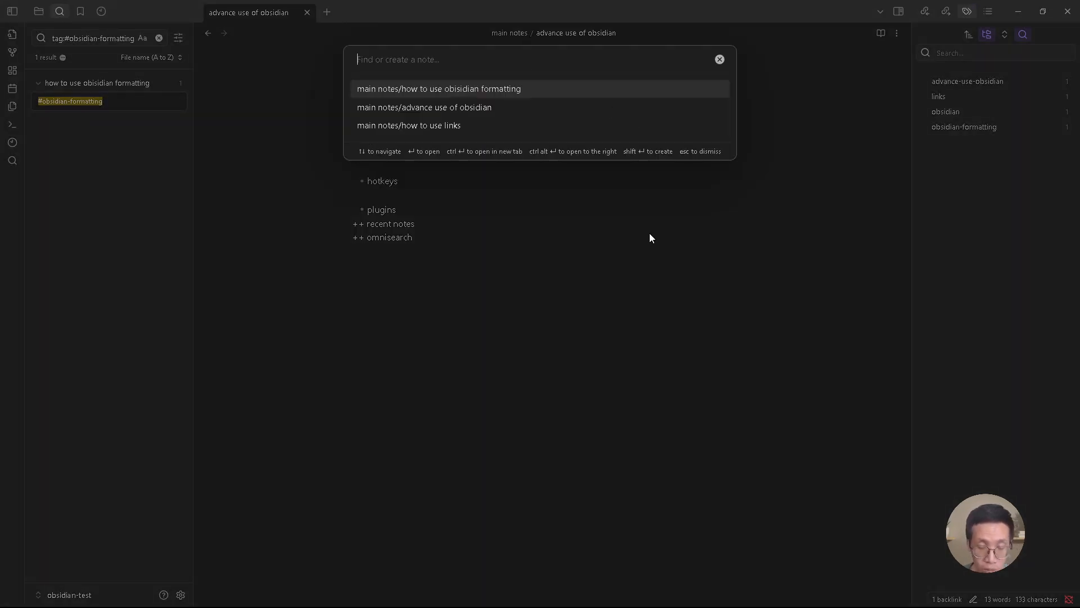
text(how to )
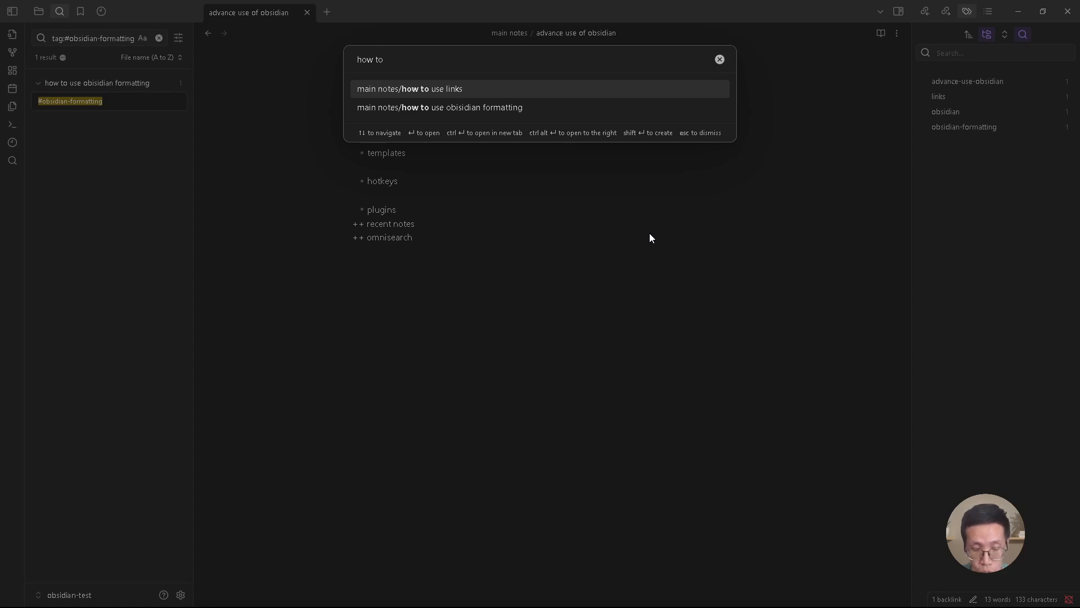
text(use )
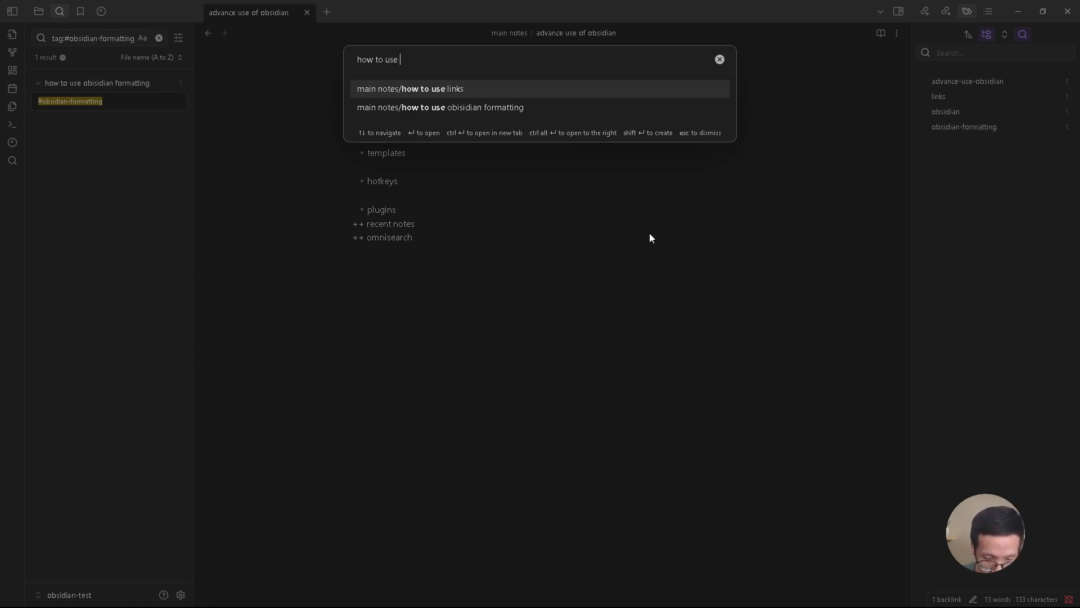
text(claude)
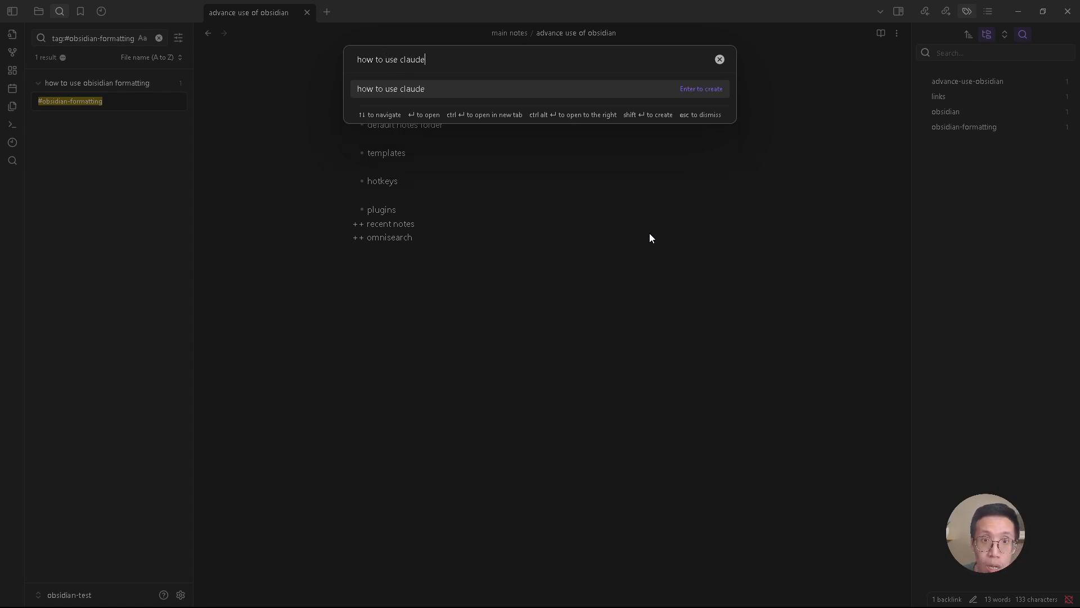
text( ai)
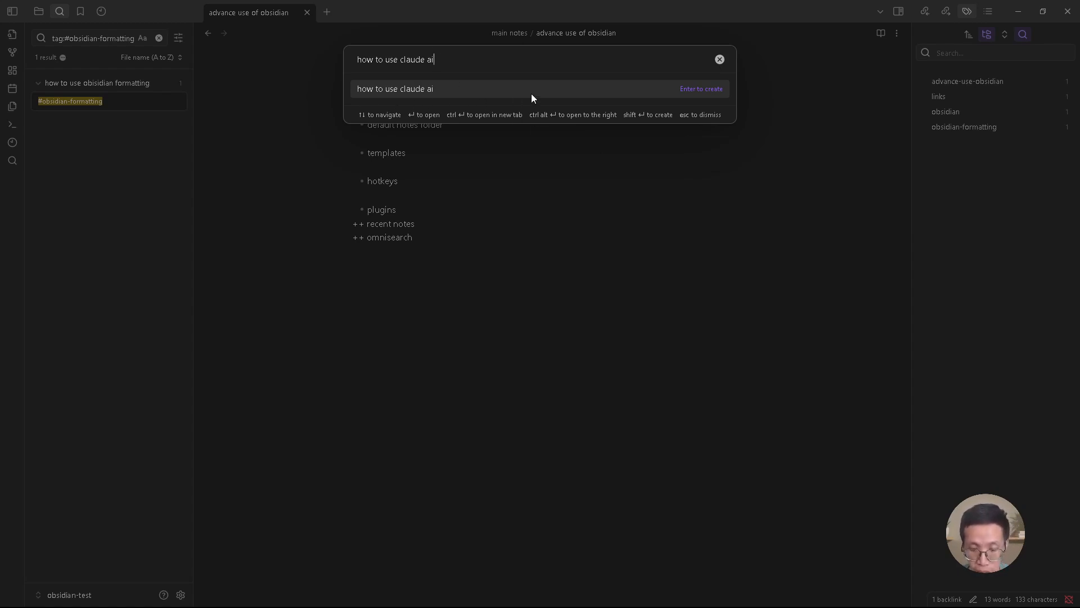
key(Return)
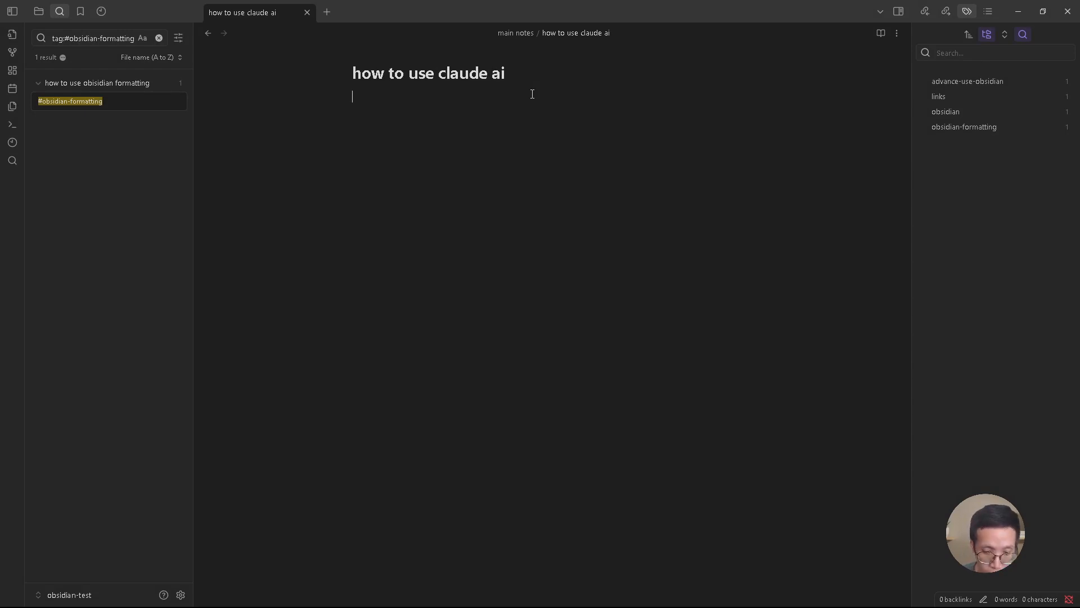
Search the notes for "how" with the quick switcher and open "how to use claude ai"
key(ctrl+o)
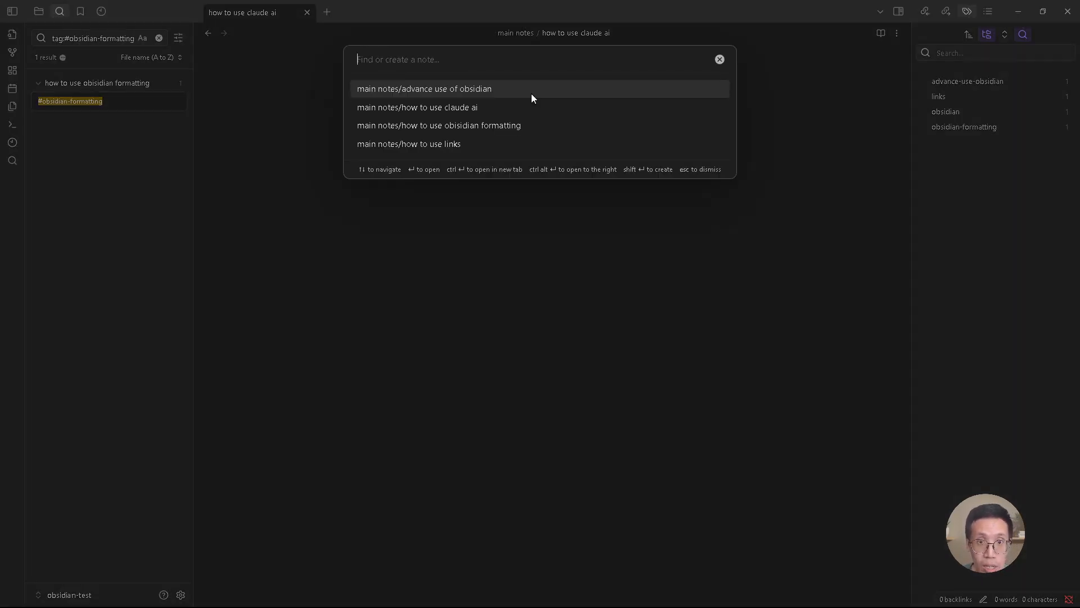
text(how)
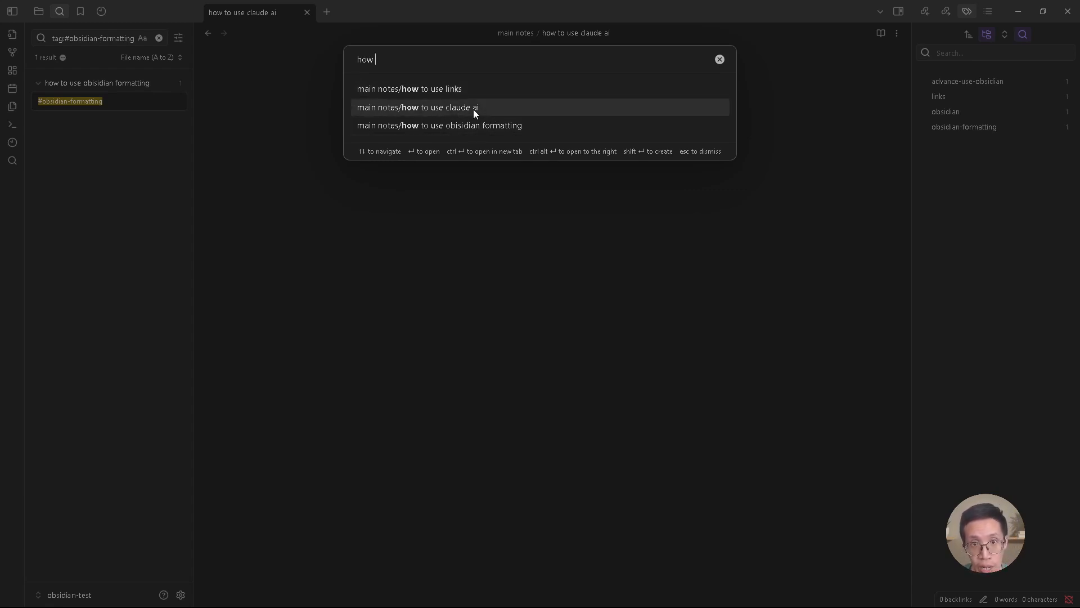
click(474, 110)
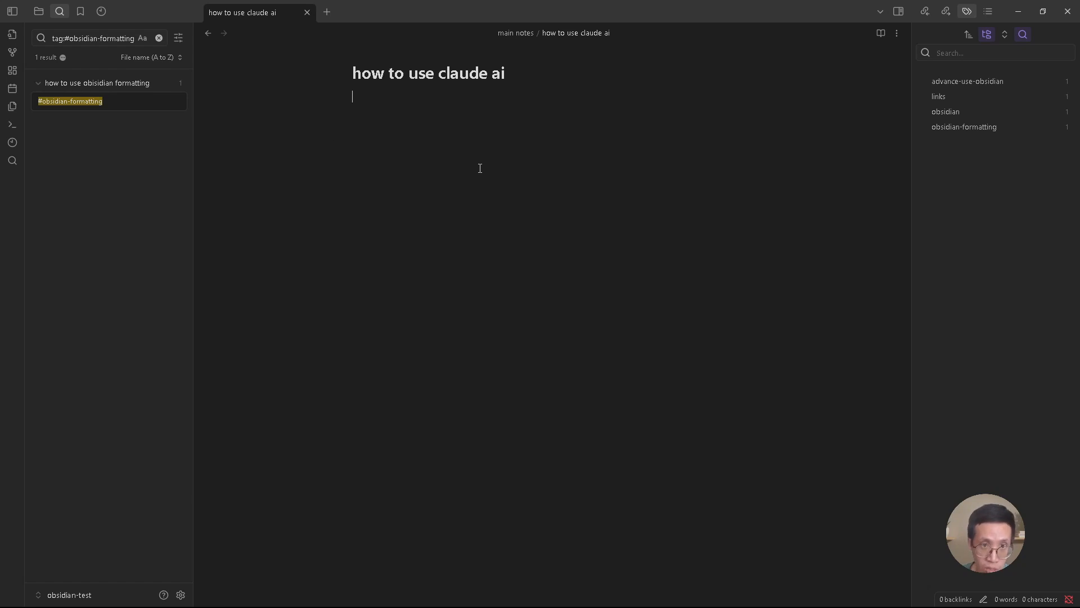
Delete the note "how to use claude ai" from the main notes folder
click(39, 11)
right_click(119, 85)
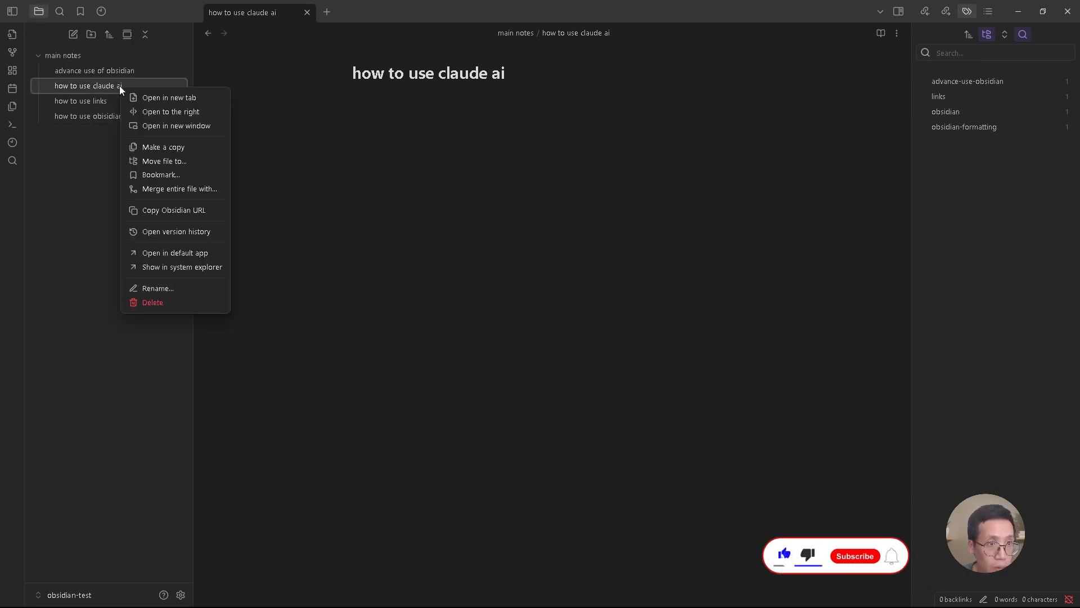
click(155, 305)
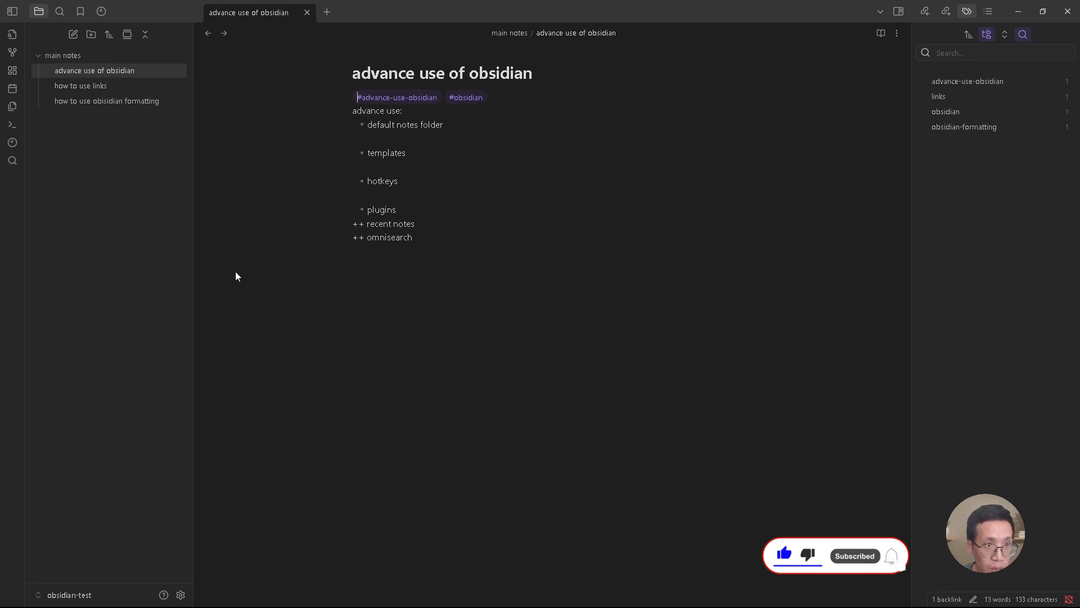
Open the note "how to use obisidian formatting" and search the vault for the obsidian-formatting tag
click(134, 105)
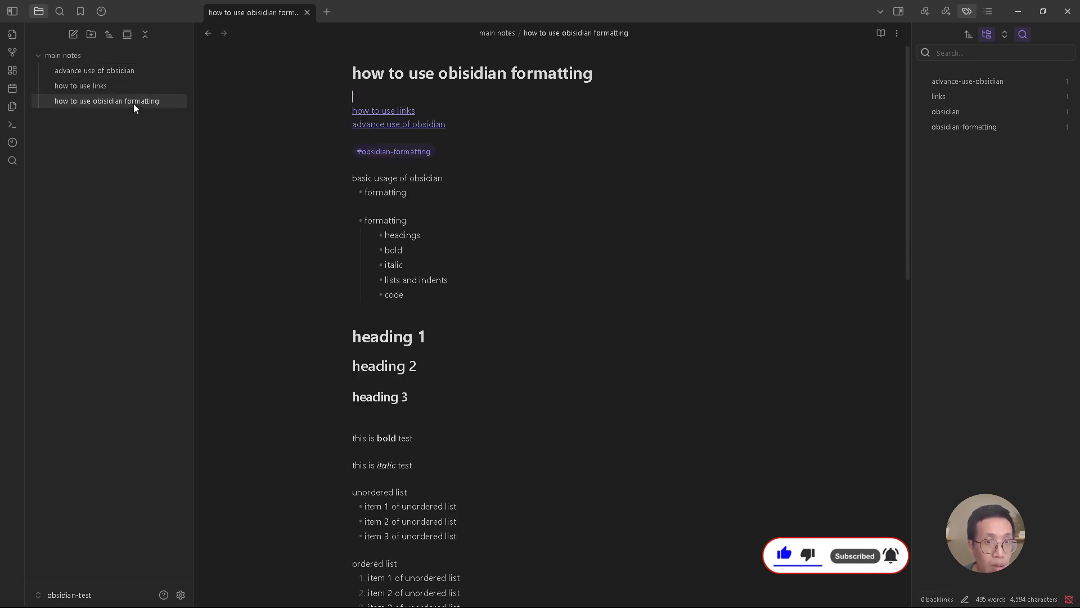
click(944, 125)
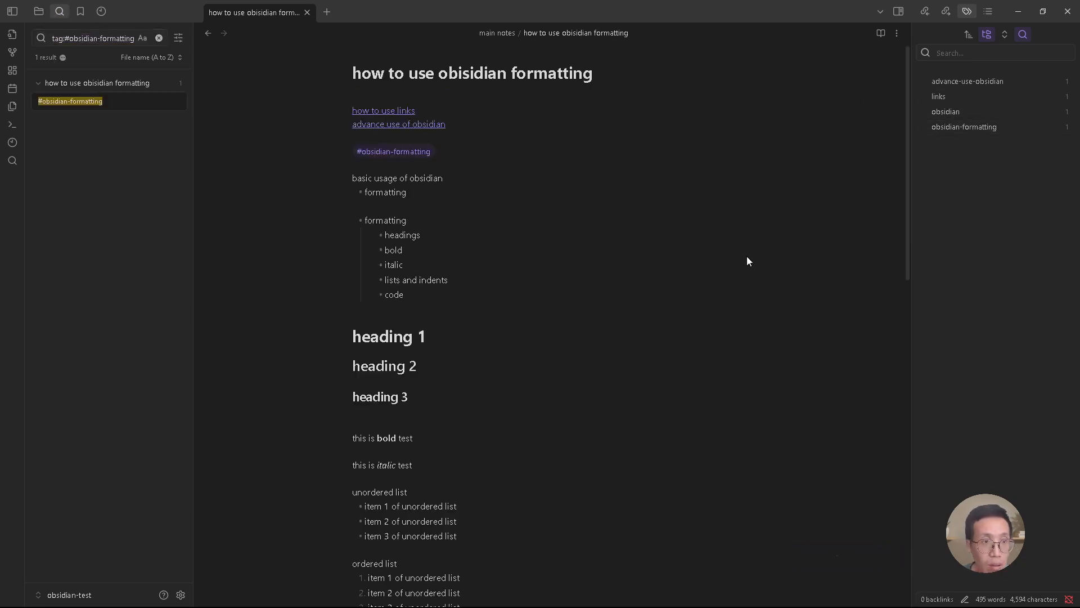